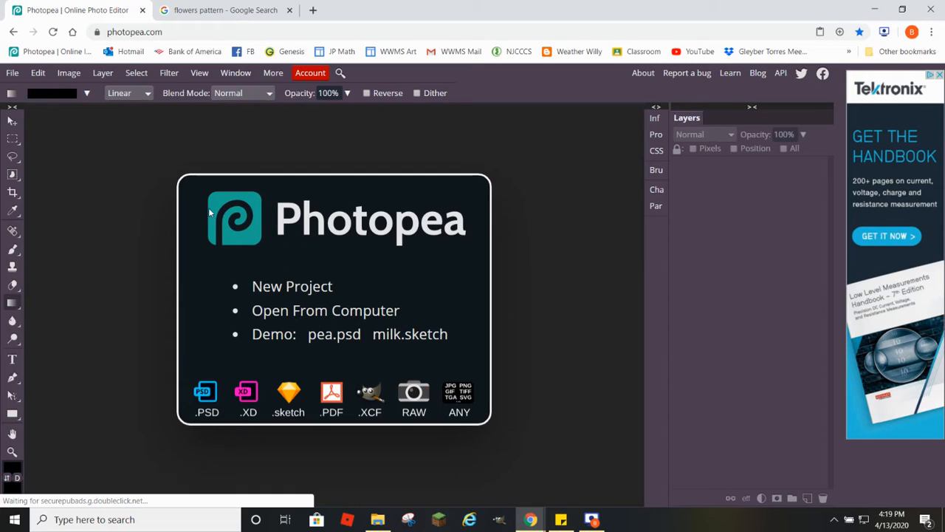
Open the af1sideview image from the WWMS Art Class folder on the desktop.
{"action": "left_click", "coordinate": [304, 313]}
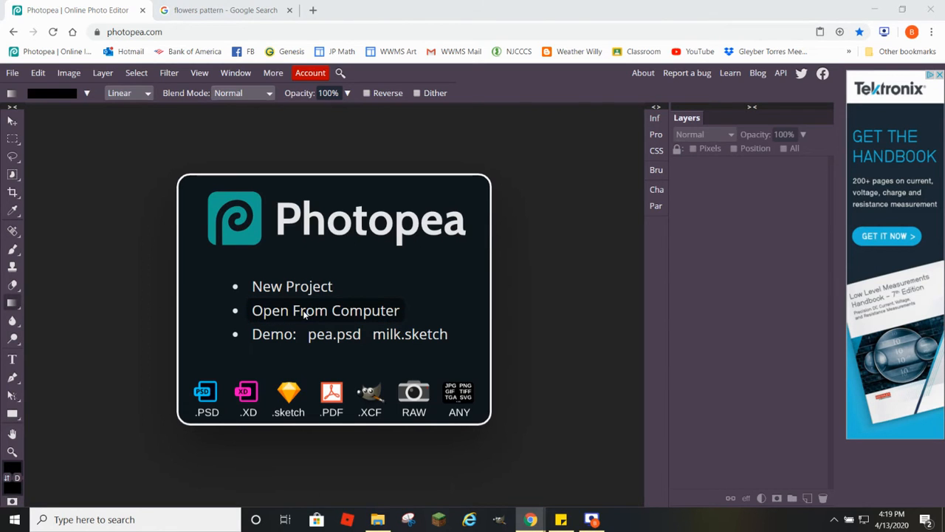
{"action": "scroll", "coordinate": [62, 109], "scroll_direction": "up", "scroll_amount": 1}
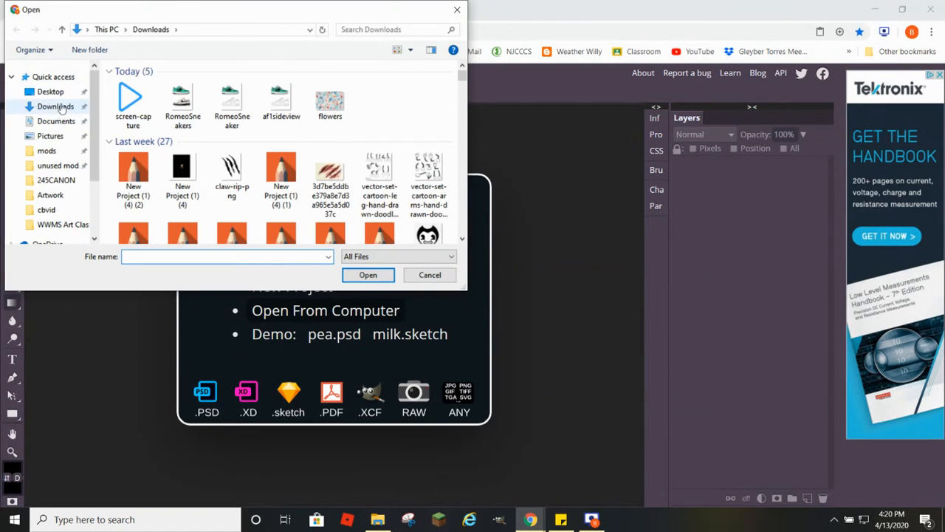
{"action": "left_click", "coordinate": [53, 92]}
{"action": "scroll", "coordinate": [77, 165], "scroll_direction": "down", "scroll_amount": 1}
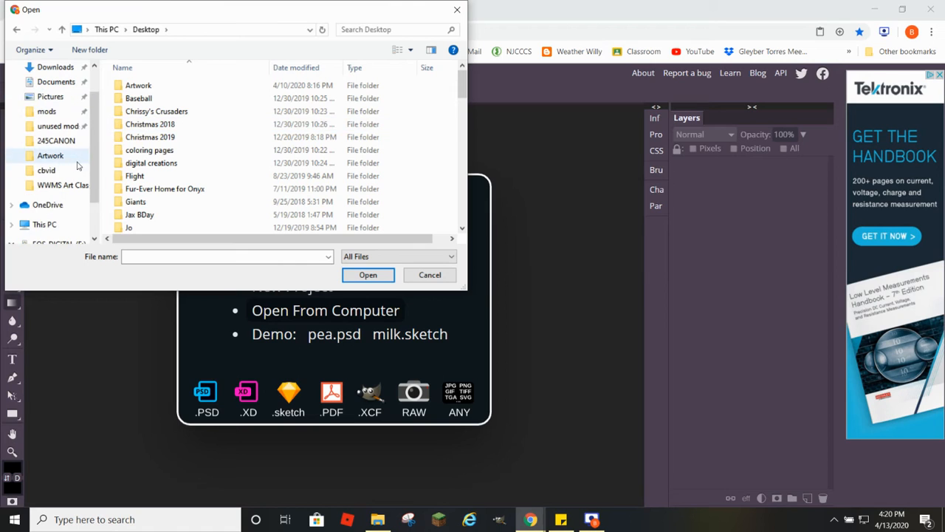
{"action": "left_click", "coordinate": [63, 184]}
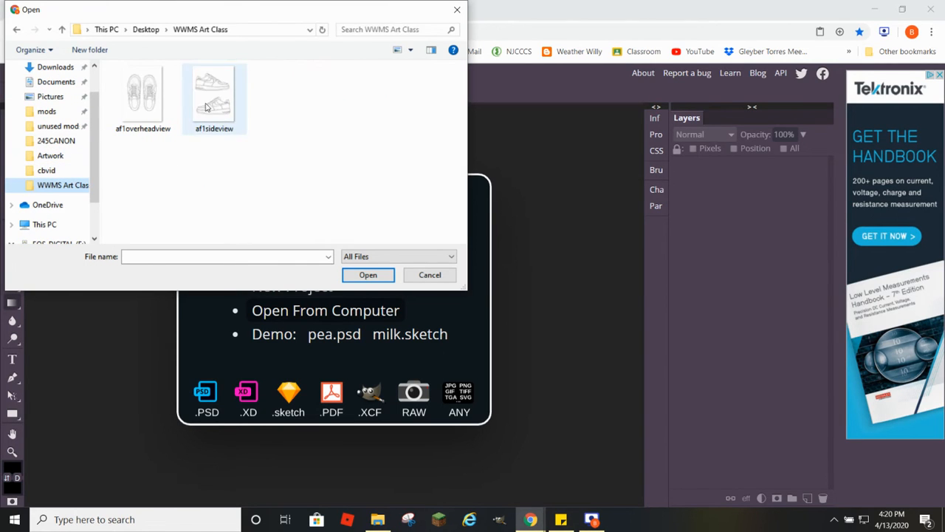
{"action": "left_click", "coordinate": [207, 107]}
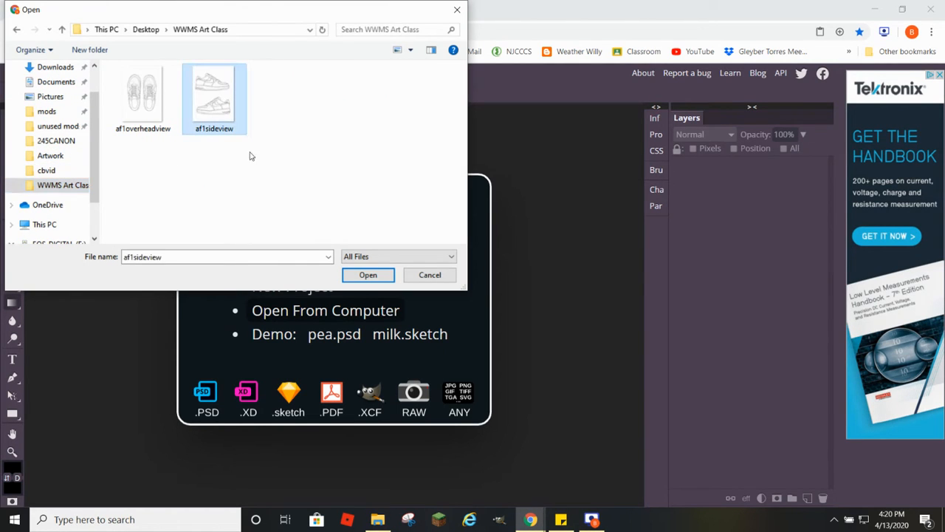
{"action": "left_click", "coordinate": [368, 276]}
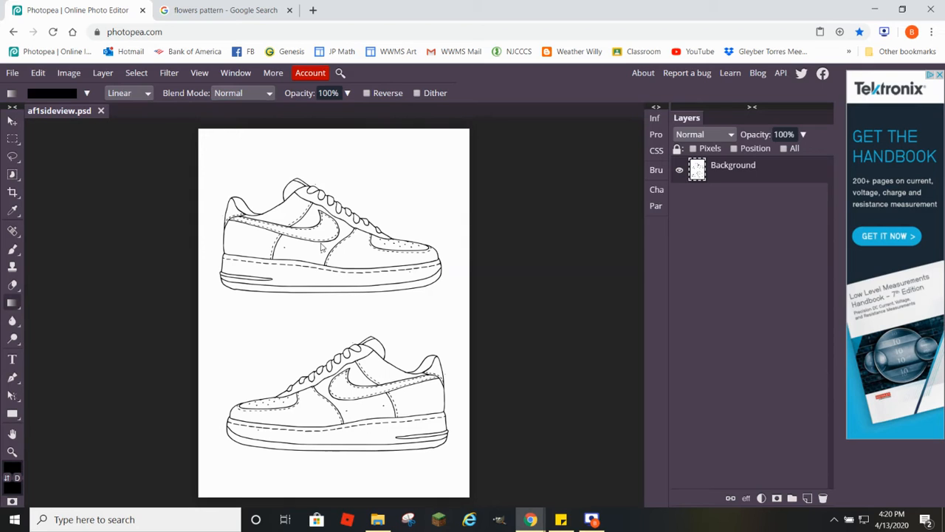
Examine the upper sneaker drawing up close.
{"action": "scroll", "coordinate": [296, 233], "scroll_direction": "up", "scroll_amount": 1}
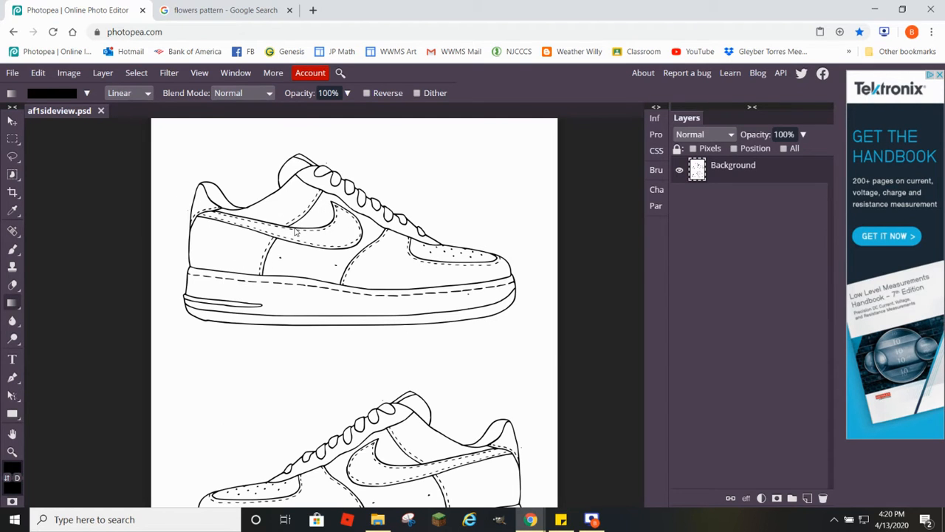
{"action": "scroll", "coordinate": [295, 233], "scroll_direction": "up", "scroll_amount": 1}
{"action": "scroll", "coordinate": [295, 232], "scroll_direction": "down", "scroll_amount": 2}
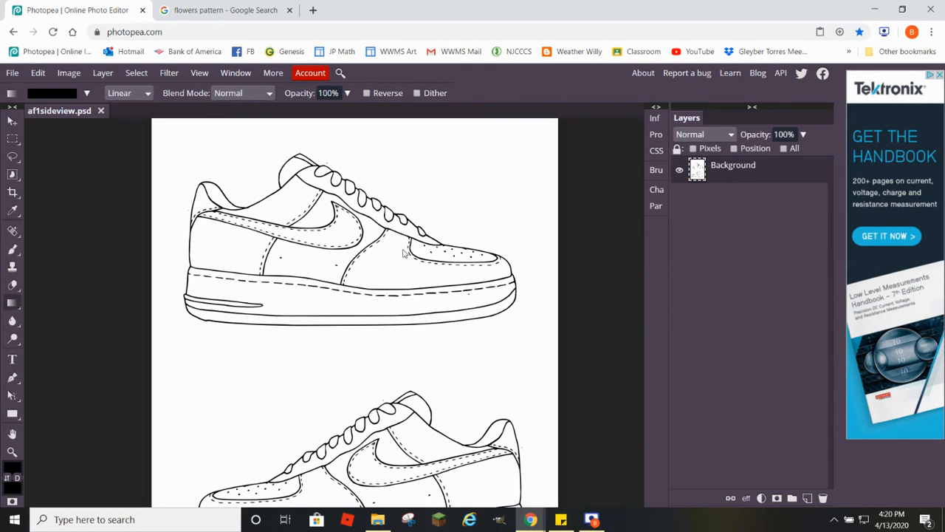
{"action": "scroll", "coordinate": [384, 261], "scroll_direction": "up", "scroll_amount": 3}
{"action": "scroll", "coordinate": [383, 260], "scroll_direction": "down", "scroll_amount": 3}
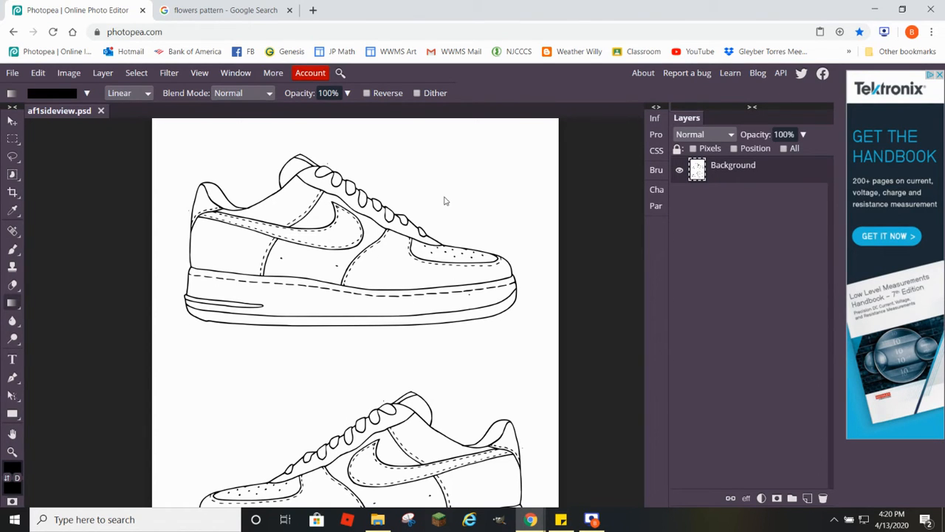
{"action": "scroll", "coordinate": [364, 229], "scroll_direction": "up", "scroll_amount": 2}
{"action": "scroll", "coordinate": [387, 277], "scroll_direction": "down", "scroll_amount": 2}
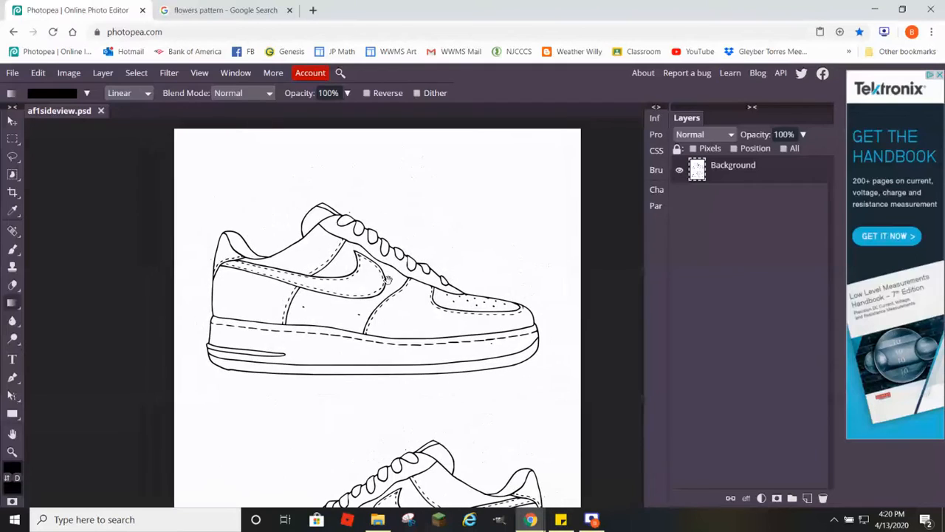
{"action": "left_click_drag", "start_coordinate": [387, 280], "coordinate": [365, 282]}
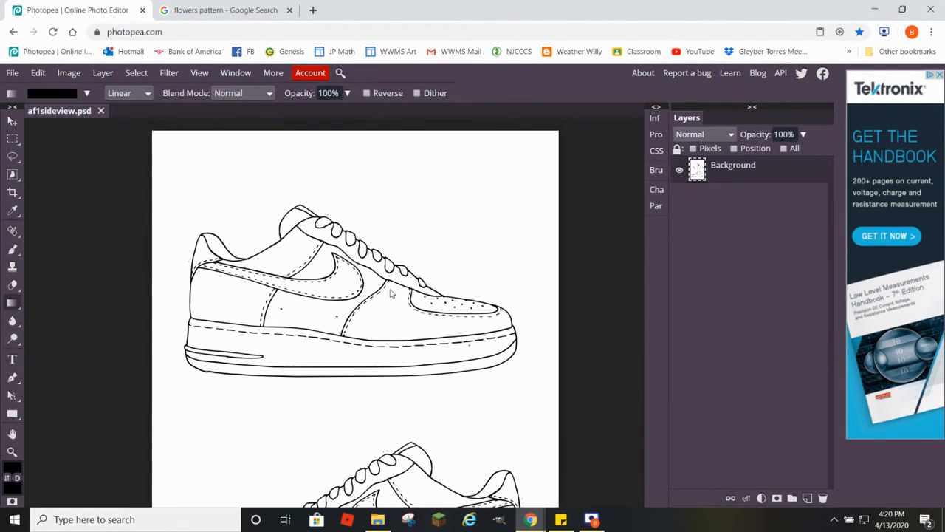
Switch to the sticky note and strike through "Opening Files" in the topic list.
{"action": "left_click", "coordinate": [561, 521]}
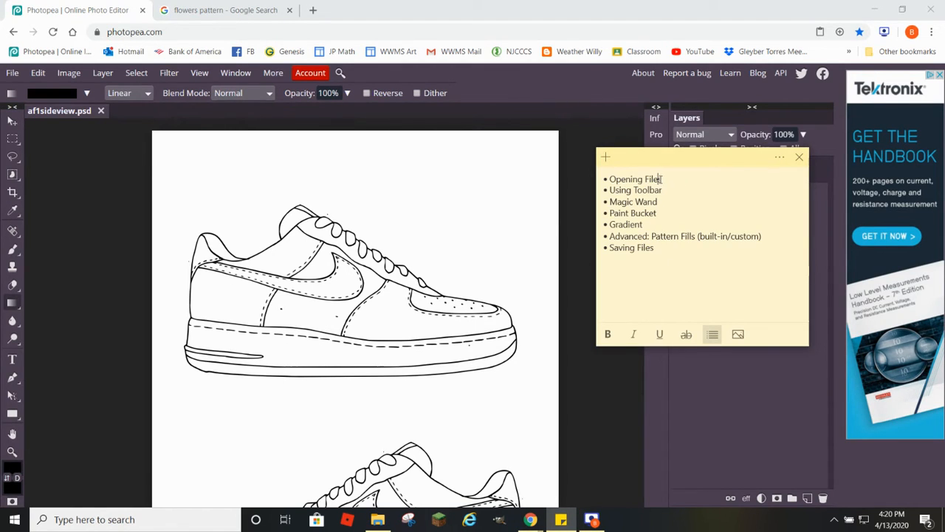
{"action": "left_click_drag", "start_coordinate": [663, 180], "coordinate": [589, 182]}
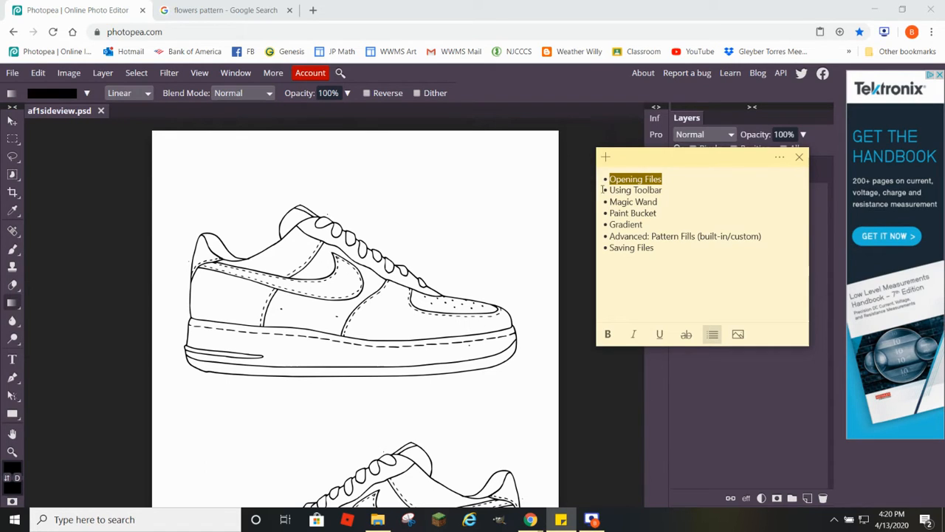
{"action": "left_click", "coordinate": [686, 336]}
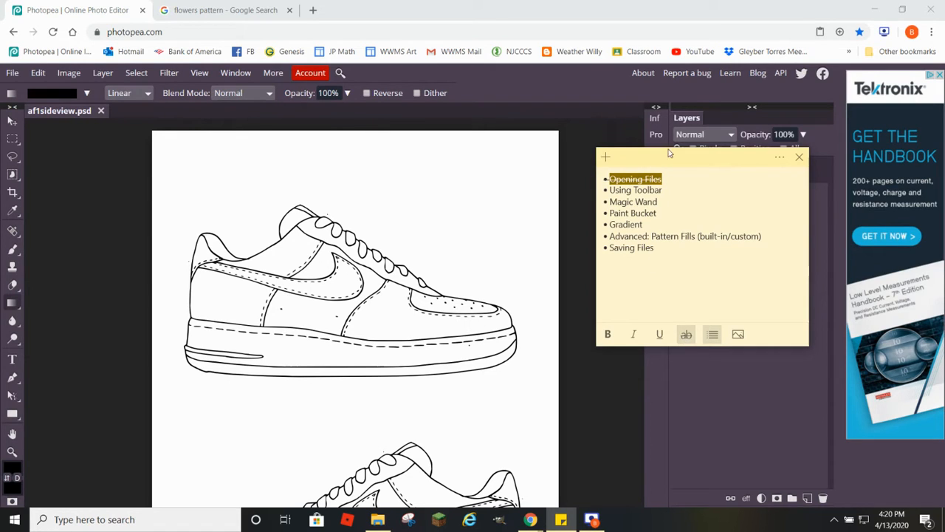
{"action": "left_click", "coordinate": [663, 191]}
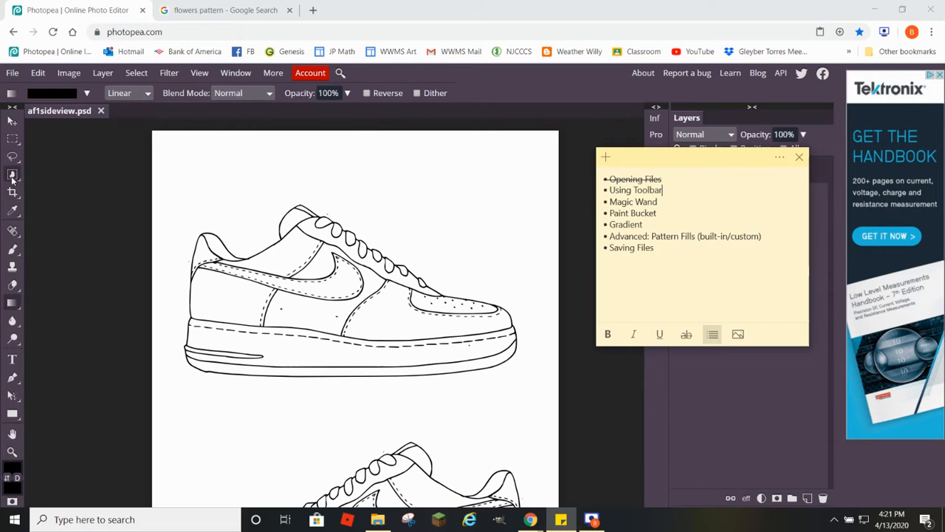
Return to Photopea, look through the selection tool groups and activate the Magic Wand.
{"action": "left_click", "coordinate": [12, 140]}
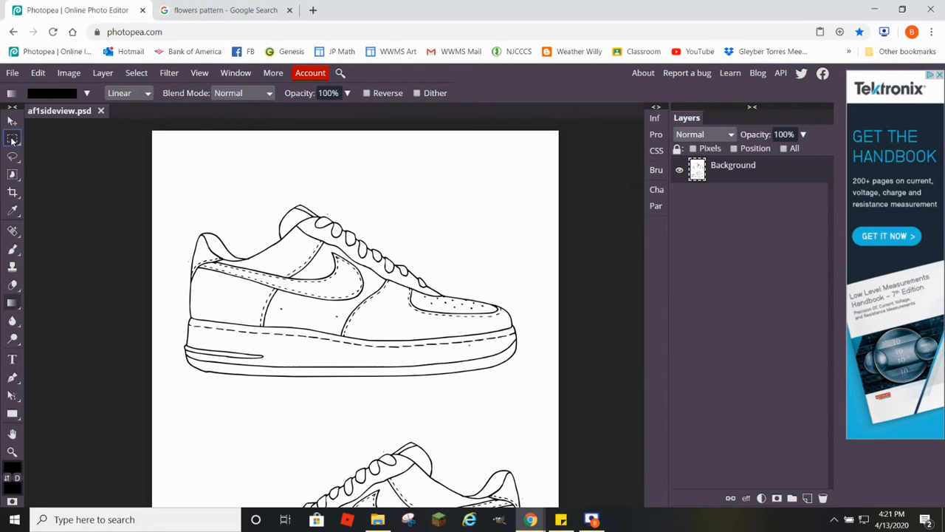
{"action": "right_click", "coordinate": [13, 160]}
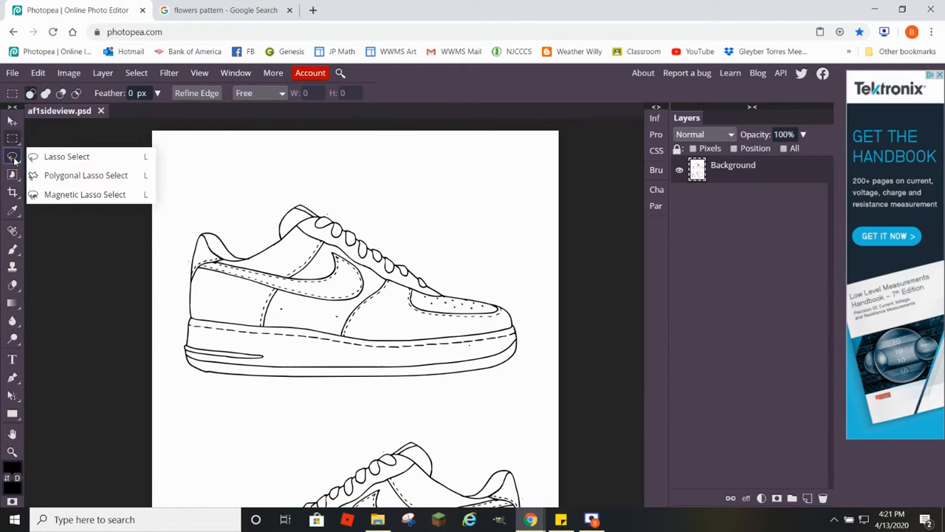
{"action": "right_click", "coordinate": [16, 179]}
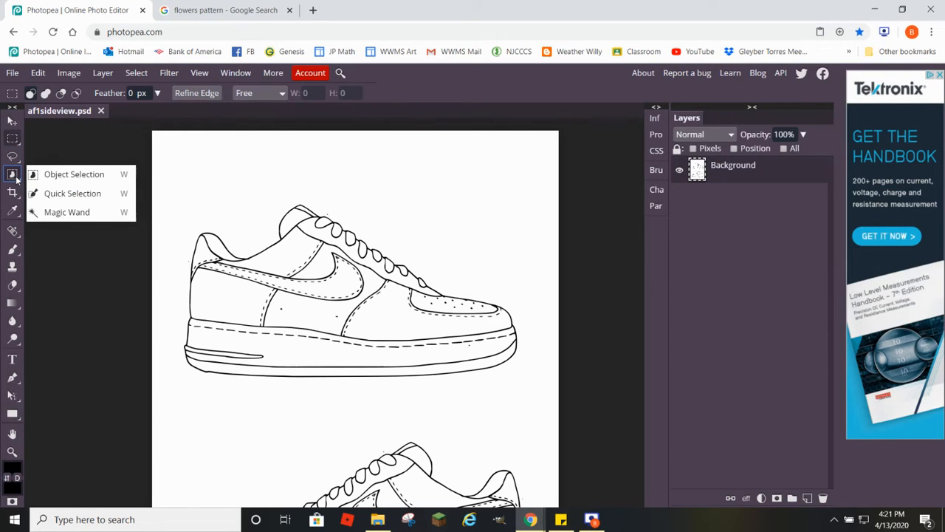
{"action": "left_click", "coordinate": [14, 178]}
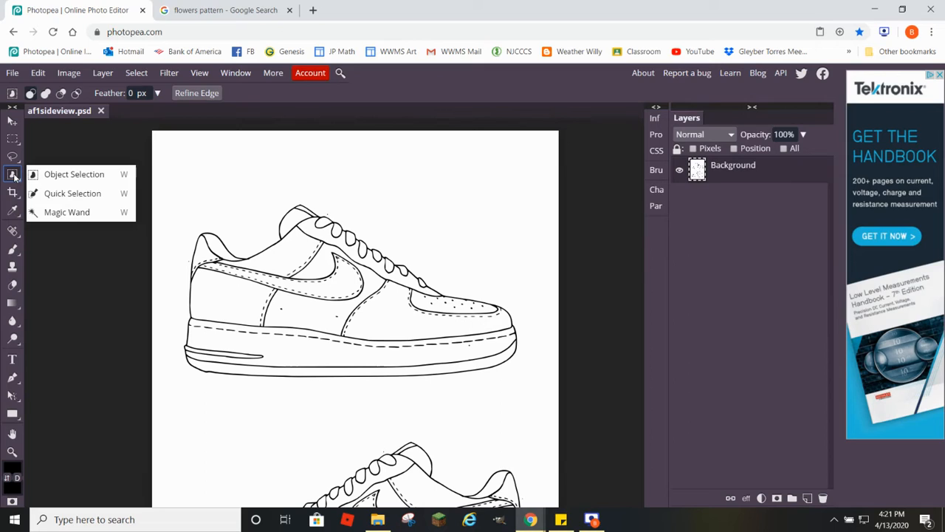
{"action": "left_click", "coordinate": [62, 214]}
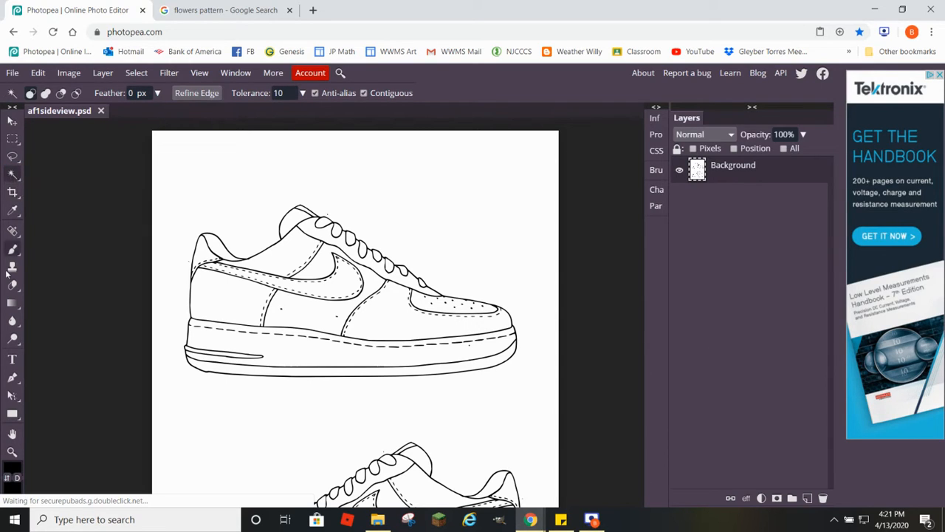
Activate the Paint Bucket Tool and set the foreground color to mint green, hex 4ae8a7.
{"action": "mouse_move", "coordinate": [13, 303]}
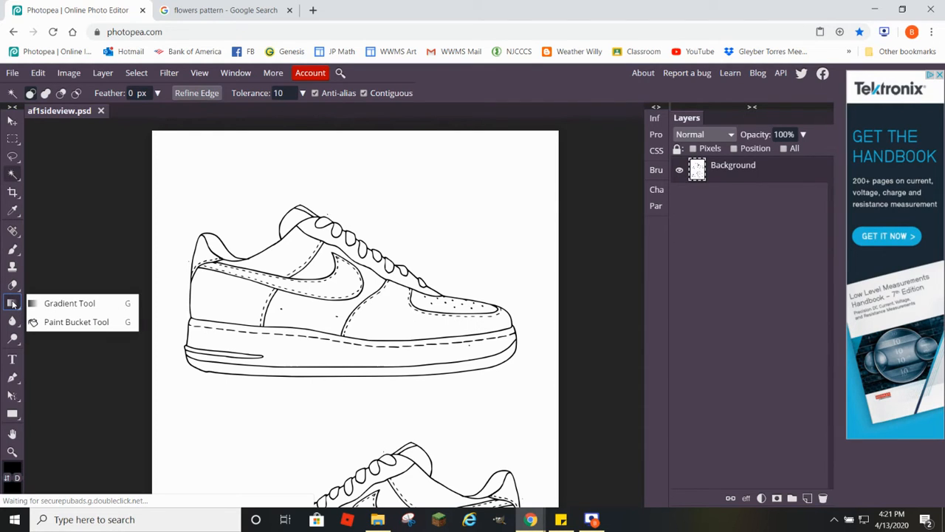
{"action": "left_click", "coordinate": [76, 322]}
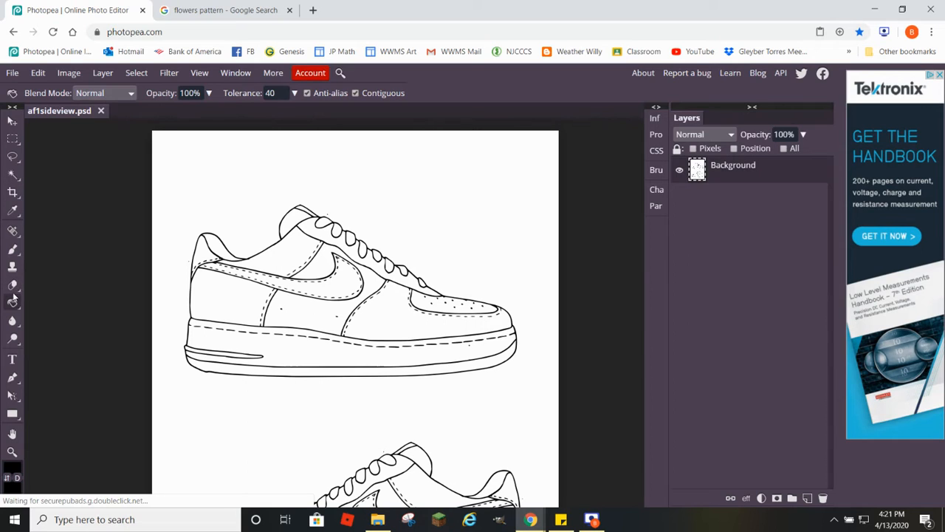
{"action": "left_click", "coordinate": [12, 469]}
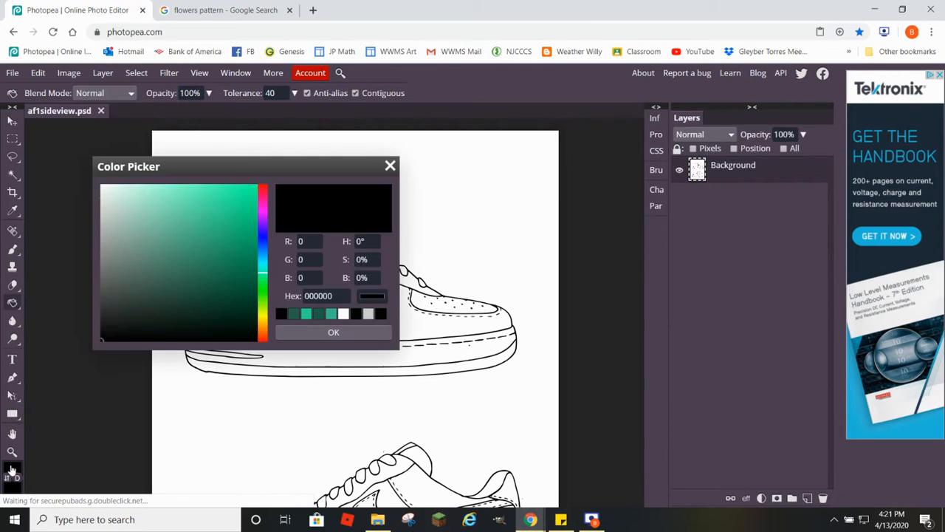
{"action": "left_click", "coordinate": [153, 300]}
{"action": "mouse_move", "coordinate": [167, 283]}
{"action": "left_mouse_down"}
{"action": "mouse_move", "coordinate": [202, 207]}
{"action": "mouse_move", "coordinate": [209, 228]}
{"action": "mouse_move", "coordinate": [198, 202]}
{"action": "mouse_move", "coordinate": [211, 201]}
{"action": "mouse_move", "coordinate": [197, 211]}
{"action": "left_mouse_up"}
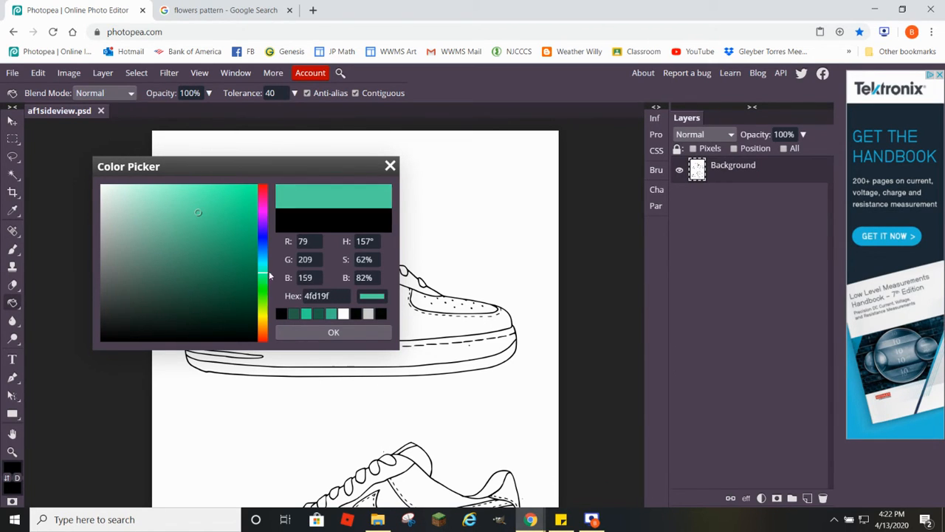
{"action": "mouse_move", "coordinate": [263, 271]}
{"action": "left_mouse_down"}
{"action": "mouse_move", "coordinate": [264, 188]}
{"action": "mouse_move", "coordinate": [269, 326]}
{"action": "mouse_move", "coordinate": [268, 228]}
{"action": "mouse_move", "coordinate": [271, 274]}
{"action": "left_mouse_up"}
{"action": "left_click_drag", "start_coordinate": [207, 212], "coordinate": [211, 195]}
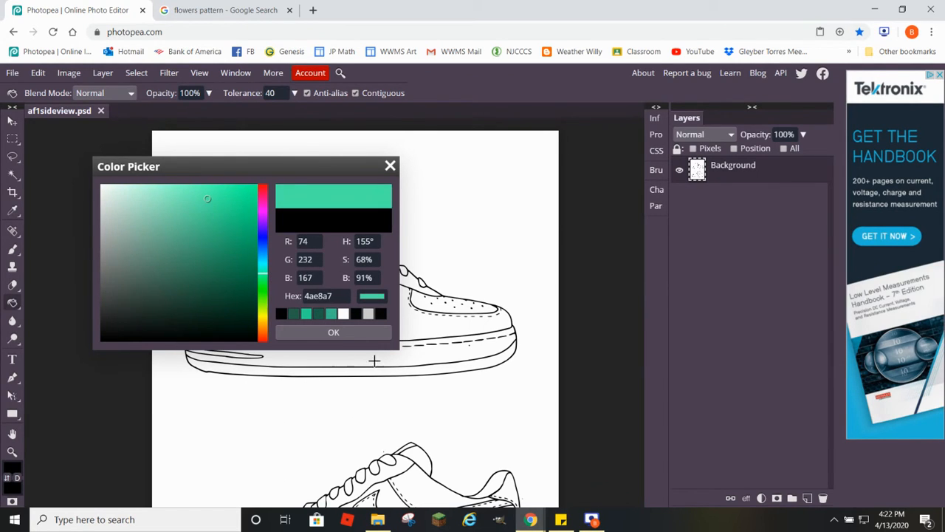
{"action": "left_click", "coordinate": [358, 330]}
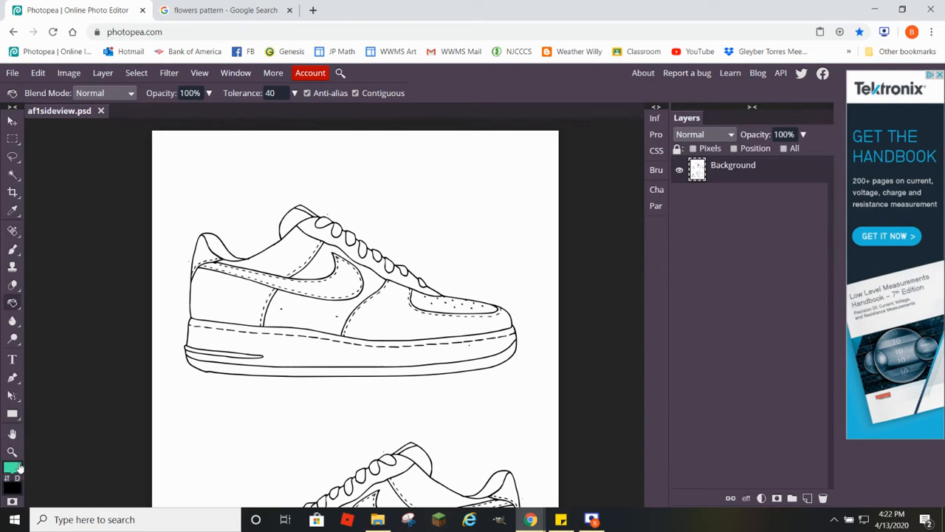
Select a side panel of the upper sneaker with the Magic Wand.
{"action": "left_click", "coordinate": [12, 175]}
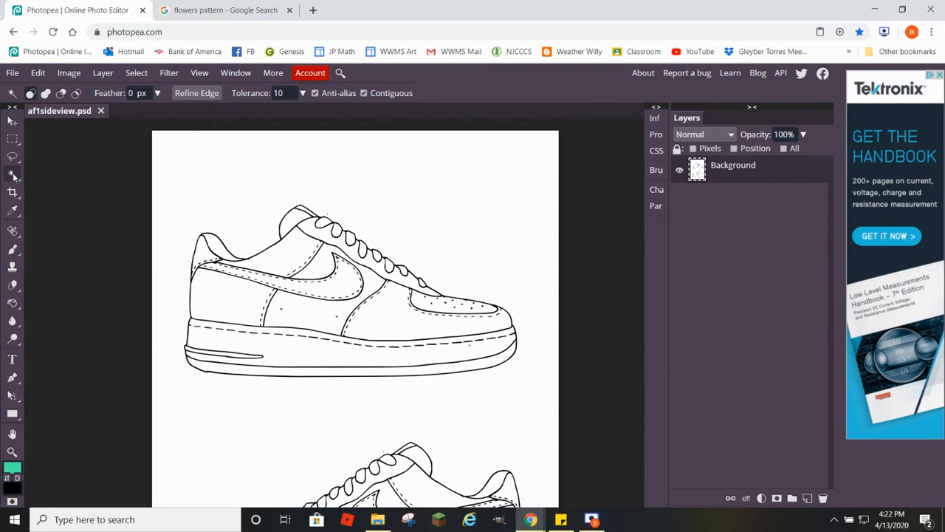
{"action": "left_click", "coordinate": [230, 303]}
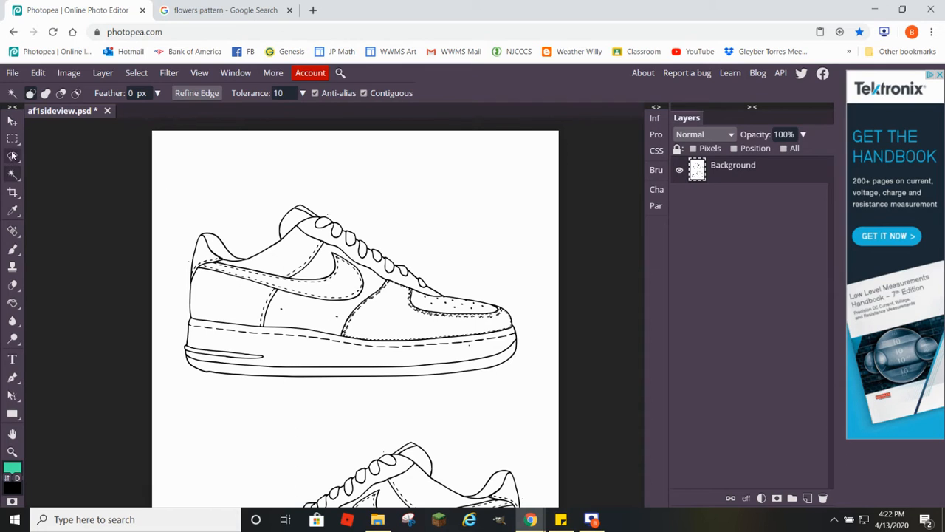
Try a rectangular selection around most of the upper sneaker, look at the other selection tools, and deselect.
{"action": "left_click", "coordinate": [12, 138]}
{"action": "left_click_drag", "start_coordinate": [242, 246], "coordinate": [445, 399]}
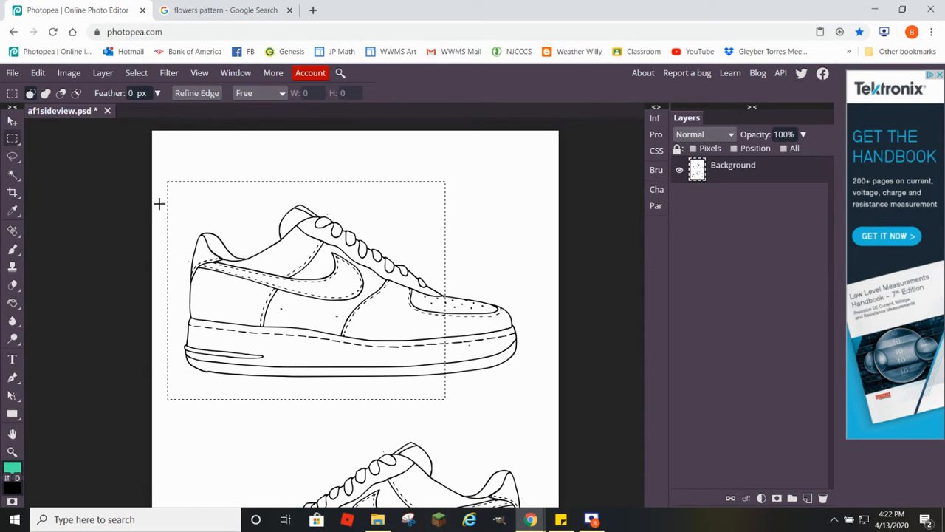
{"action": "left_click", "coordinate": [18, 140]}
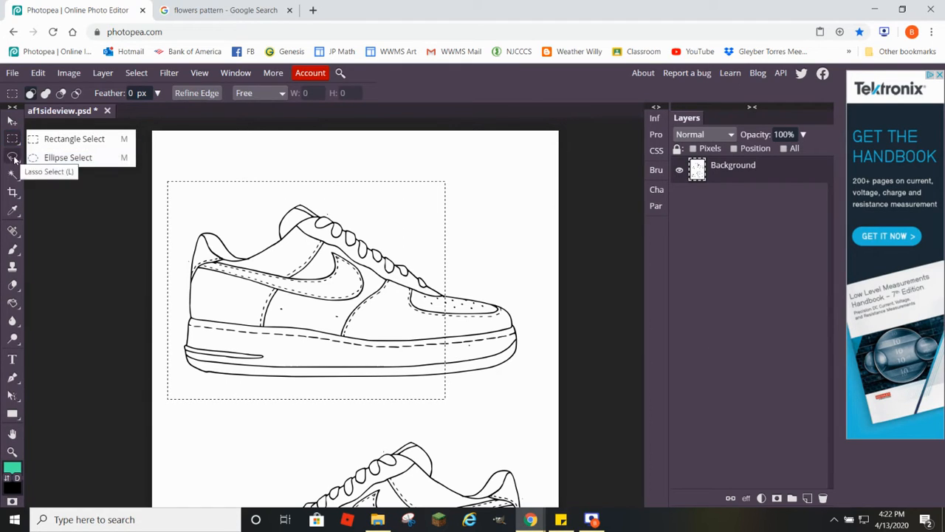
{"action": "left_click", "coordinate": [13, 157]}
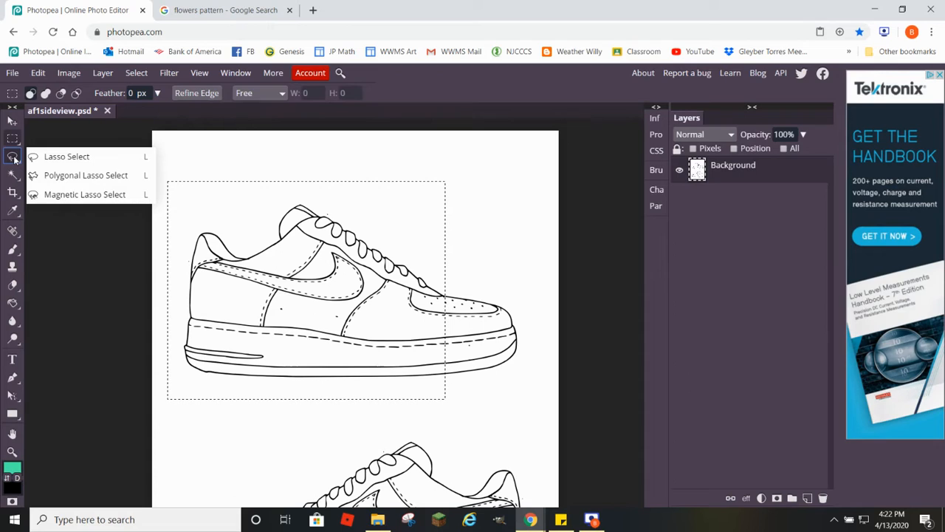
{"action": "left_click", "coordinate": [12, 174]}
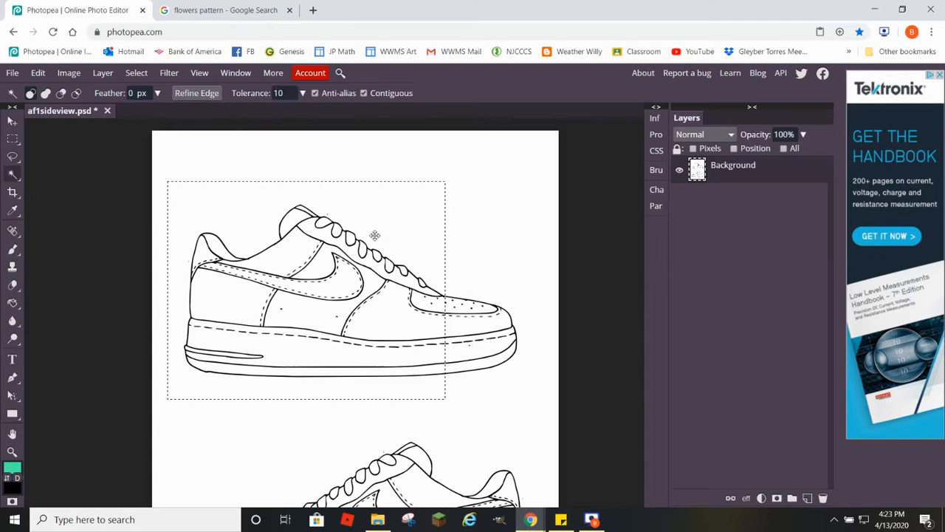
{"action": "key", "text": "m"}
{"action": "left_click", "coordinate": [512, 189]}
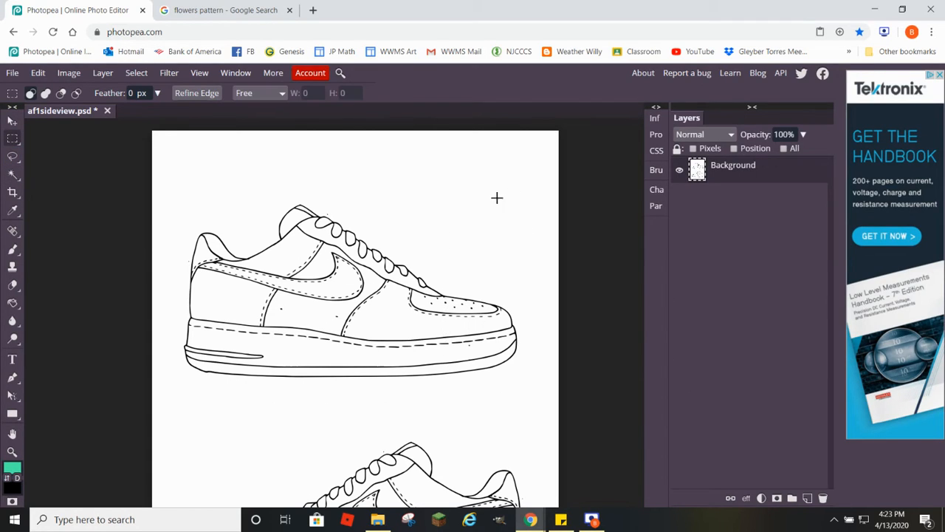
Select the upper sneaker's rear side panel, heel section and heel collar one after another with the Magic Wand.
{"action": "left_click", "coordinate": [13, 174]}
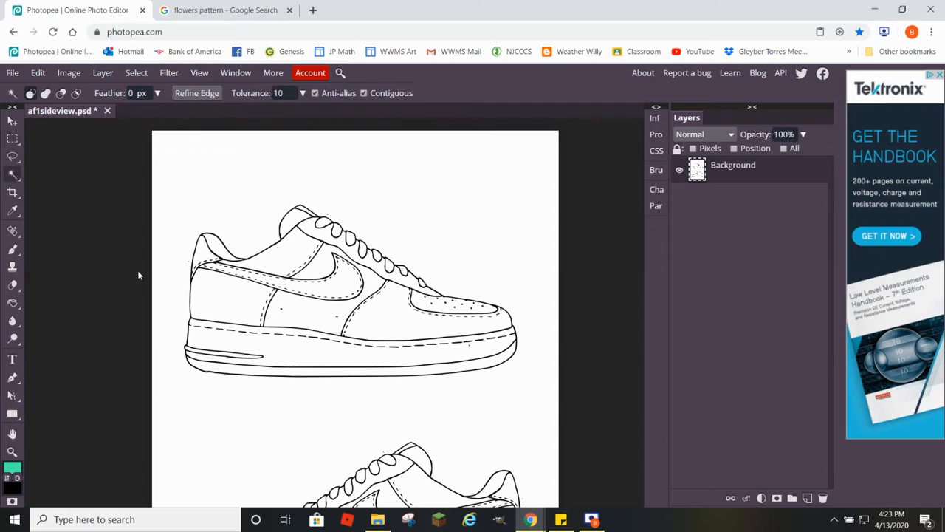
{"action": "left_click", "coordinate": [230, 296]}
{"action": "left_click", "coordinate": [210, 251]}
{"action": "left_click", "coordinate": [218, 244]}
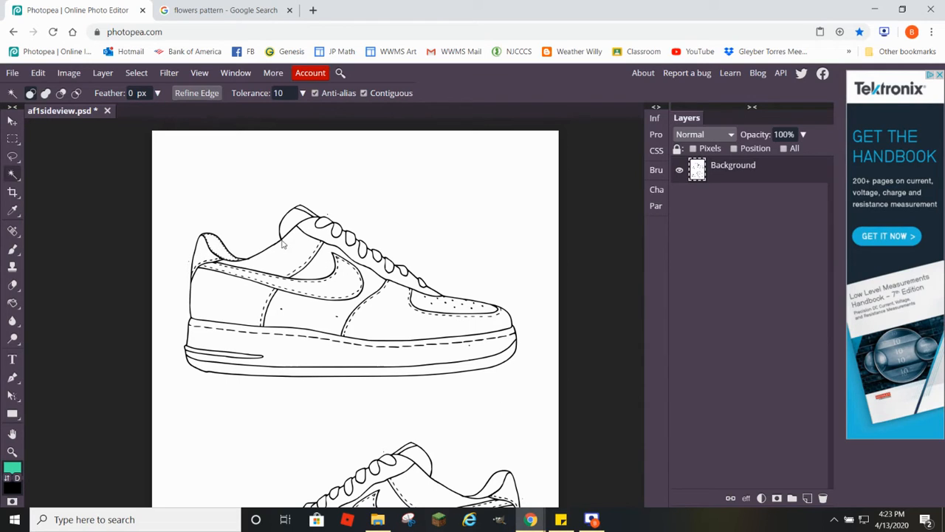
Select the upper sneaker's rear side panel with the Magic Wand and fill it with the mint green foreground color.
{"action": "left_click", "coordinate": [303, 209]}
{"action": "left_click", "coordinate": [229, 296]}
{"action": "left_click", "coordinate": [12, 303]}
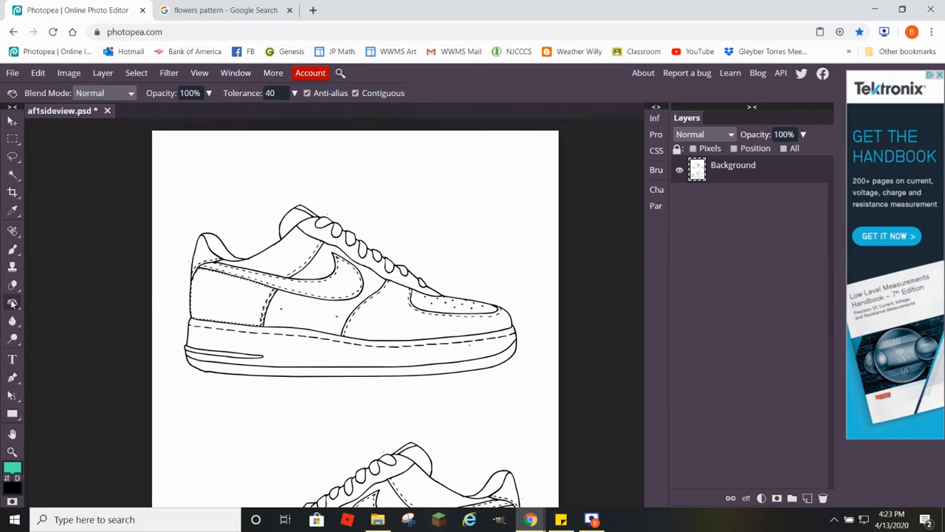
{"action": "left_click", "coordinate": [221, 299]}
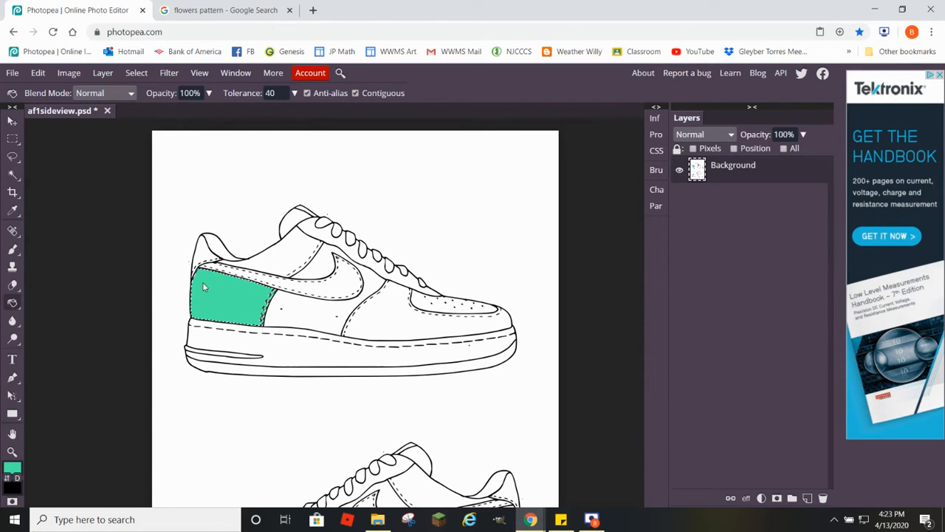
Select the upper sneaker's ankle panel above the swoosh with the Magic Wand and fill it with mint green.
{"action": "left_click", "coordinate": [11, 175]}
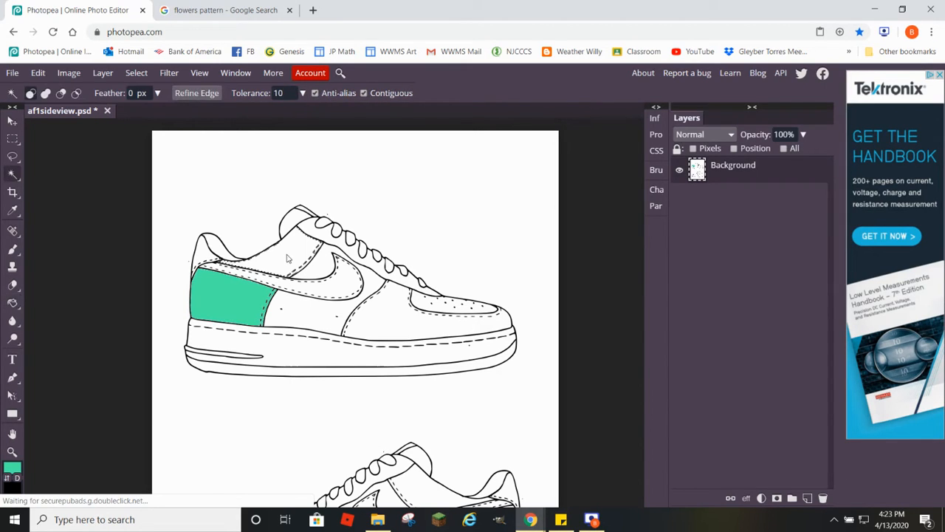
{"action": "left_click", "coordinate": [14, 303]}
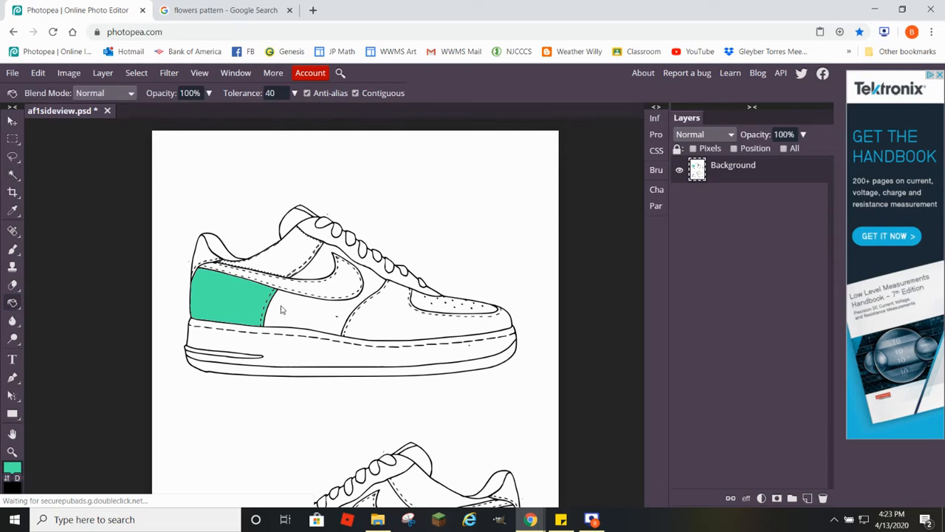
{"action": "left_click", "coordinate": [285, 259]}
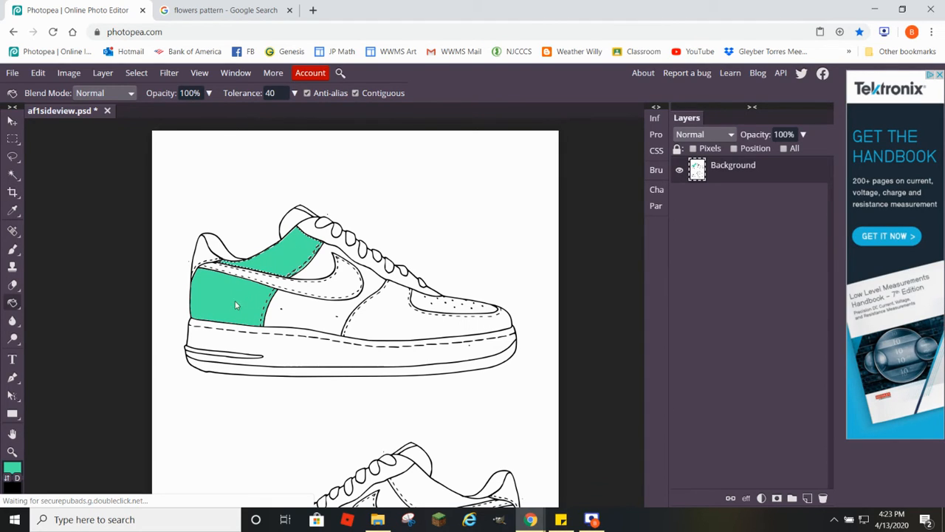
Select the upper sneaker's front side panel around the toe and fill it with the same mint green.
{"action": "left_click", "coordinate": [12, 175]}
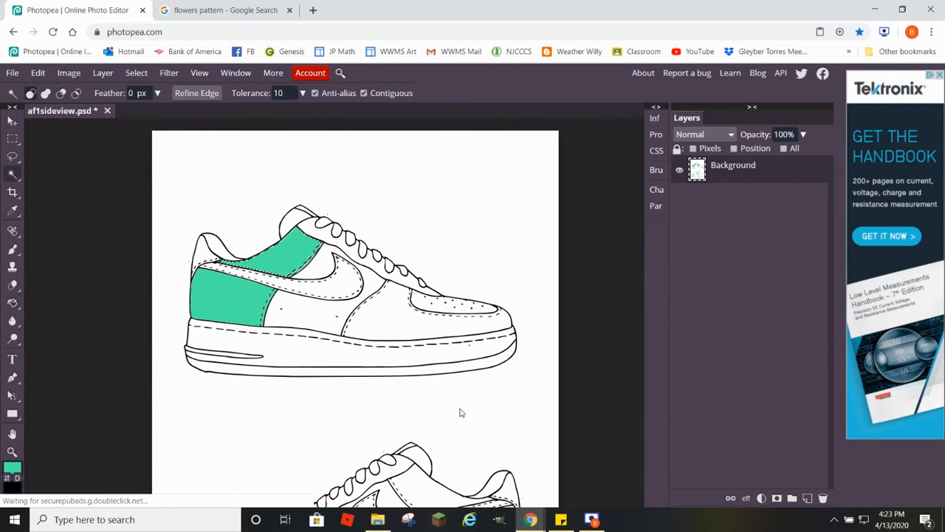
{"action": "left_click", "coordinate": [398, 321]}
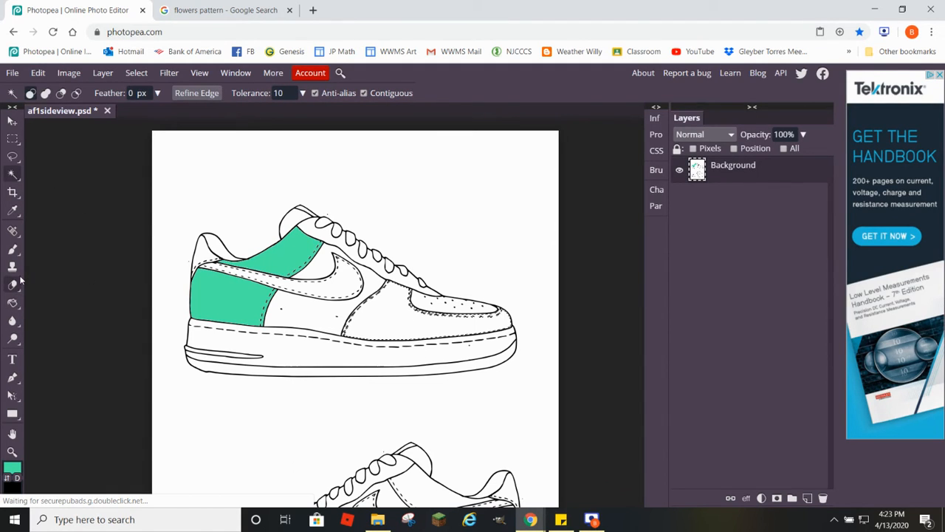
{"action": "left_click", "coordinate": [13, 303]}
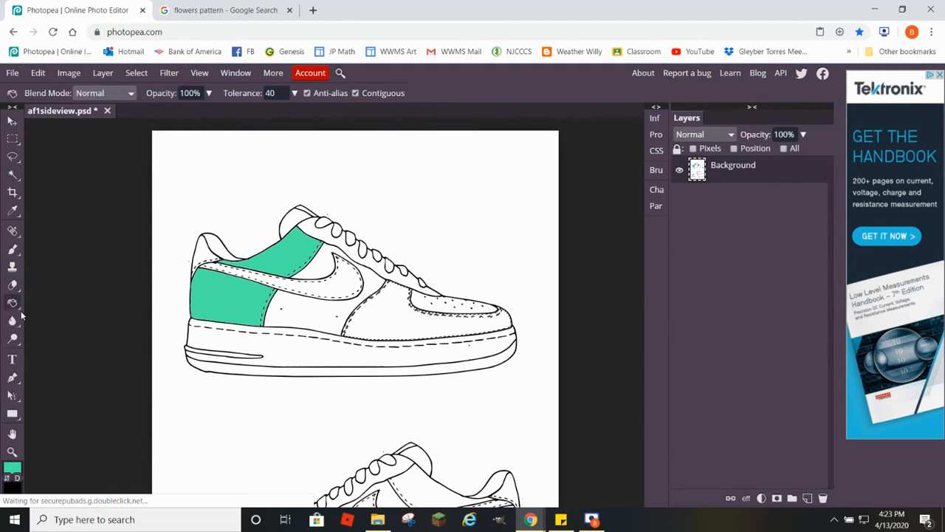
{"action": "left_click", "coordinate": [409, 322]}
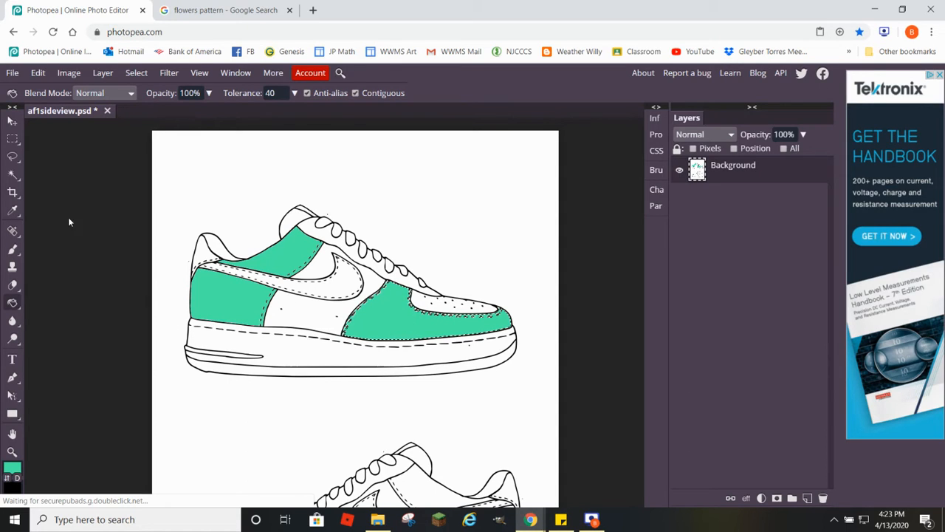
Set the foreground color to dark green, hex 317d5e, and fill the upper sneaker's middle panel around the swoosh with it.
{"action": "left_click", "coordinate": [14, 469]}
{"action": "mouse_move", "coordinate": [189, 238]}
{"action": "left_mouse_down"}
{"action": "mouse_move", "coordinate": [195, 228]}
{"action": "mouse_move", "coordinate": [220, 240]}
{"action": "mouse_move", "coordinate": [195, 264]}
{"action": "left_mouse_up"}
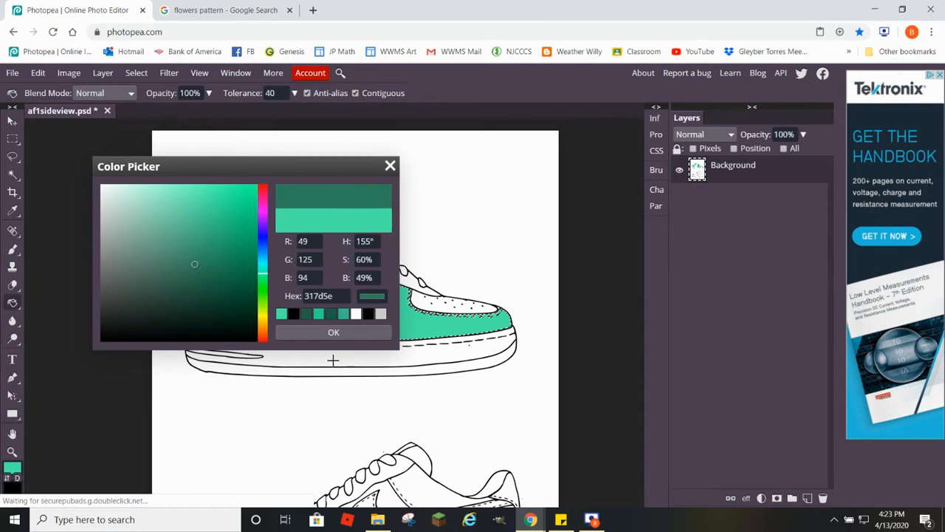
{"action": "left_click", "coordinate": [348, 332]}
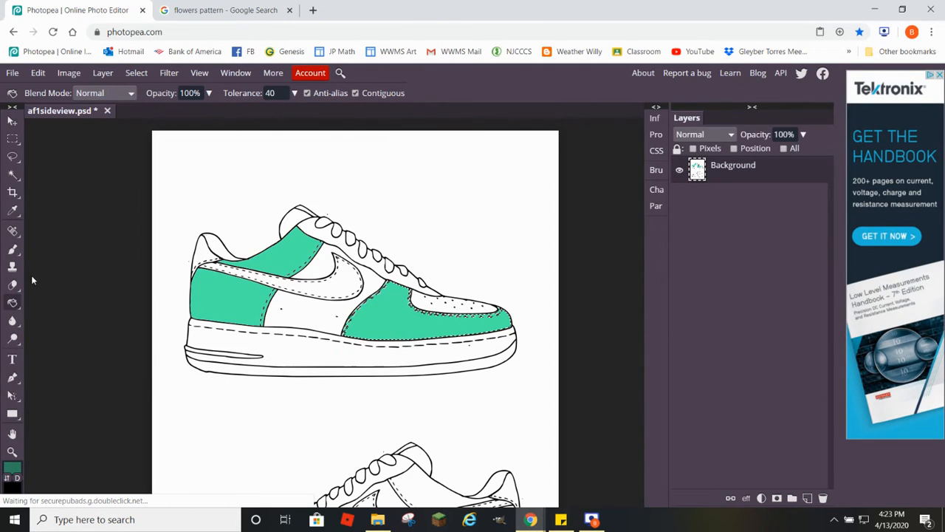
{"action": "left_click", "coordinate": [13, 175]}
{"action": "left_click", "coordinate": [319, 310]}
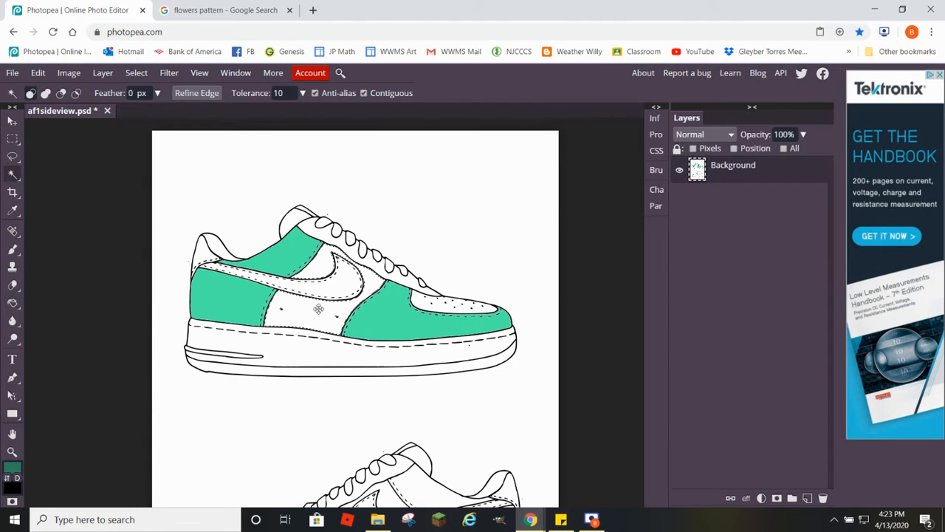
{"action": "left_click", "coordinate": [13, 302]}
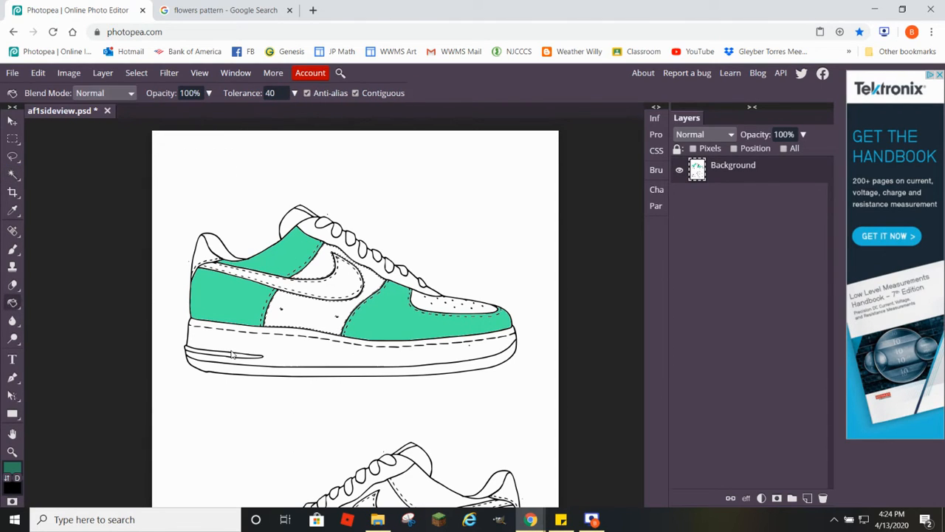
{"action": "left_click", "coordinate": [309, 320]}
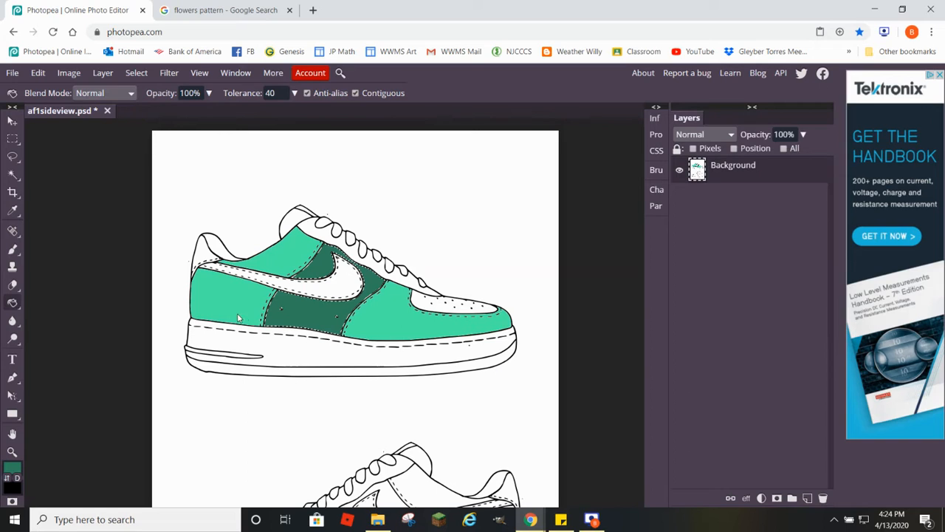
Select the upper sneaker's perforated toe box with the Magic Wand and fill it with the dark green.
{"action": "left_click", "coordinate": [13, 172]}
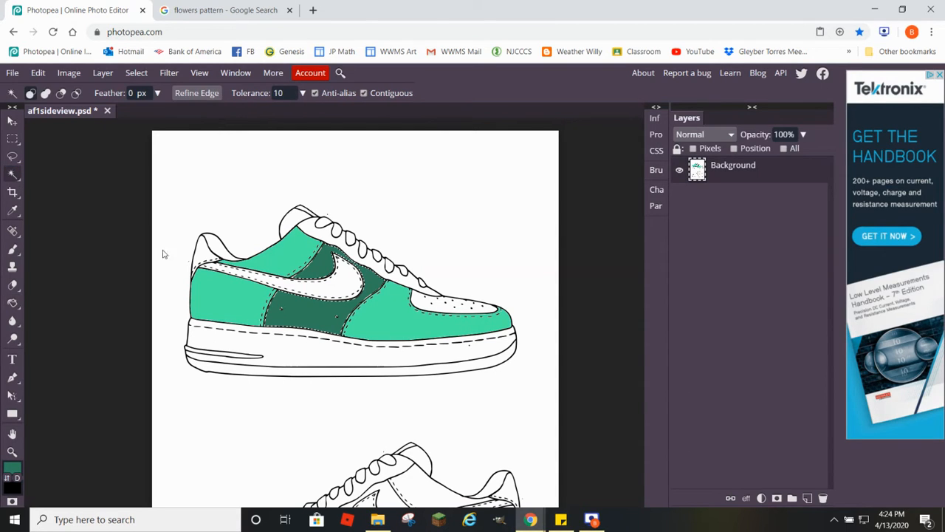
{"action": "left_click", "coordinate": [422, 303]}
{"action": "left_click", "coordinate": [12, 303]}
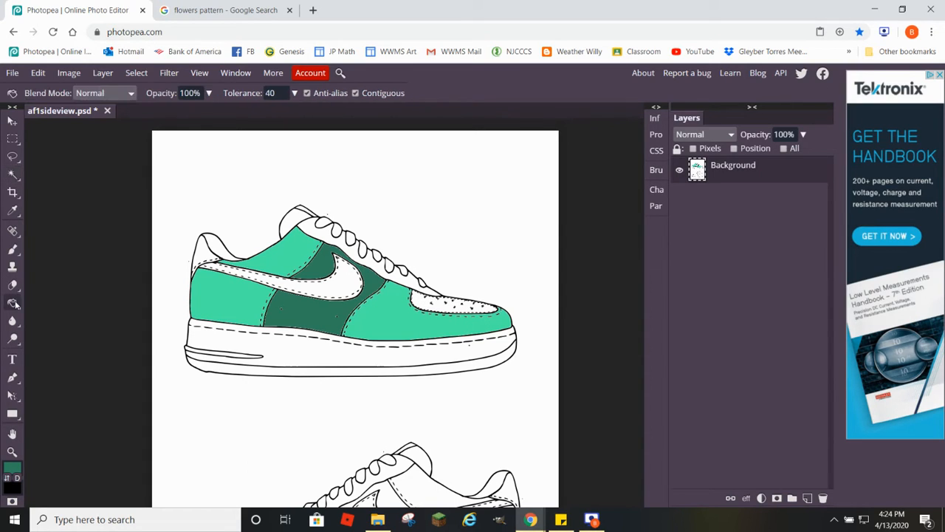
{"action": "left_click", "coordinate": [451, 306]}
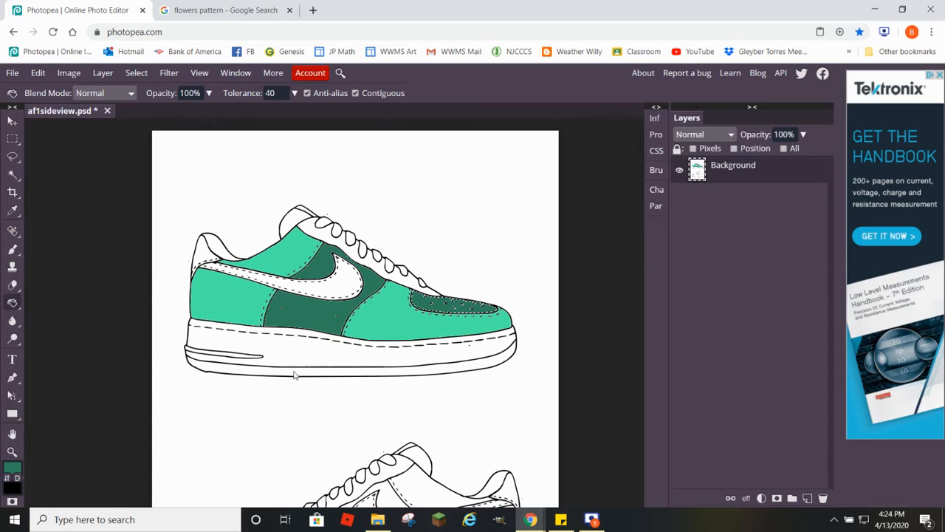
Select the upper sneaker's outsole strip, swap the foreground and background colors, and fill the strip with black.
{"action": "left_click", "coordinate": [12, 174]}
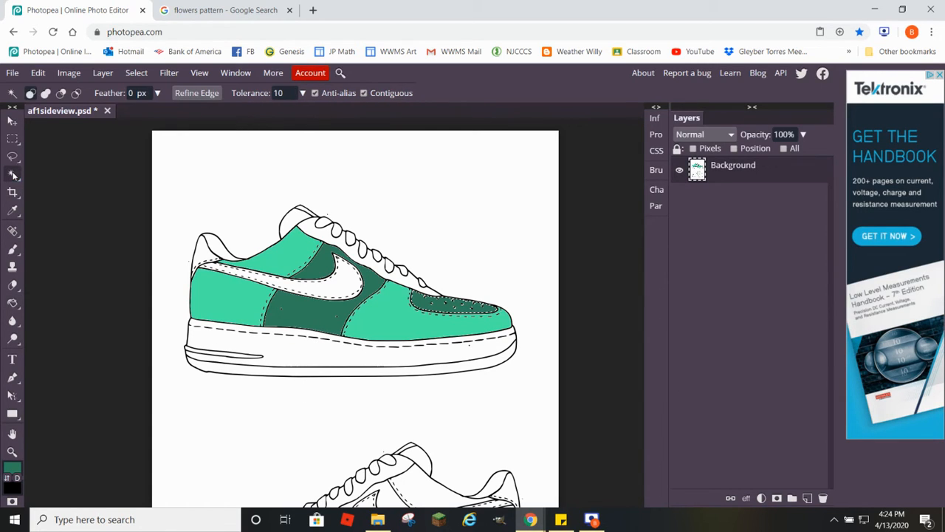
{"action": "left_click", "coordinate": [9, 478]}
{"action": "left_click", "coordinate": [12, 303]}
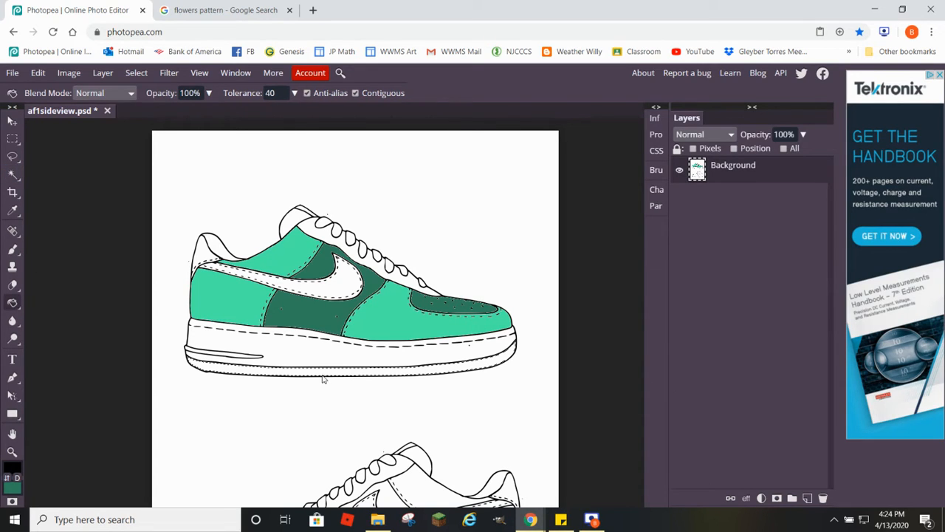
{"action": "left_click", "coordinate": [325, 371]}
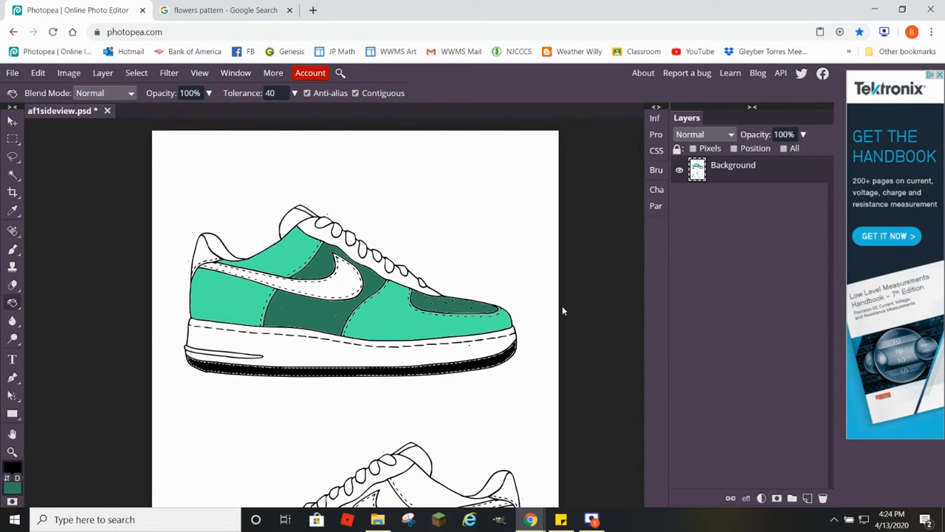
{"action": "left_click", "coordinate": [12, 138]}
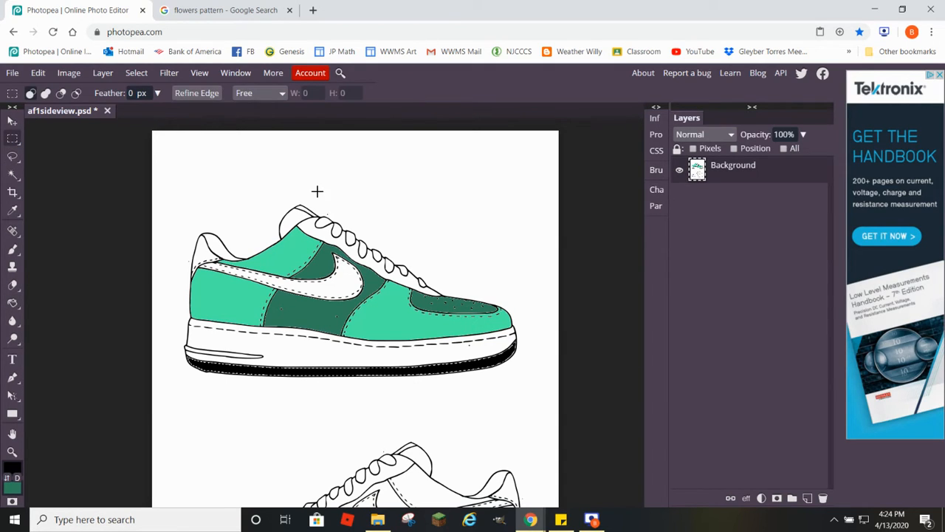
Switch to the sticky note and strike through the items Using Toolbar, Magic Wand and Paint Bucket.
{"action": "left_click", "coordinate": [561, 519]}
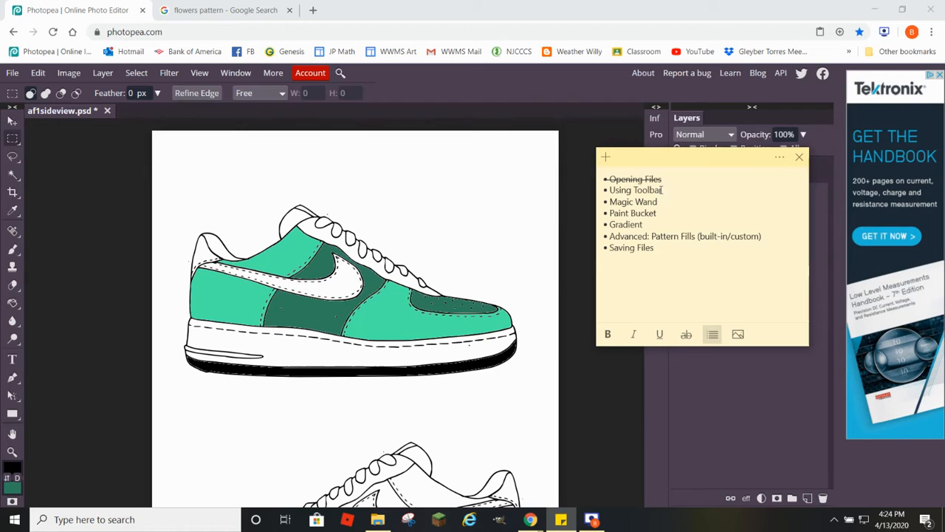
{"action": "left_click_drag", "start_coordinate": [660, 197], "coordinate": [596, 190]}
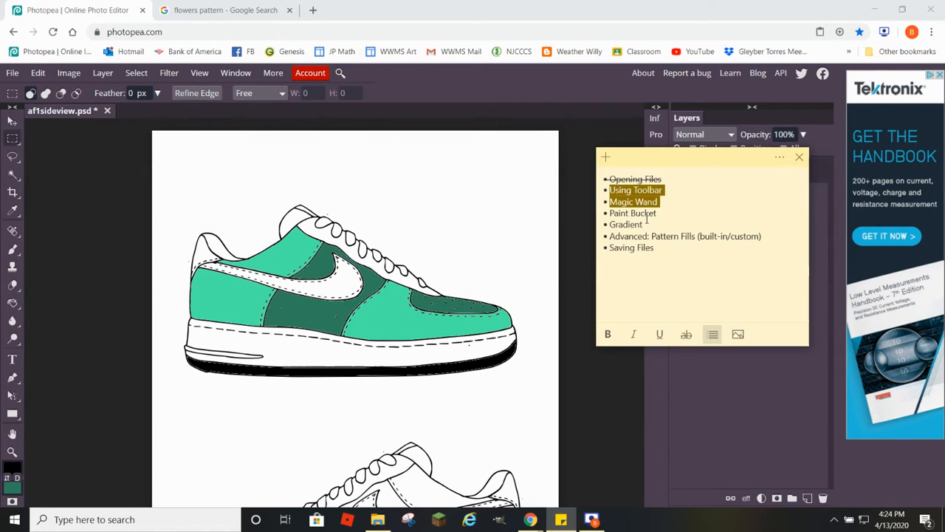
{"action": "left_click_drag", "start_coordinate": [659, 213], "coordinate": [608, 185]}
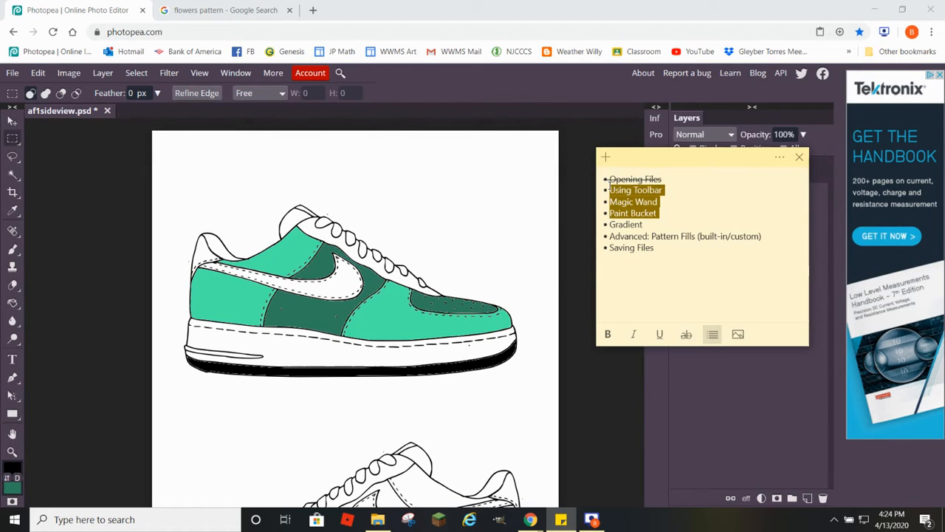
{"action": "left_click", "coordinate": [686, 333]}
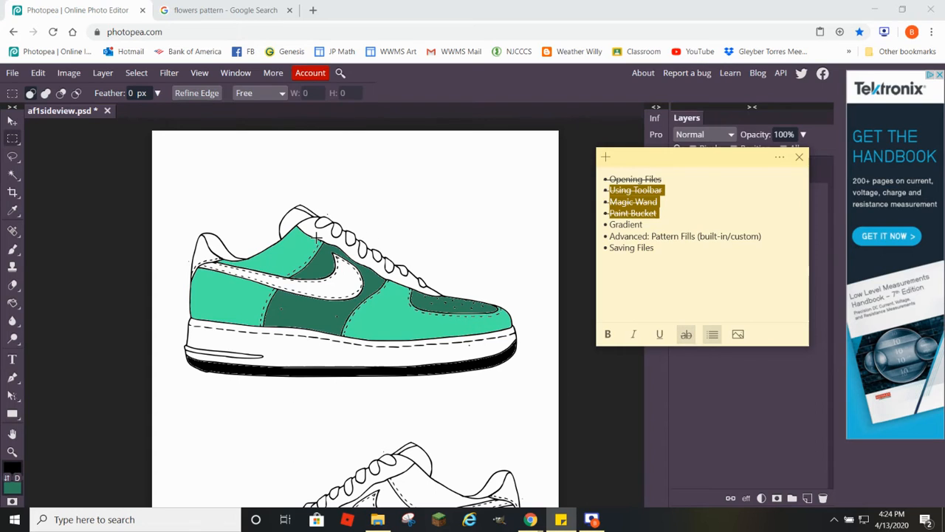
{"action": "left_click", "coordinate": [646, 227]}
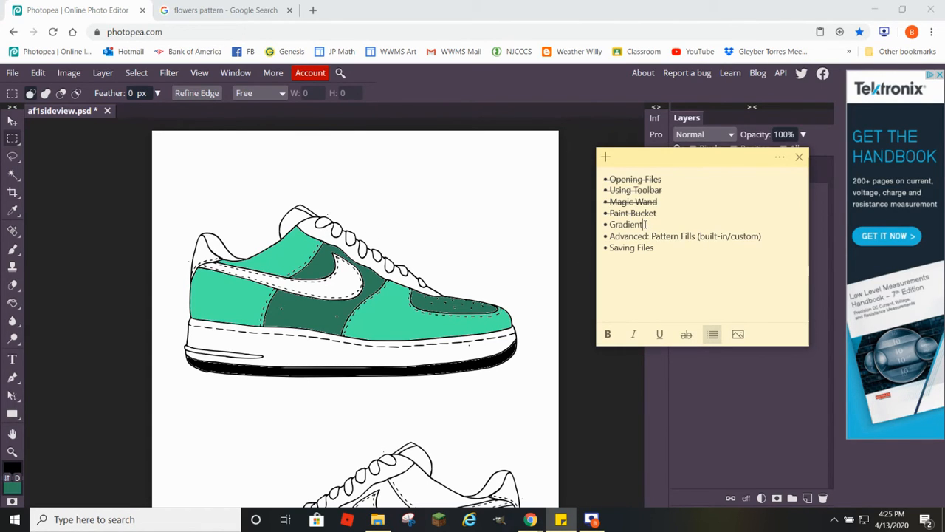
Select the upper sneaker's swoosh and use the Gradient Tool to fill it with a linear black-to-dark-green gradient from tail to front.
{"action": "left_click", "coordinate": [13, 300]}
{"action": "right_click", "coordinate": [12, 302]}
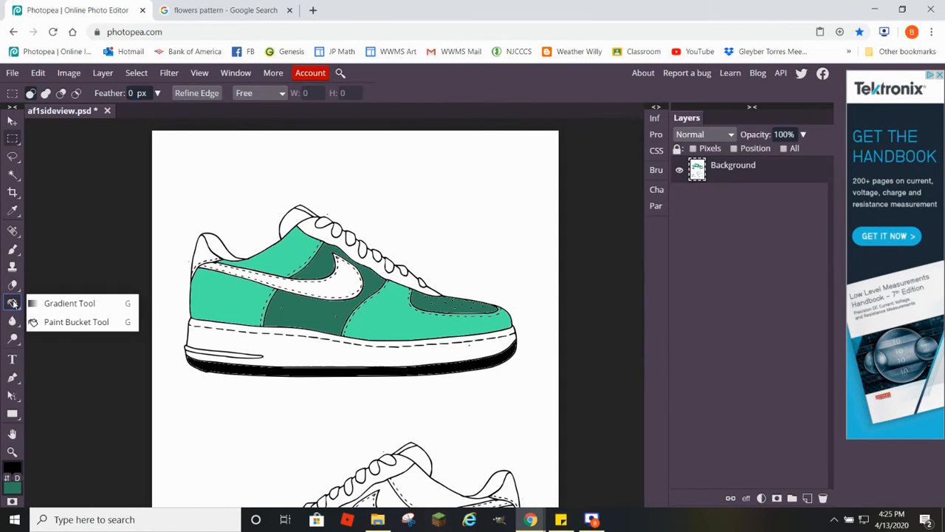
{"action": "left_click", "coordinate": [61, 304]}
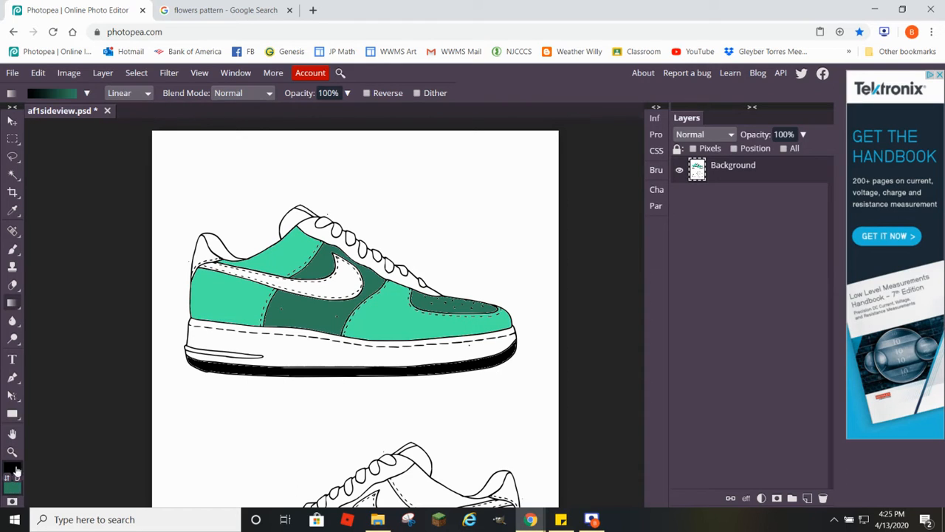
{"action": "left_click", "coordinate": [11, 174]}
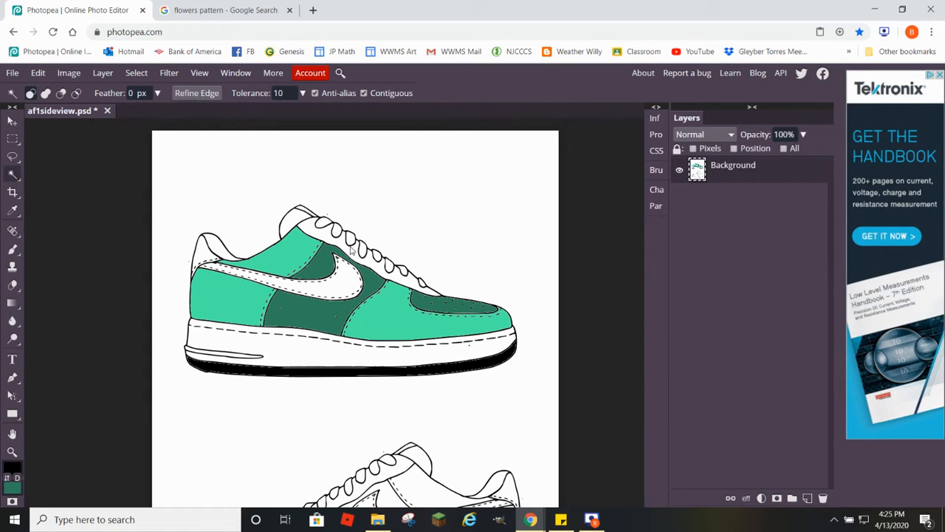
{"action": "left_click", "coordinate": [311, 293]}
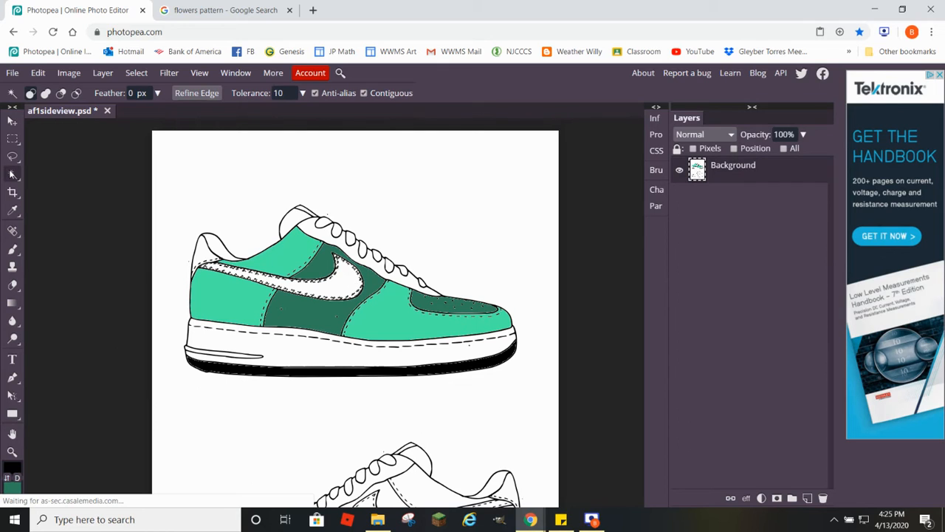
{"action": "left_click", "coordinate": [12, 303]}
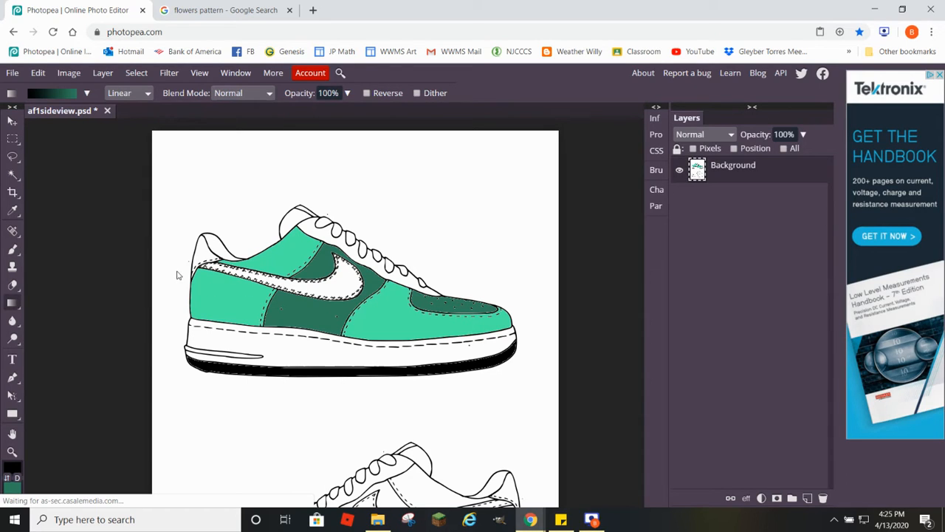
{"action": "left_click_drag", "start_coordinate": [183, 273], "coordinate": [400, 282]}
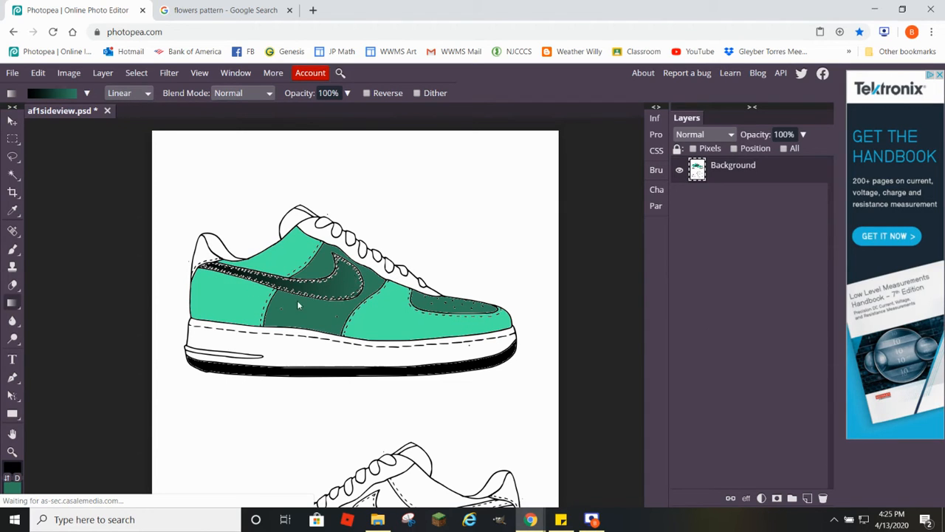
Redraw the swoosh's gradient vertically, diagonally, and finally from black at the front to dark green at the tail.
{"action": "left_click_drag", "start_coordinate": [281, 205], "coordinate": [288, 355]}
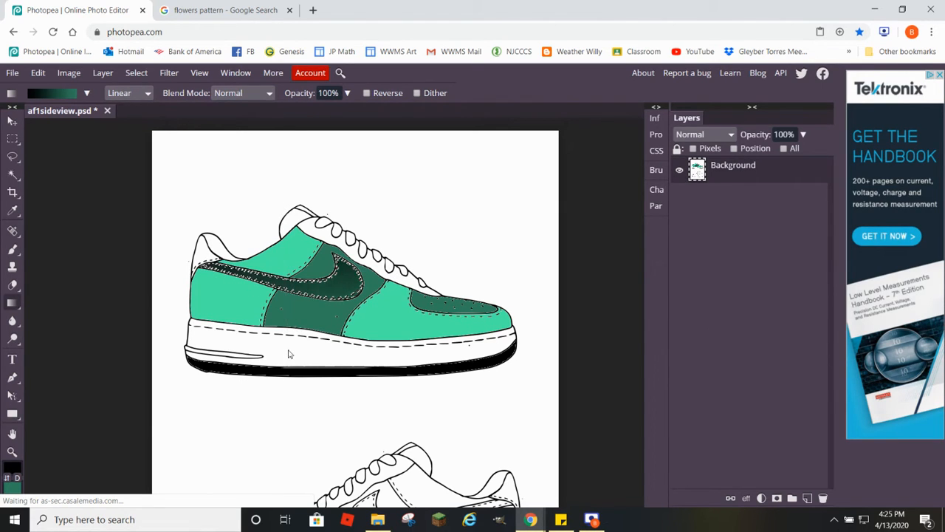
{"action": "left_click_drag", "start_coordinate": [435, 231], "coordinate": [171, 312]}
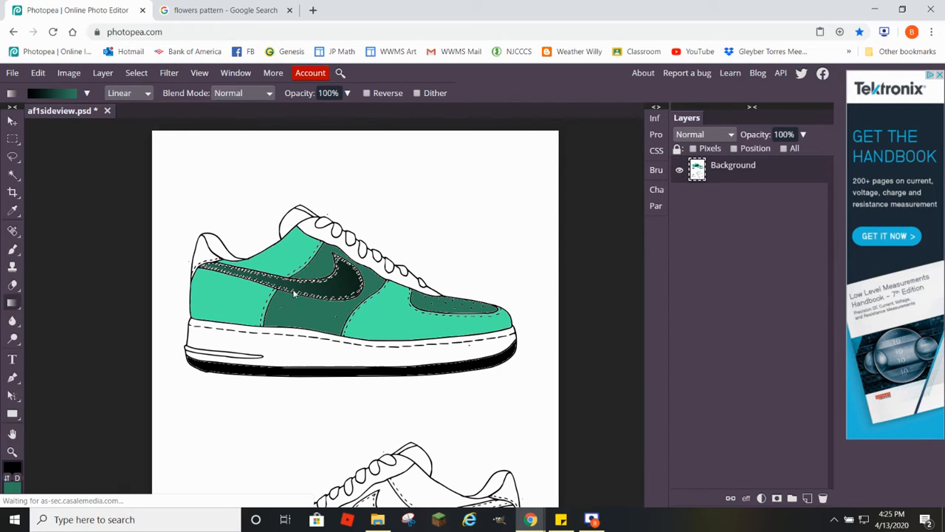
{"action": "left_click_drag", "start_coordinate": [364, 288], "coordinate": [197, 276]}
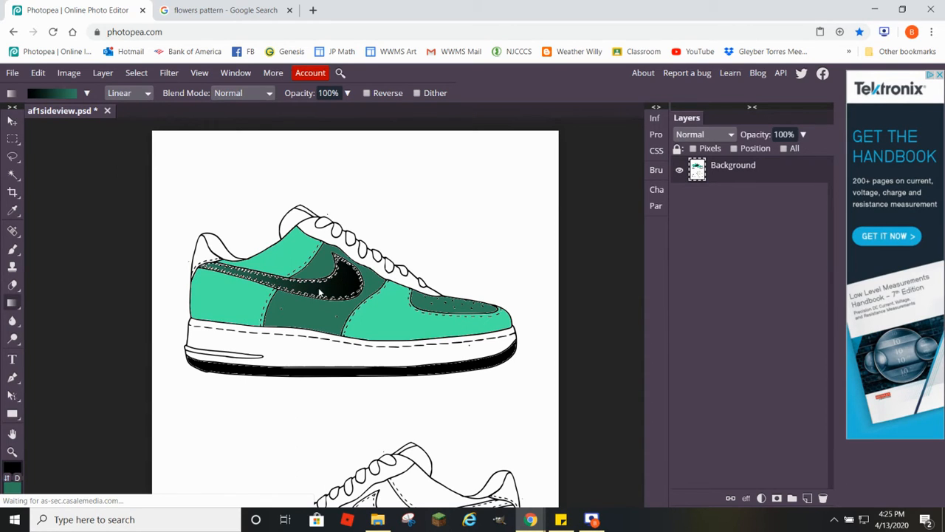
Redraw the swoosh's black-to-dark-green gradient over a short middle span, and finally across its full length from front to tail.
{"action": "left_click_drag", "start_coordinate": [319, 291], "coordinate": [263, 284]}
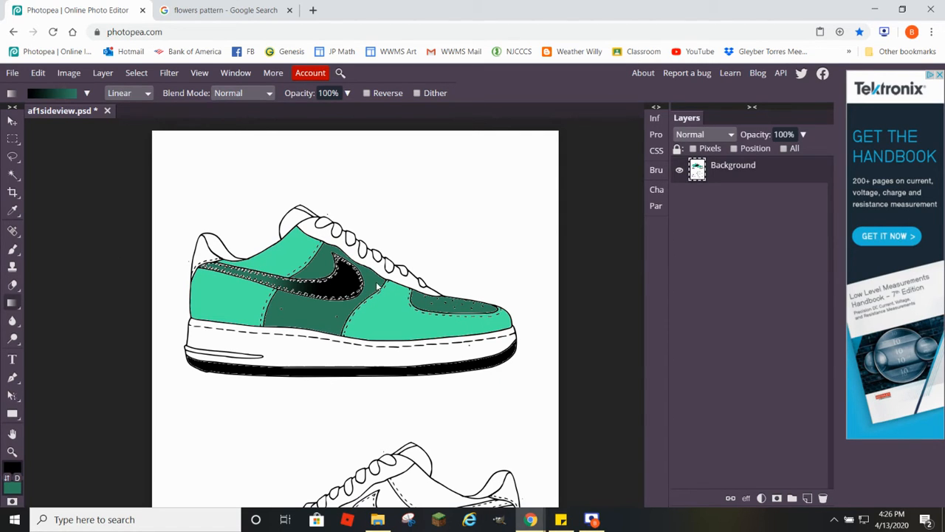
{"action": "left_click_drag", "start_coordinate": [373, 283], "coordinate": [181, 279]}
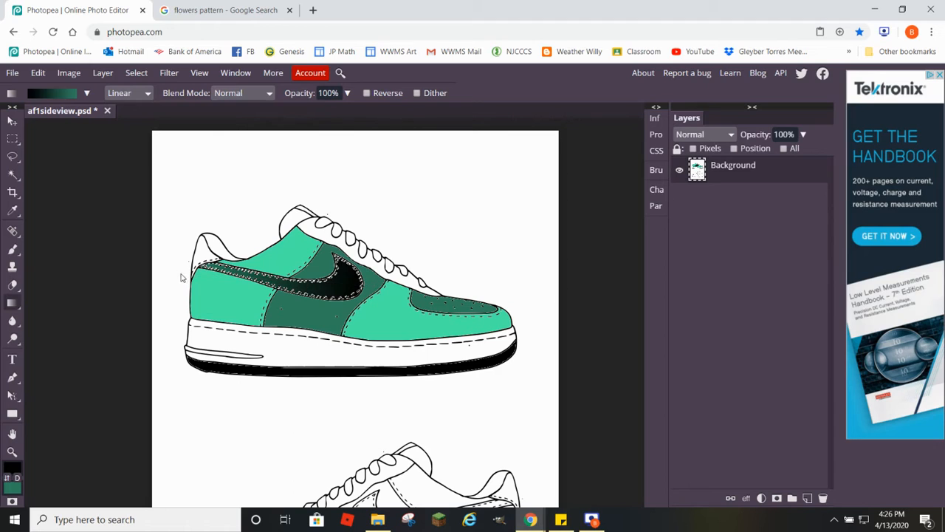
Select the narrow slot at the heel of the upper sneaker's midsole and fill it with a horizontal black-to-dark-green gradient.
{"action": "left_click", "coordinate": [13, 175]}
{"action": "left_click", "coordinate": [242, 359]}
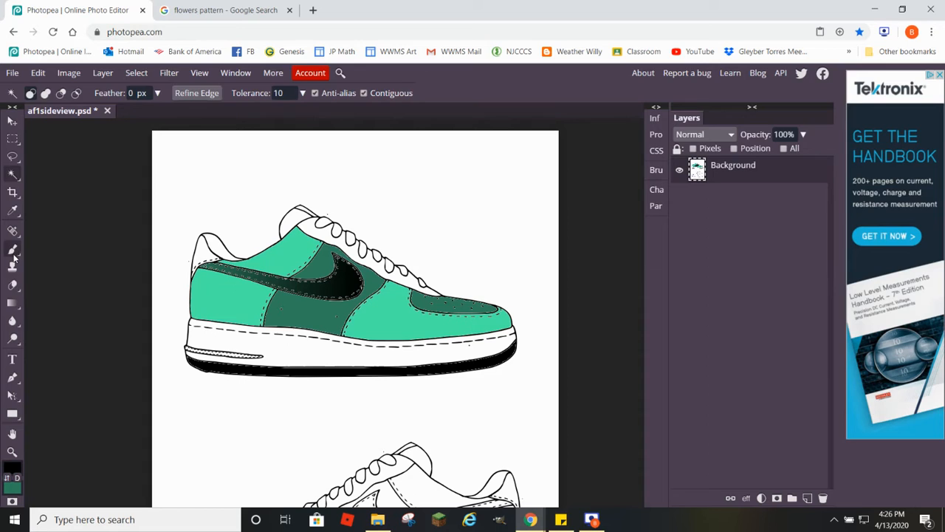
{"action": "left_click", "coordinate": [12, 303]}
{"action": "left_click_drag", "start_coordinate": [267, 357], "coordinate": [179, 351]}
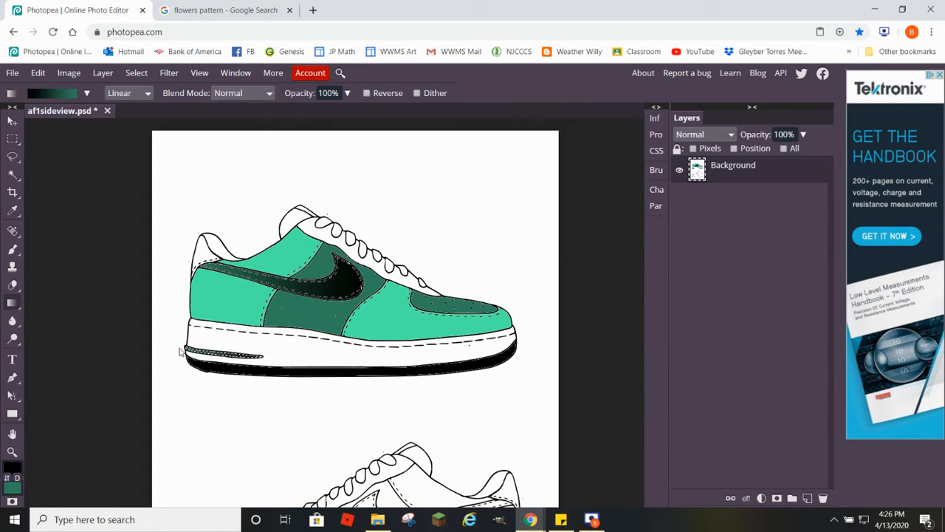
Select all the lace loops of the upper sneaker together with the Magic Wand, and activate the Paint Bucket Tool.
{"action": "left_click", "coordinate": [12, 174]}
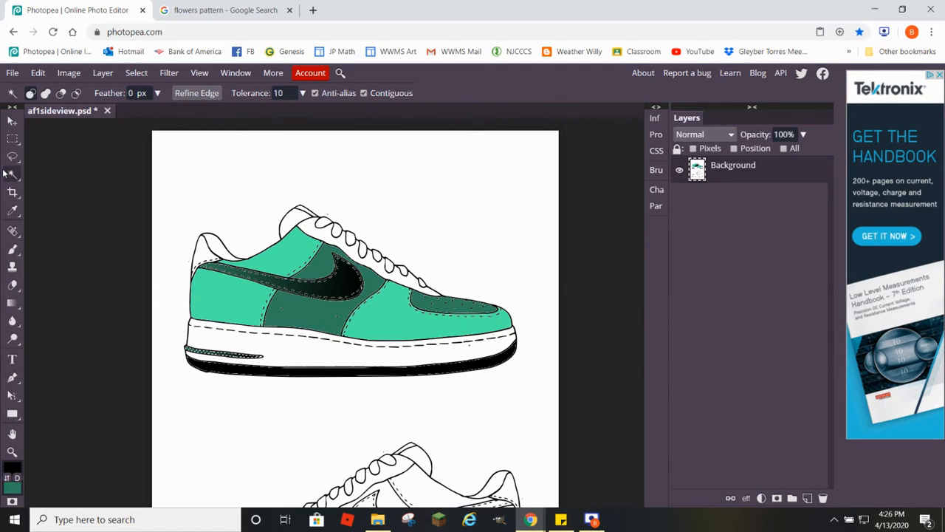
{"action": "left_click", "coordinate": [323, 221]}
{"action": "key", "text": "shift"}
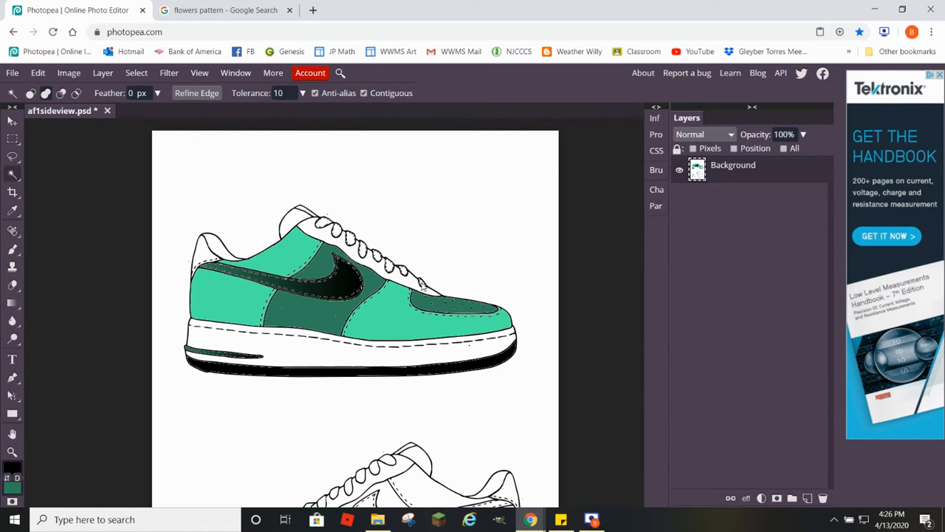
{"action": "left_click", "coordinate": [422, 284], "text": "shift"}
{"action": "right_click", "coordinate": [11, 303]}
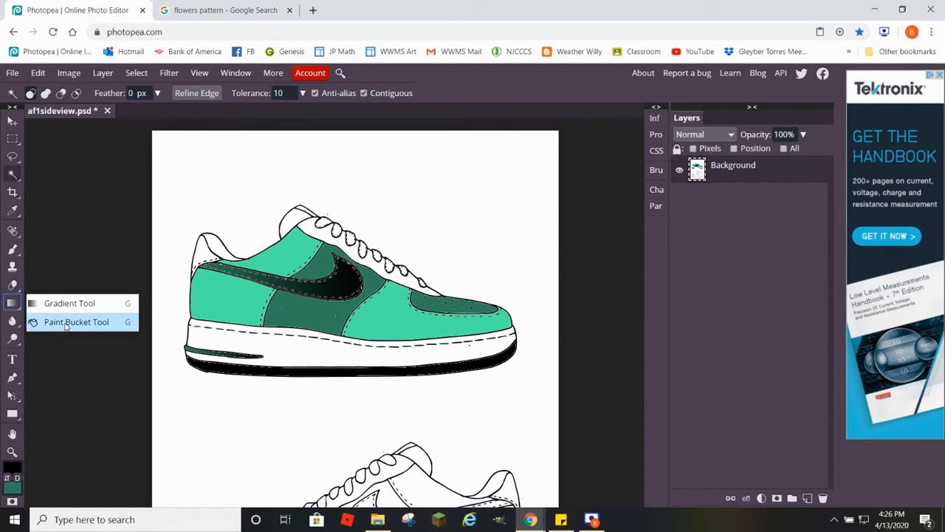
{"action": "left_click", "coordinate": [66, 322]}
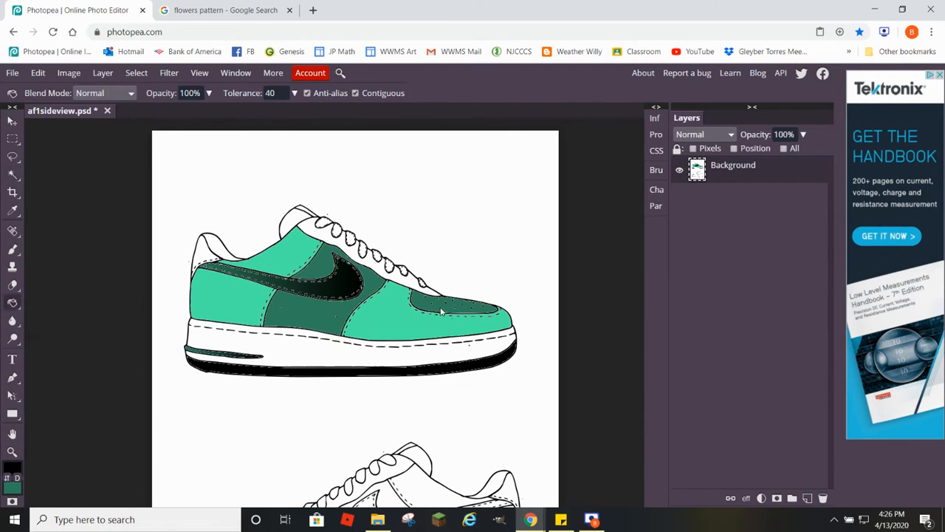
Set the Brush size to 233 px, paint over the selected lace loops in black, and clear the selection.
{"action": "left_click", "coordinate": [13, 250]}
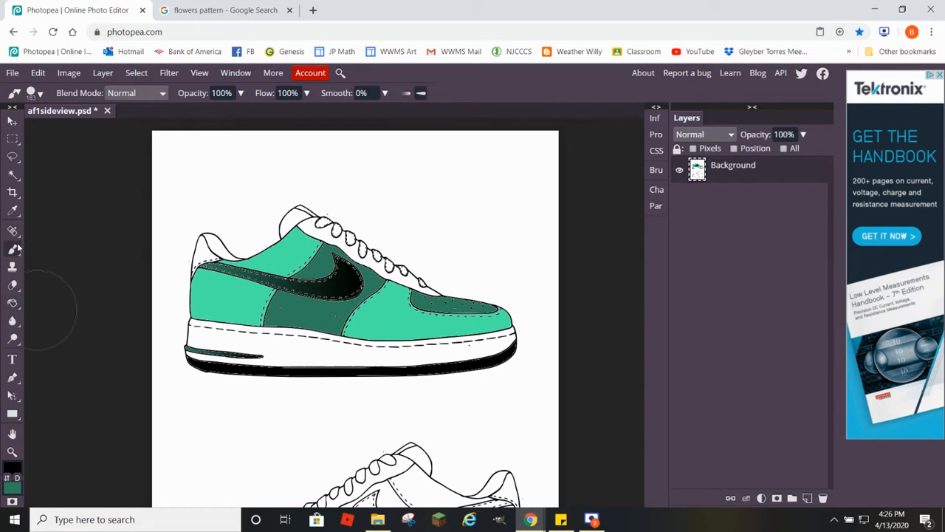
{"action": "left_click", "coordinate": [35, 94]}
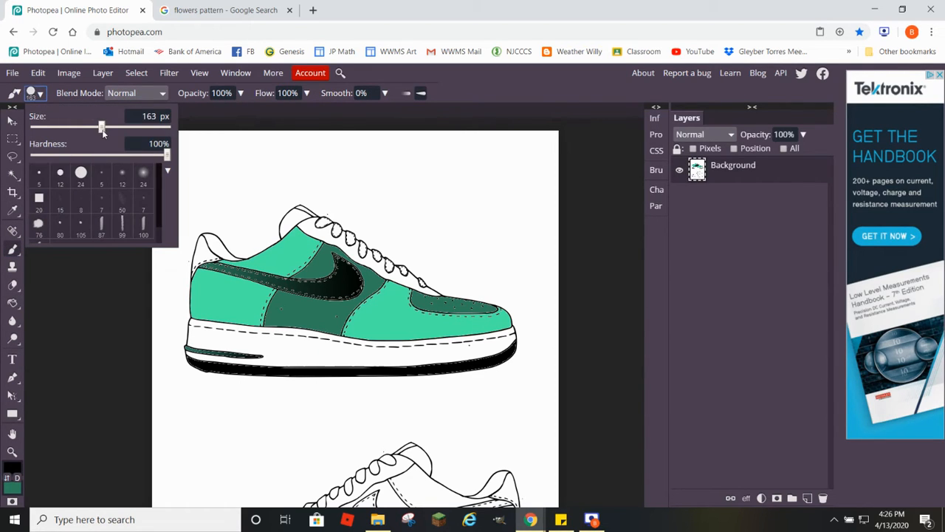
{"action": "mouse_move", "coordinate": [103, 131]}
{"action": "left_mouse_down"}
{"action": "mouse_move", "coordinate": [44, 130]}
{"action": "mouse_move", "coordinate": [112, 135]}
{"action": "left_mouse_up"}
{"action": "left_click", "coordinate": [294, 194]}
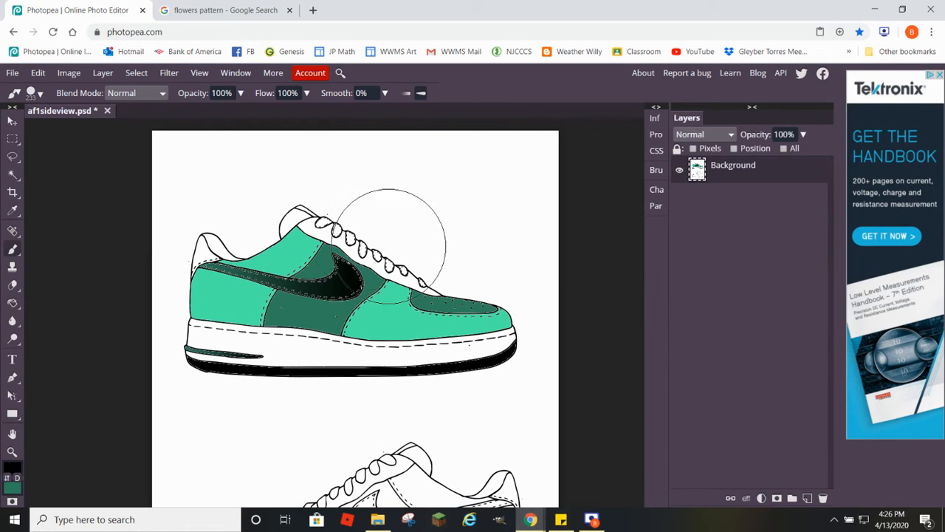
{"action": "left_click_drag", "start_coordinate": [458, 276], "coordinate": [230, 189]}
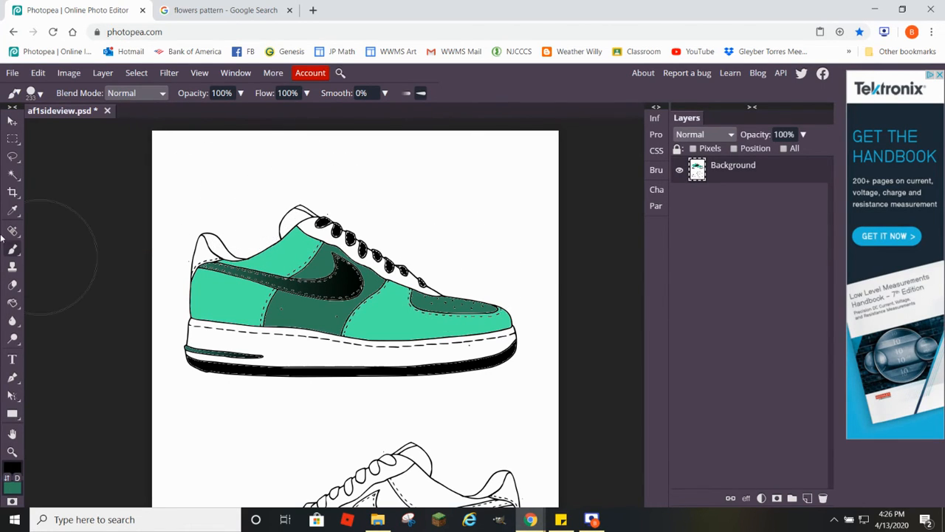
{"action": "left_click", "coordinate": [11, 138]}
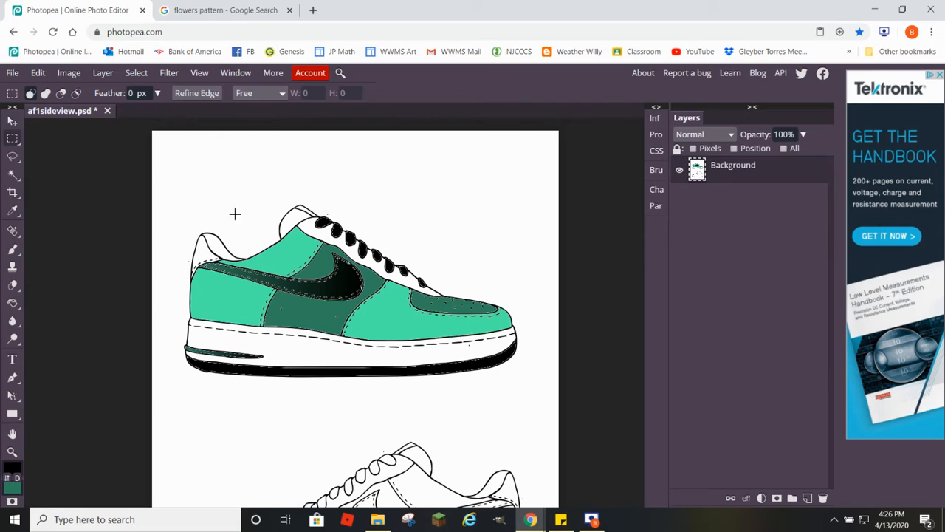
Set the background color to a muted olive green.
{"action": "left_click", "coordinate": [12, 174]}
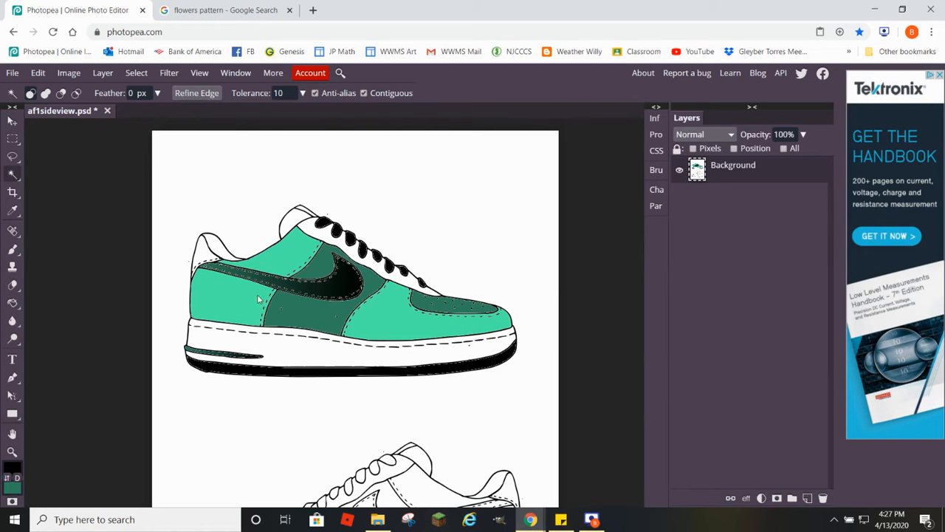
{"action": "left_click", "coordinate": [13, 486]}
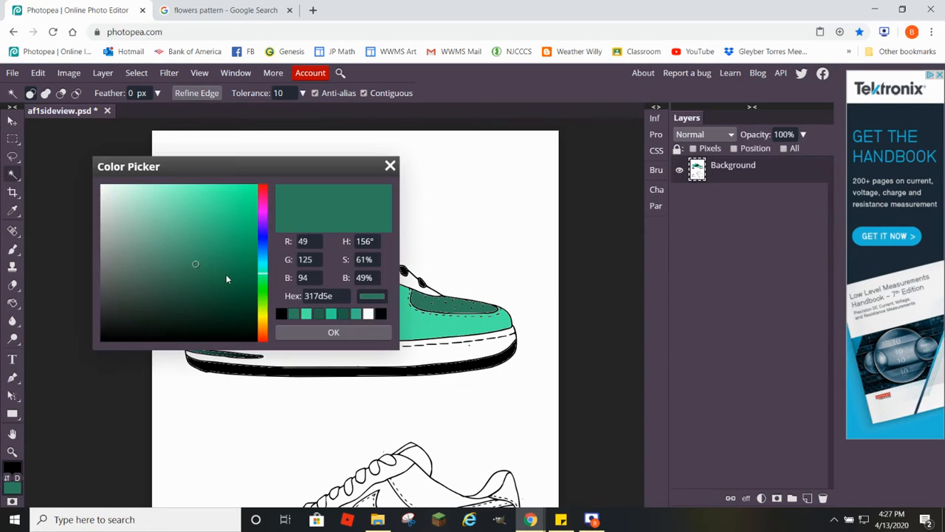
{"action": "left_click_drag", "start_coordinate": [226, 274], "coordinate": [223, 293]}
{"action": "left_click", "coordinate": [262, 309]}
{"action": "left_click", "coordinate": [145, 287]}
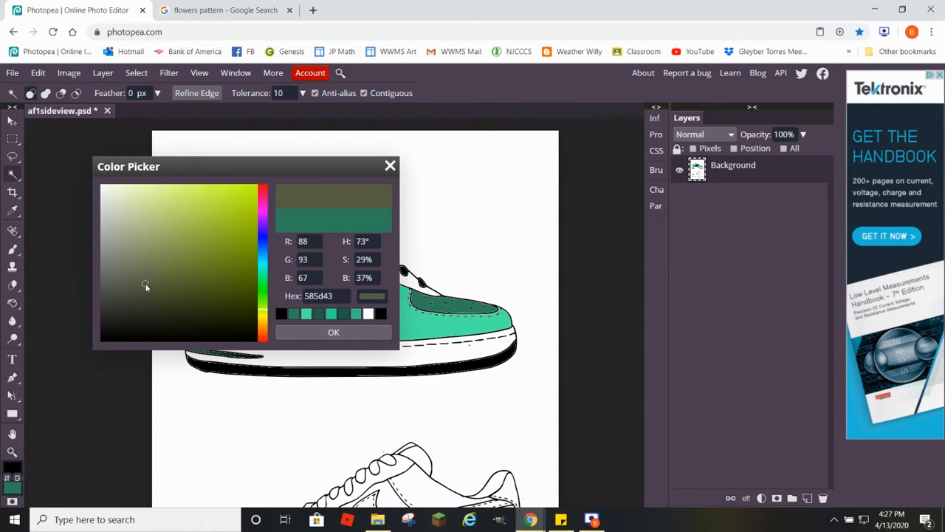
{"action": "left_click_drag", "start_coordinate": [146, 287], "coordinate": [175, 258]}
{"action": "left_click", "coordinate": [328, 333]}
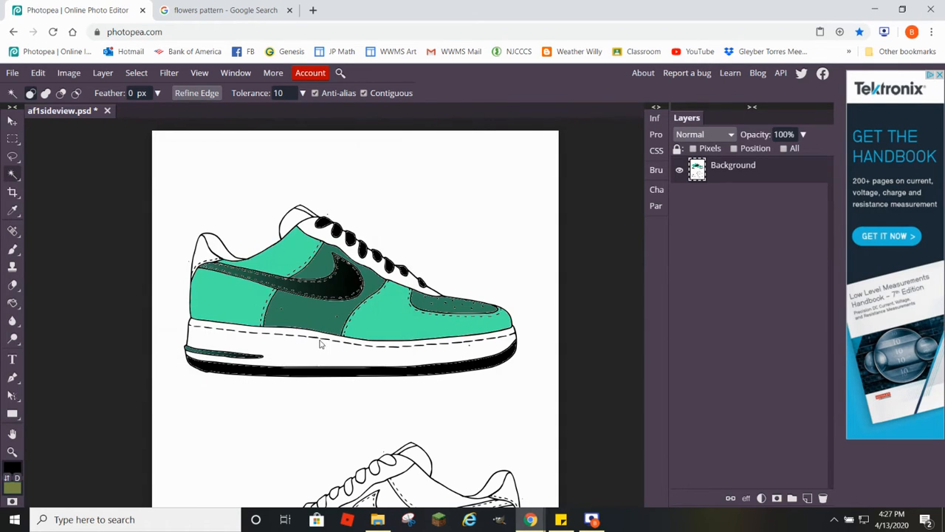
Set the foreground color to a bright red.
{"action": "left_click", "coordinate": [11, 468]}
{"action": "left_click_drag", "start_coordinate": [187, 303], "coordinate": [182, 280]}
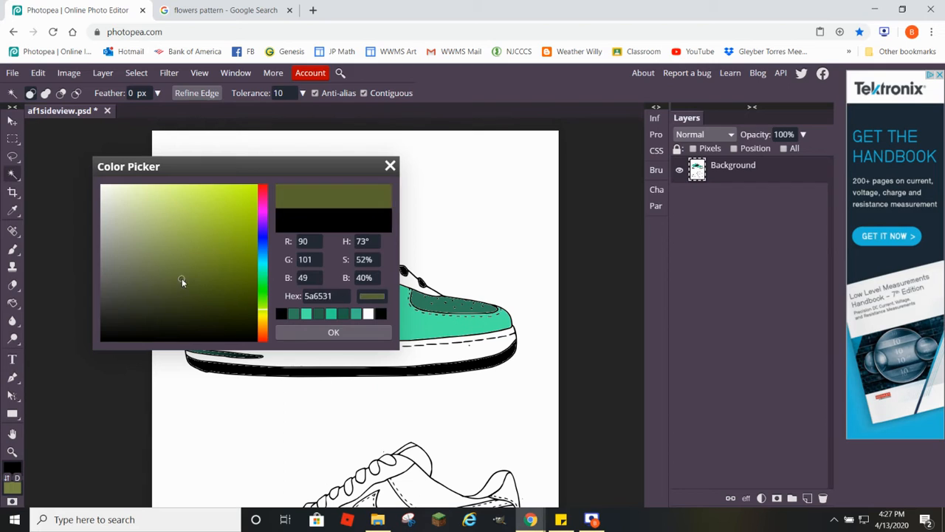
{"action": "left_click_drag", "start_coordinate": [260, 248], "coordinate": [262, 187]}
{"action": "left_click_drag", "start_coordinate": [211, 226], "coordinate": [252, 196]}
{"action": "left_click", "coordinate": [333, 331]}
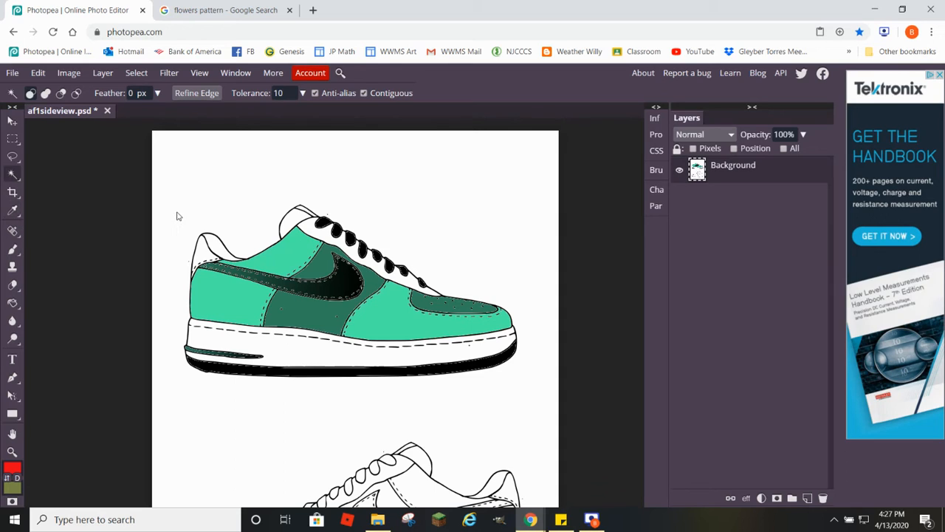
Sample colors with the Eyedropper from the upper sneaker's green panels, along the swoosh's gradient, and from the white midsole and black outsole.
{"action": "key", "text": "i"}
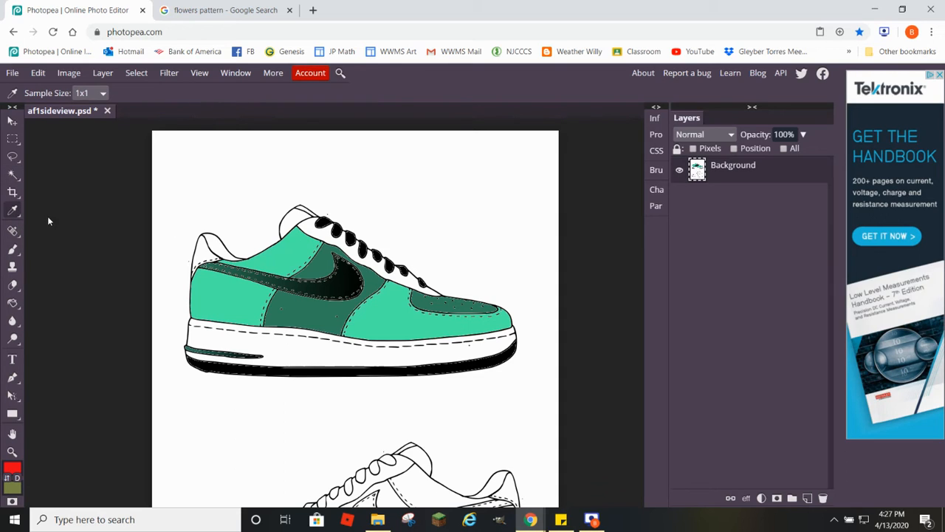
{"action": "left_click", "coordinate": [312, 315]}
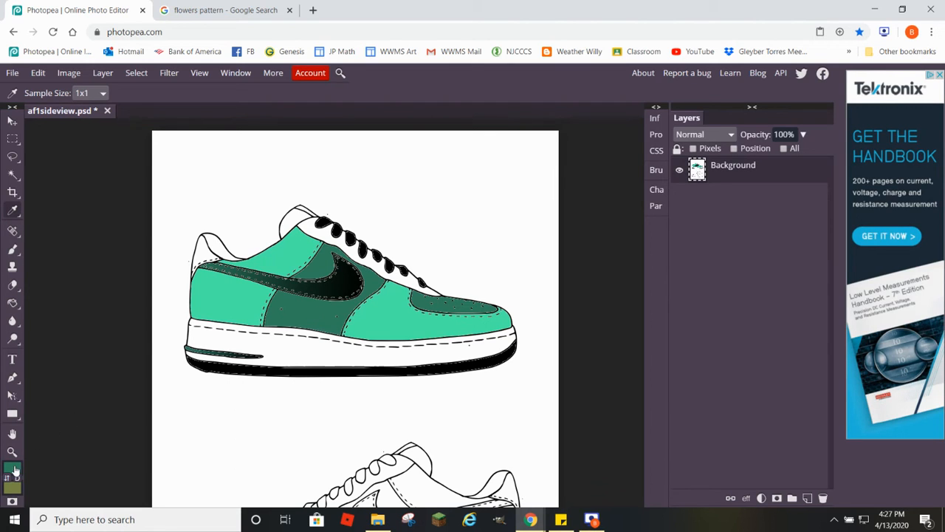
{"action": "left_click", "coordinate": [373, 318]}
{"action": "left_click", "coordinate": [336, 294]}
{"action": "left_click", "coordinate": [288, 287]}
{"action": "left_click", "coordinate": [271, 281]}
{"action": "left_click", "coordinate": [249, 278]}
{"action": "left_click", "coordinate": [220, 273]}
{"action": "left_click_drag", "start_coordinate": [223, 269], "coordinate": [254, 274]}
{"action": "left_click", "coordinate": [218, 311]}
{"action": "left_click", "coordinate": [298, 358]}
{"action": "left_click", "coordinate": [274, 374]}
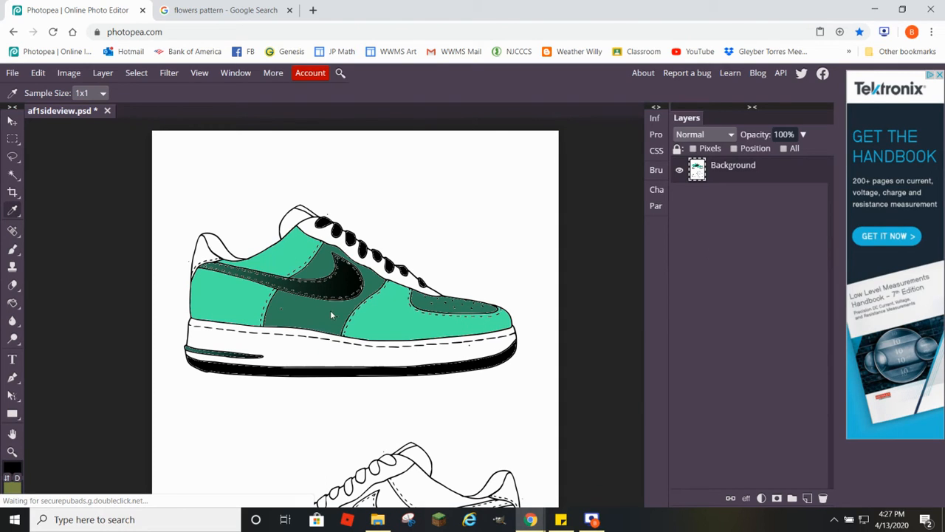
Sample the dark green of the middle side panel and fill the upper sneaker's inner heel collar with it.
{"action": "left_click", "coordinate": [305, 314]}
{"action": "left_click", "coordinate": [13, 174]}
{"action": "left_click", "coordinate": [217, 245]}
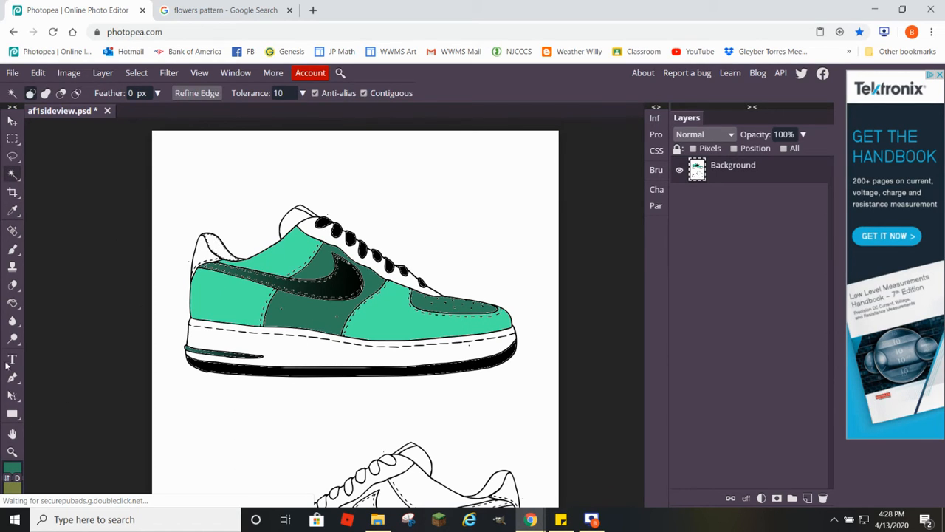
{"action": "left_click", "coordinate": [15, 303]}
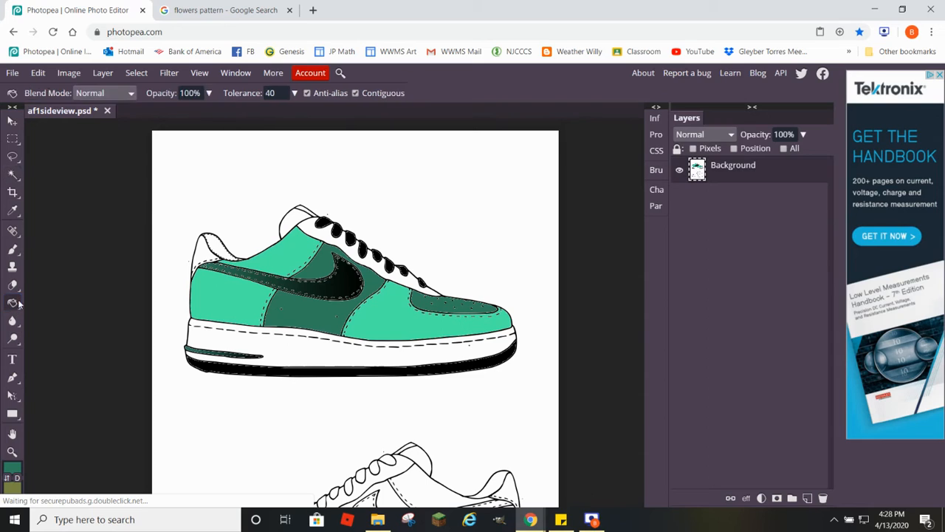
{"action": "left_click", "coordinate": [217, 249]}
Select the tip of the upper sneaker's tongue, fill it with light green sampled from the heel panel, and clear the selection.
{"action": "left_click", "coordinate": [11, 175]}
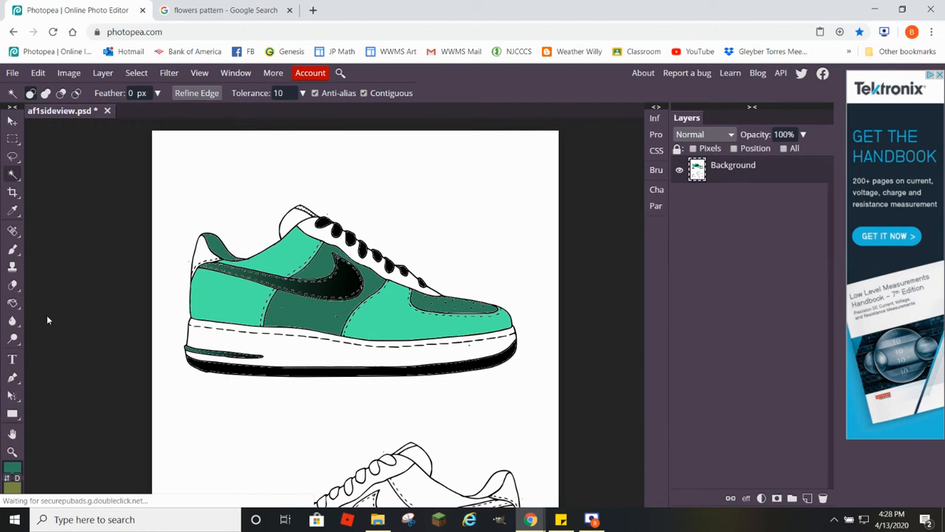
{"action": "left_click", "coordinate": [12, 209]}
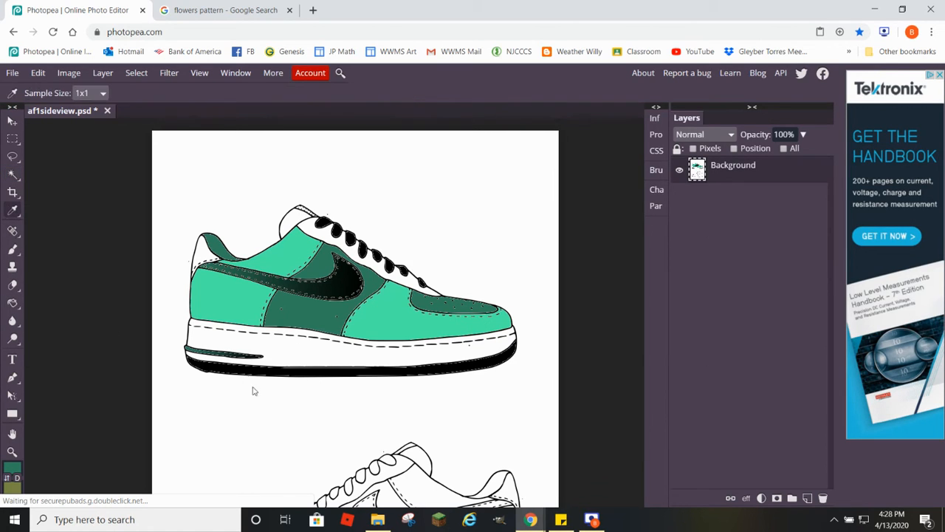
{"action": "left_click", "coordinate": [237, 303]}
{"action": "left_click", "coordinate": [11, 303]}
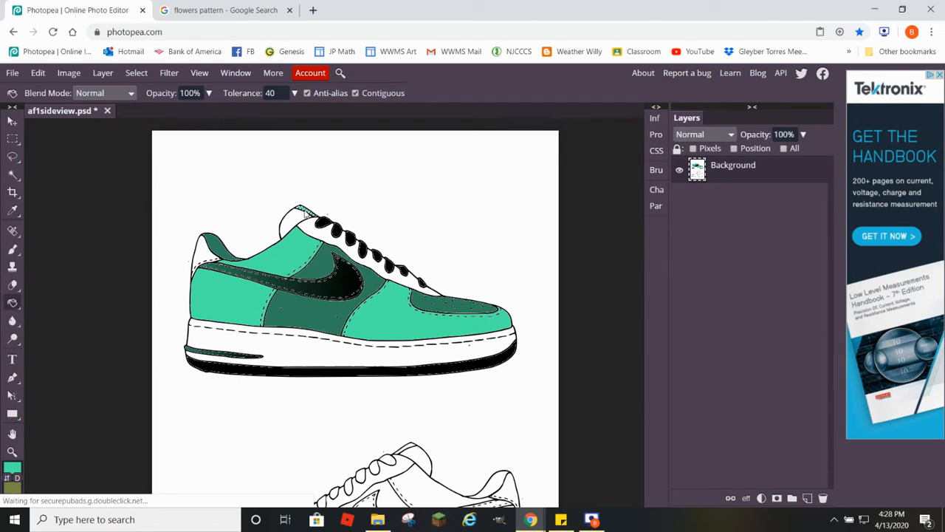
{"action": "key", "text": "m"}
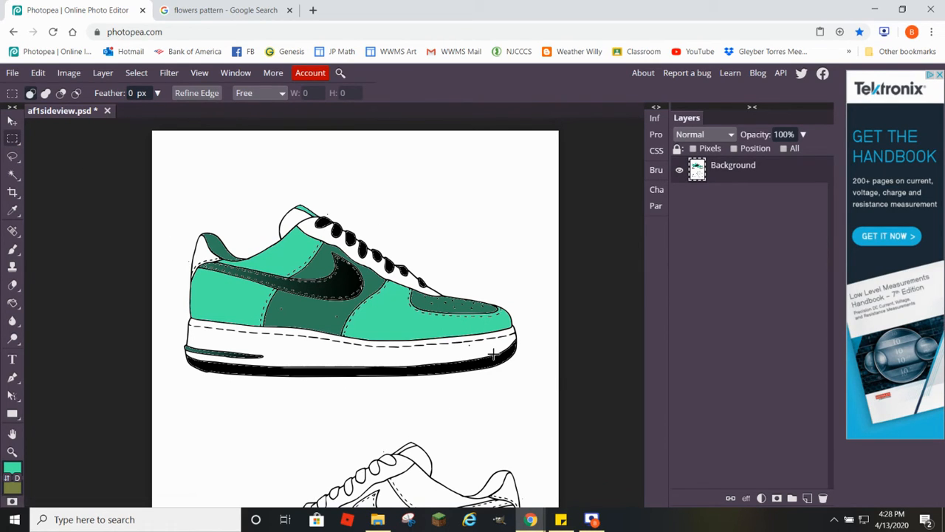
Compare the colored upper sneaker with the uncolored lower sneaker on the template.
{"action": "scroll", "coordinate": [499, 300], "scroll_direction": "down", "scroll_amount": 3}
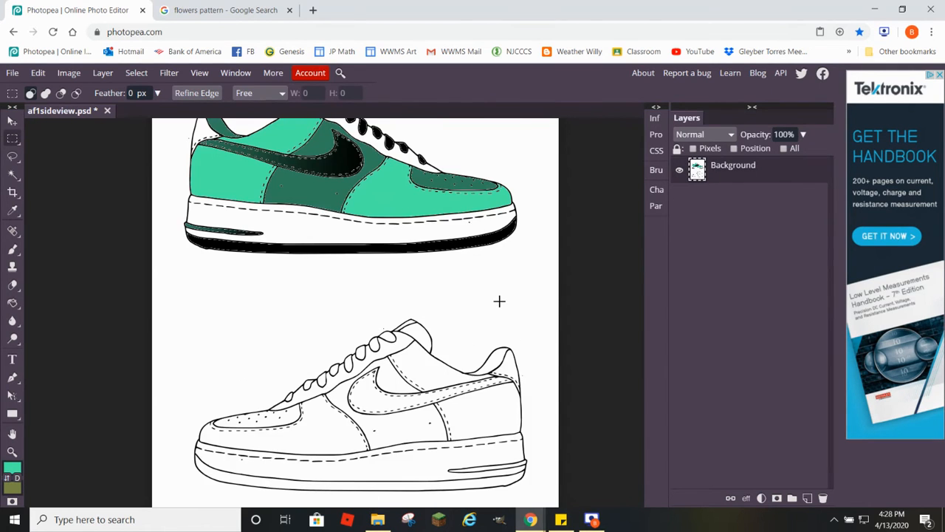
{"action": "scroll", "coordinate": [499, 300], "scroll_direction": "down", "scroll_amount": 3}
{"action": "scroll", "coordinate": [525, 303], "scroll_direction": "up", "scroll_amount": 6}
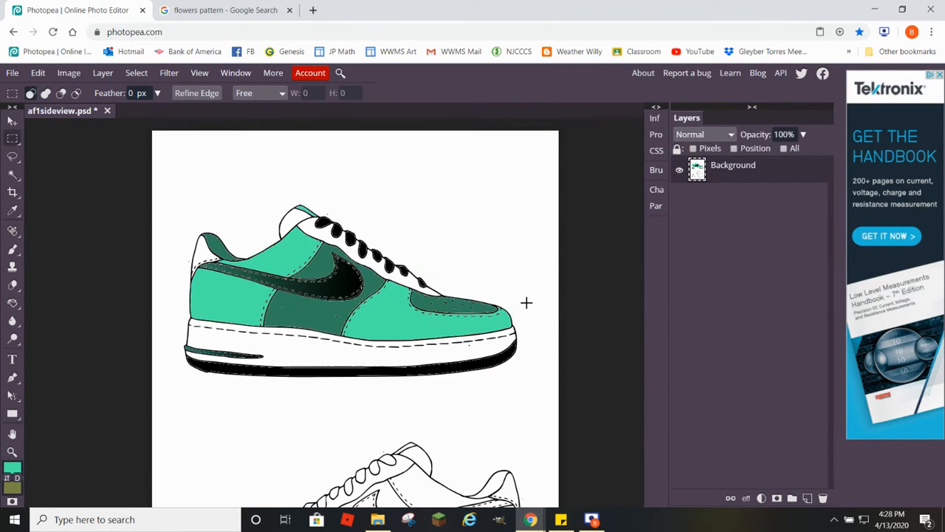
{"action": "scroll", "coordinate": [525, 303], "scroll_direction": "down", "scroll_amount": 5}
{"action": "scroll", "coordinate": [526, 303], "scroll_direction": "up", "scroll_amount": 5}
{"action": "scroll", "coordinate": [526, 303], "scroll_direction": "down", "scroll_amount": 5}
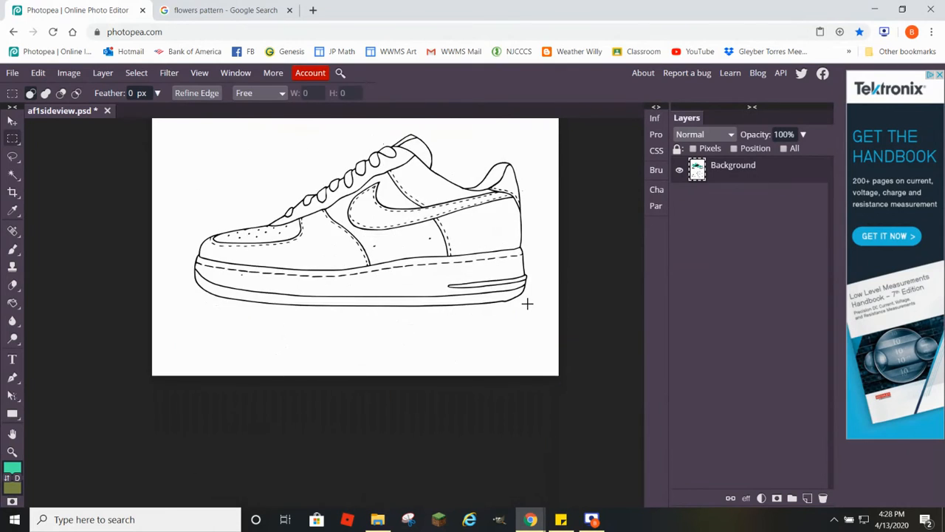
{"action": "scroll", "coordinate": [528, 303], "scroll_direction": "up", "scroll_amount": 5}
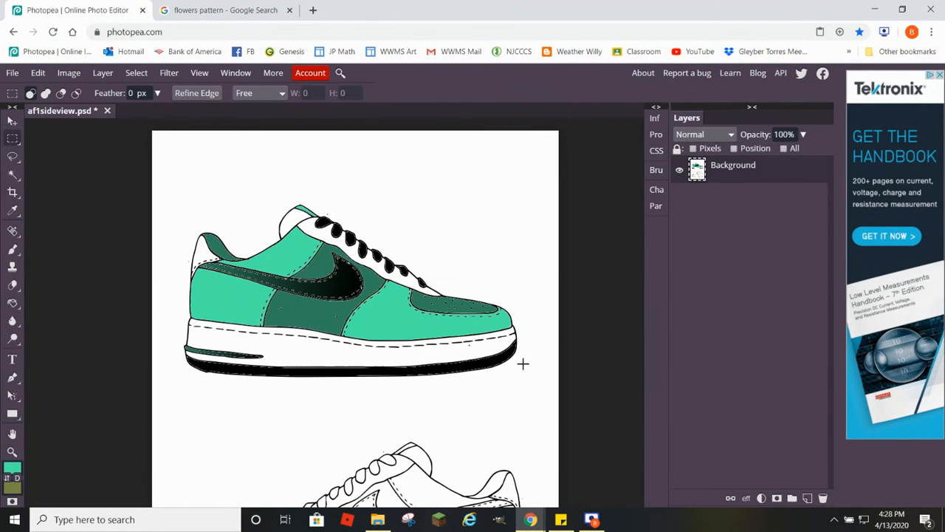
{"action": "scroll", "coordinate": [524, 358], "scroll_direction": "down", "scroll_amount": 5}
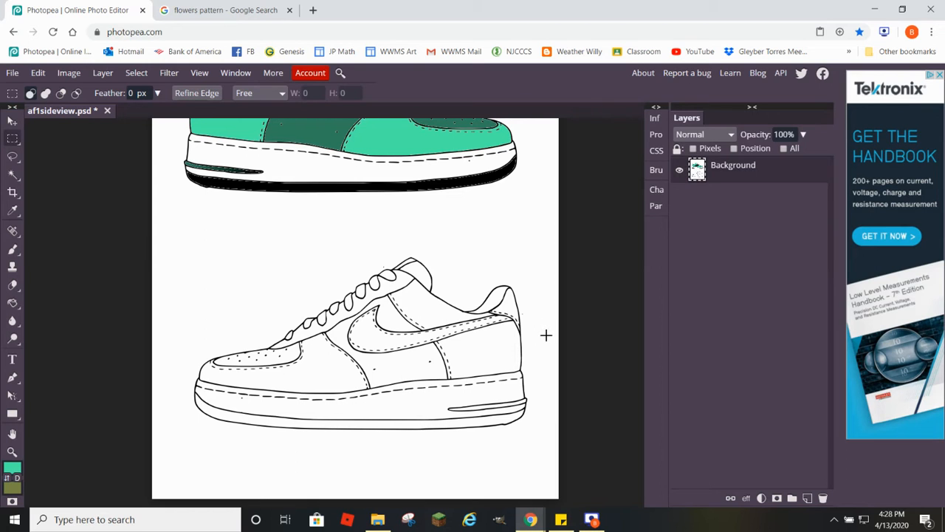
{"action": "scroll", "coordinate": [544, 334], "scroll_direction": "up", "scroll_amount": 5}
{"action": "scroll", "coordinate": [545, 339], "scroll_direction": "down", "scroll_amount": 5}
{"action": "scroll", "coordinate": [544, 338], "scroll_direction": "up", "scroll_amount": 3}
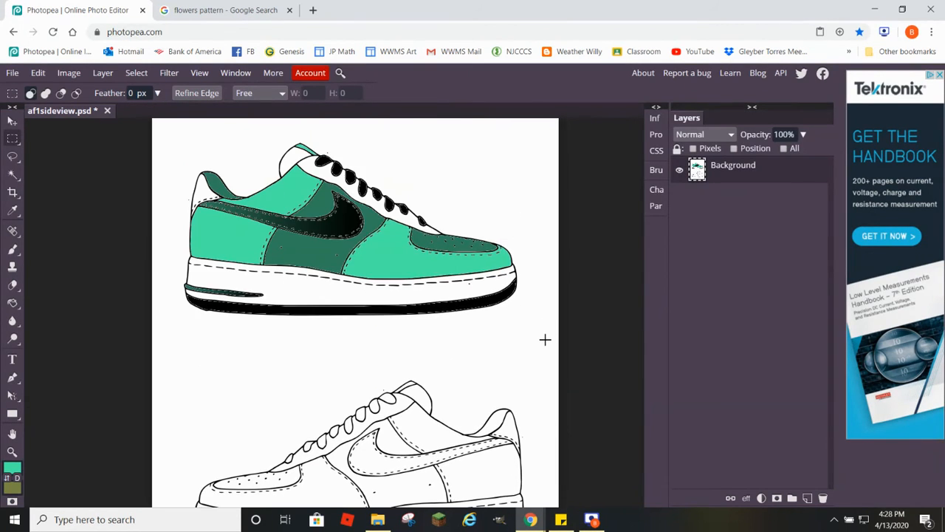
{"action": "scroll", "coordinate": [544, 338], "scroll_direction": "down", "scroll_amount": 3}
{"action": "scroll", "coordinate": [537, 342], "scroll_direction": "down", "scroll_amount": 3}
{"action": "scroll", "coordinate": [537, 343], "scroll_direction": "up", "scroll_amount": 2}
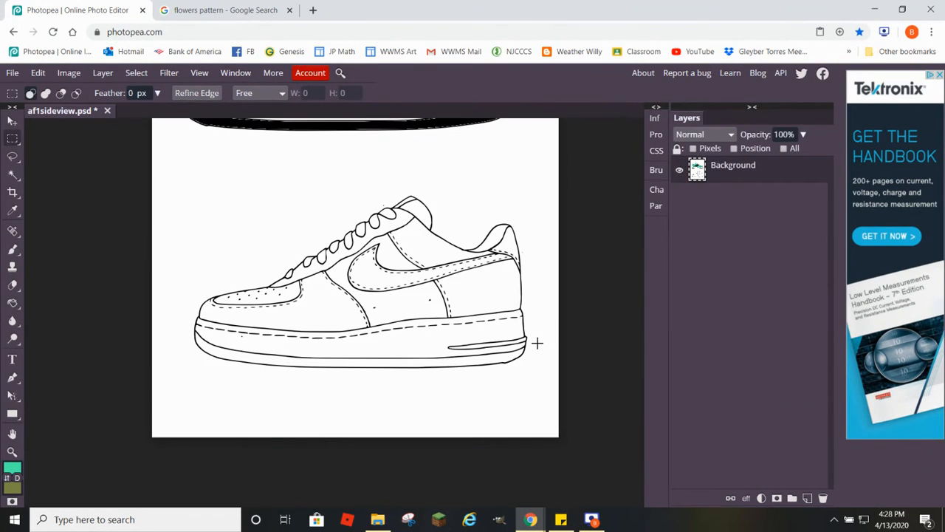
Switch to the sticky note checklist and strike through the Gradient item.
{"action": "left_click", "coordinate": [560, 519]}
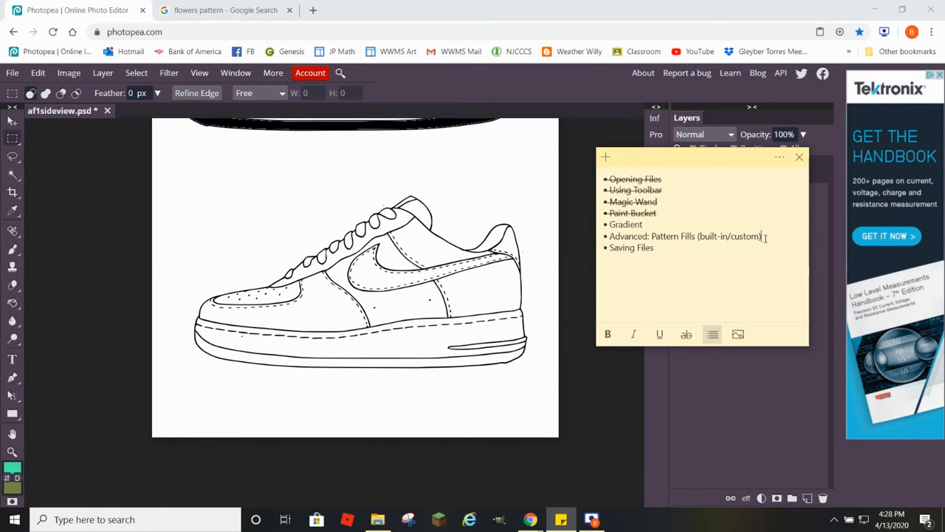
{"action": "left_click_drag", "start_coordinate": [765, 237], "coordinate": [591, 224]}
{"action": "left_click", "coordinate": [670, 235]}
{"action": "left_click", "coordinate": [686, 334]}
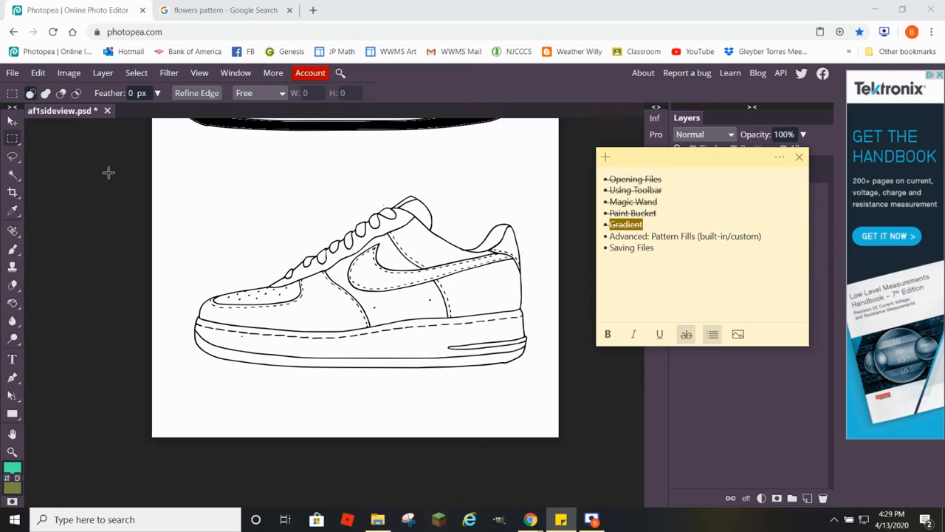
Try the Magic Wand on the lower sneaker's swoosh and midsole, and clear the selection.
{"action": "left_click", "coordinate": [14, 178]}
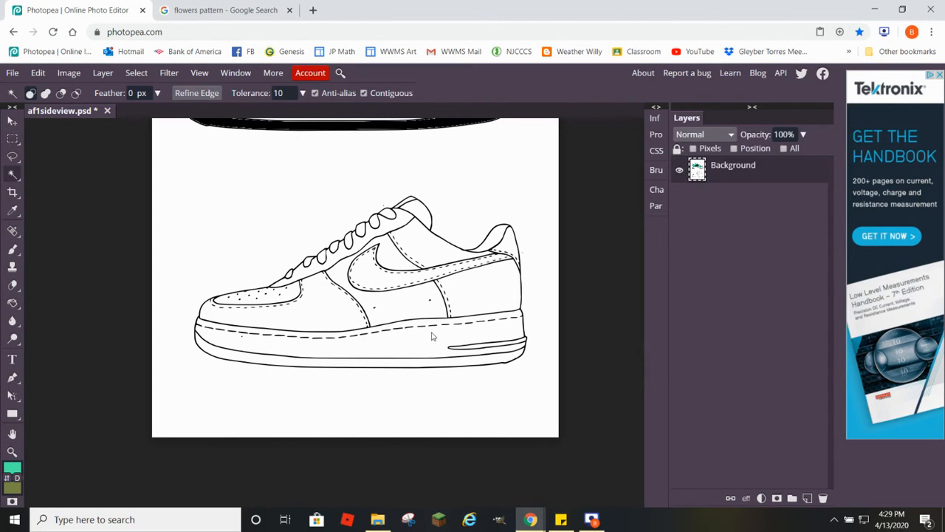
{"action": "left_click", "coordinate": [367, 277]}
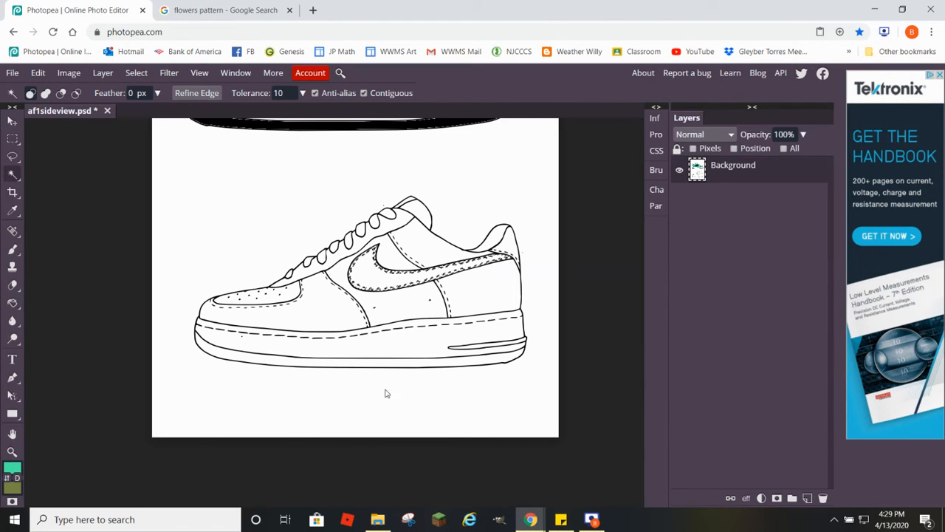
{"action": "left_click", "coordinate": [395, 342]}
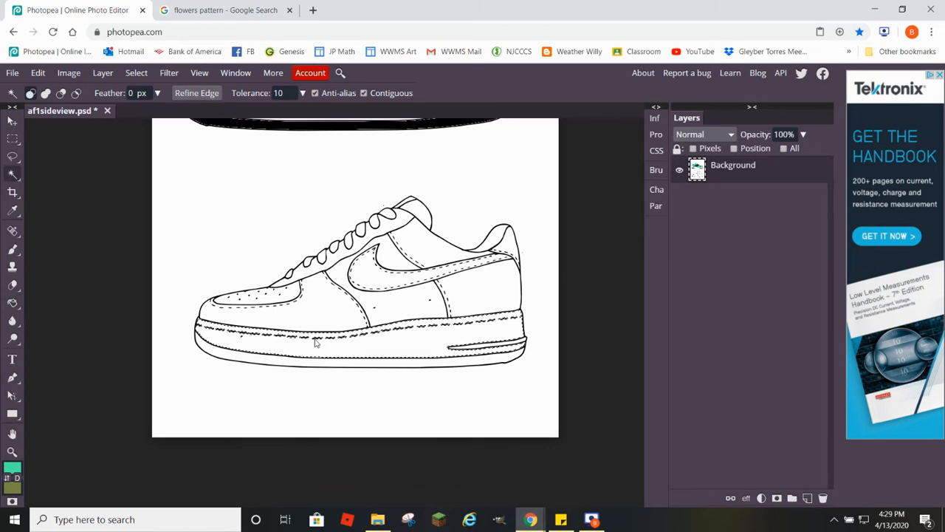
{"action": "key", "text": "ctrl+d"}
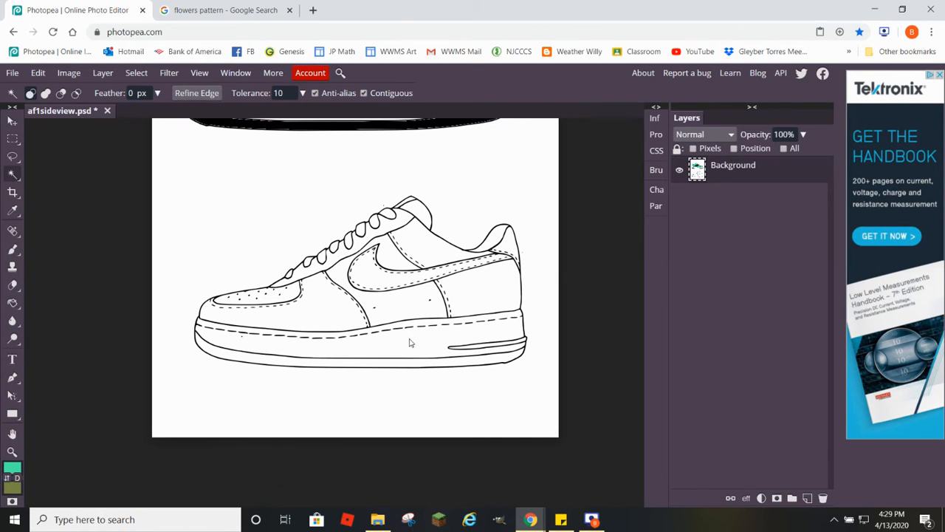
Select the lower sneaker's midsole and add a Pattern Fill layer to it.
{"action": "left_click", "coordinate": [404, 344]}
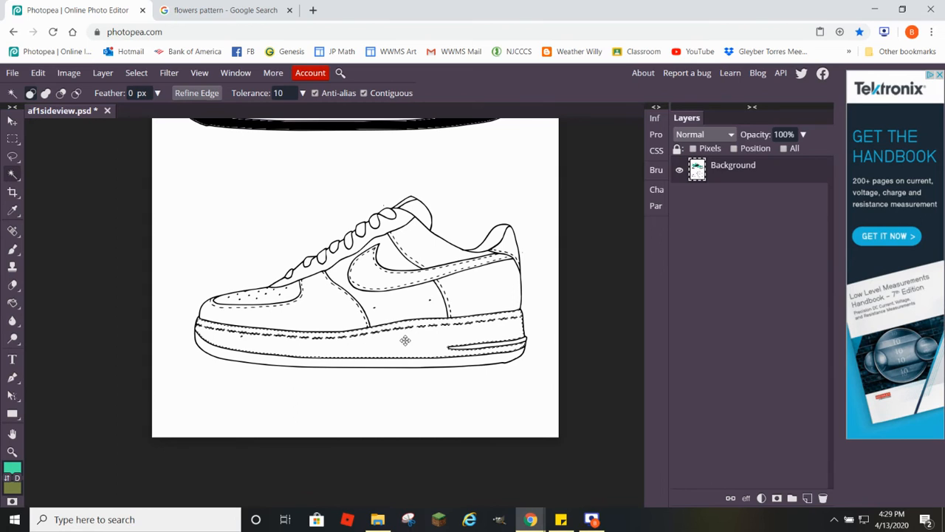
{"action": "left_click", "coordinate": [102, 74]}
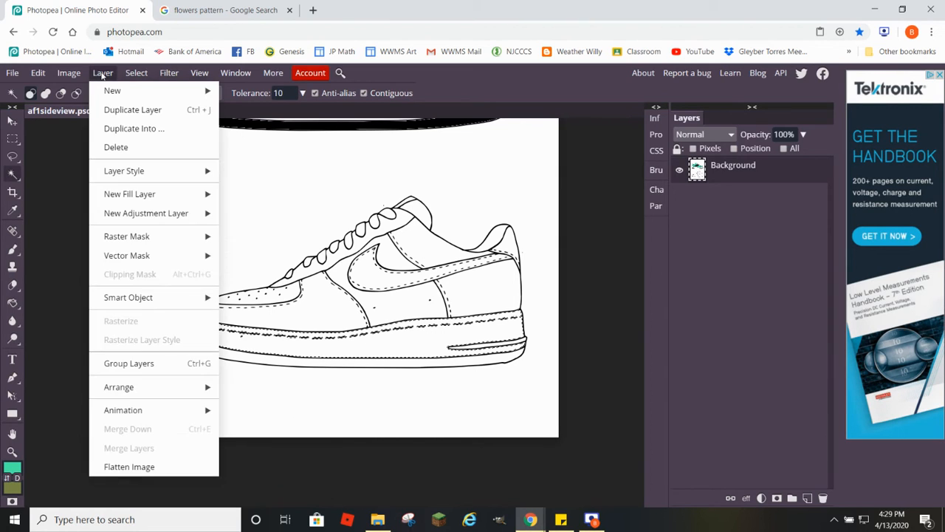
{"action": "mouse_move", "coordinate": [137, 198]}
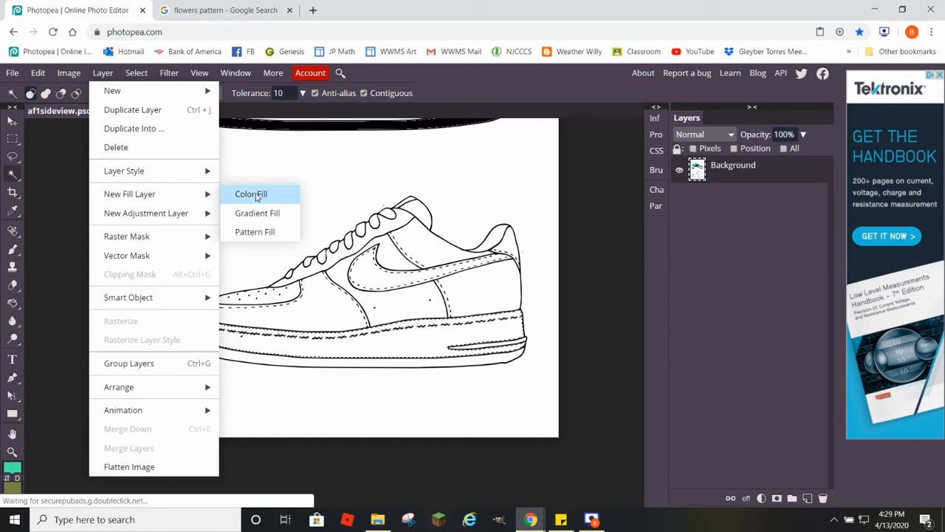
{"action": "left_click", "coordinate": [255, 232]}
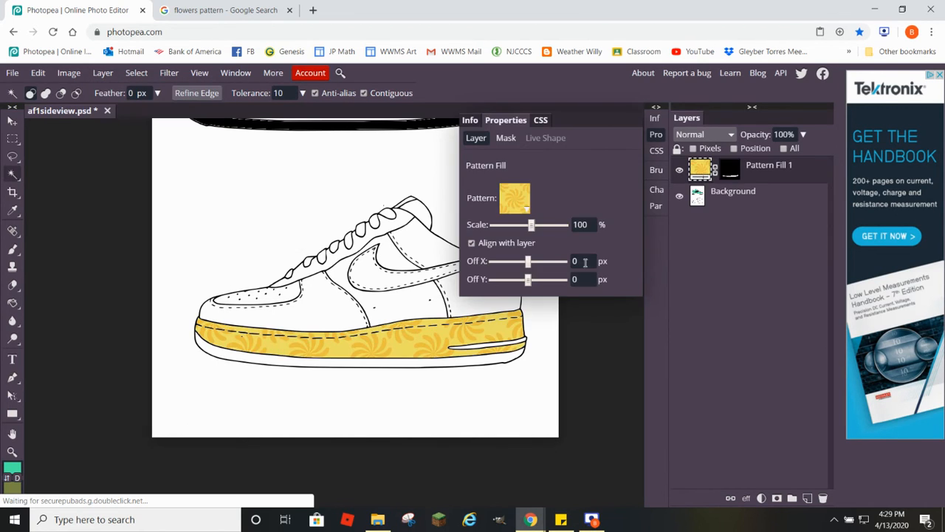
Try several built-in patterns on the midsole fill and set it to the black hexagon pattern.
{"action": "left_click", "coordinate": [520, 207]}
{"action": "left_click", "coordinate": [531, 232]}
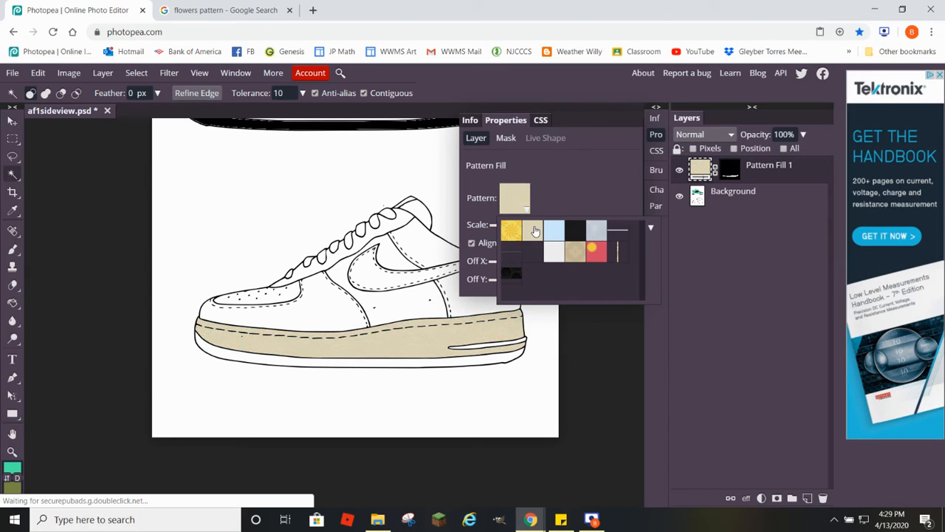
{"action": "left_click", "coordinate": [554, 232]}
{"action": "left_click", "coordinate": [575, 234]}
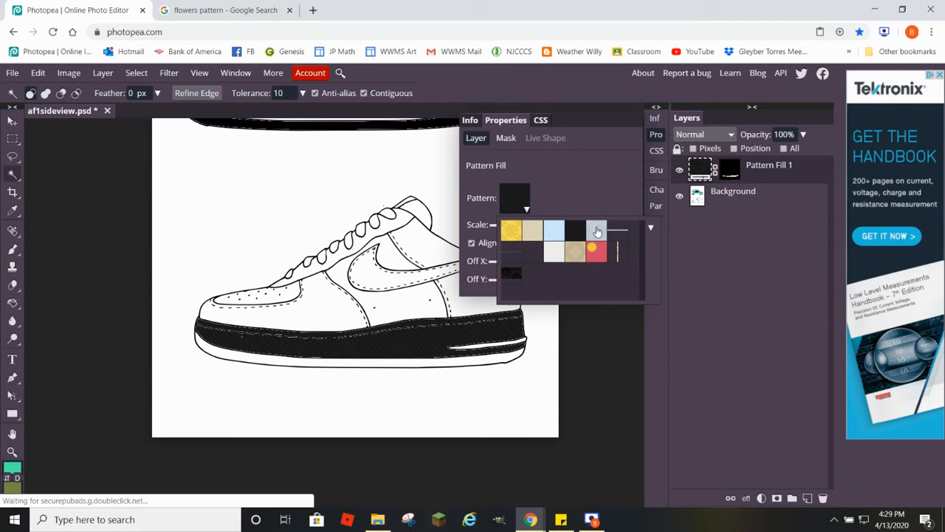
{"action": "left_click", "coordinate": [597, 232]}
{"action": "left_click", "coordinate": [593, 255]}
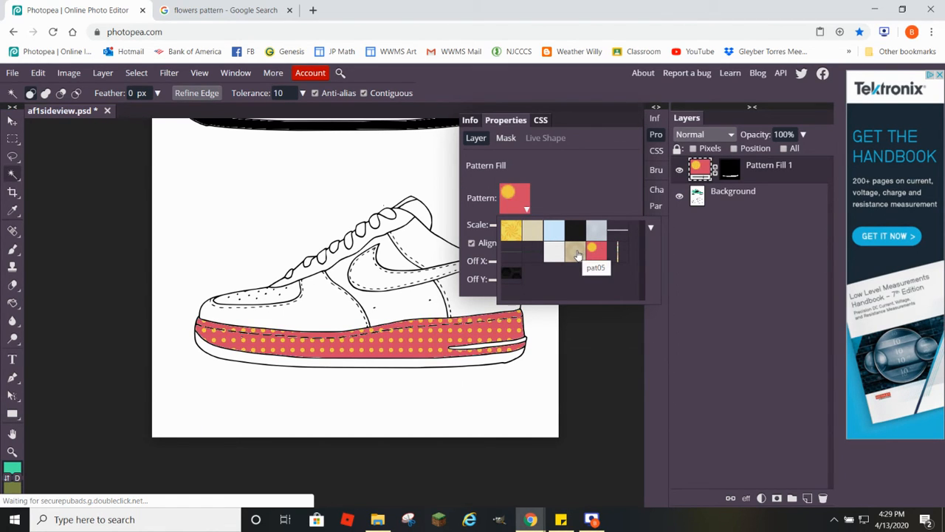
{"action": "left_click", "coordinate": [575, 252]}
{"action": "left_click", "coordinate": [555, 253]}
{"action": "left_click", "coordinate": [516, 259]}
{"action": "left_click", "coordinate": [529, 257]}
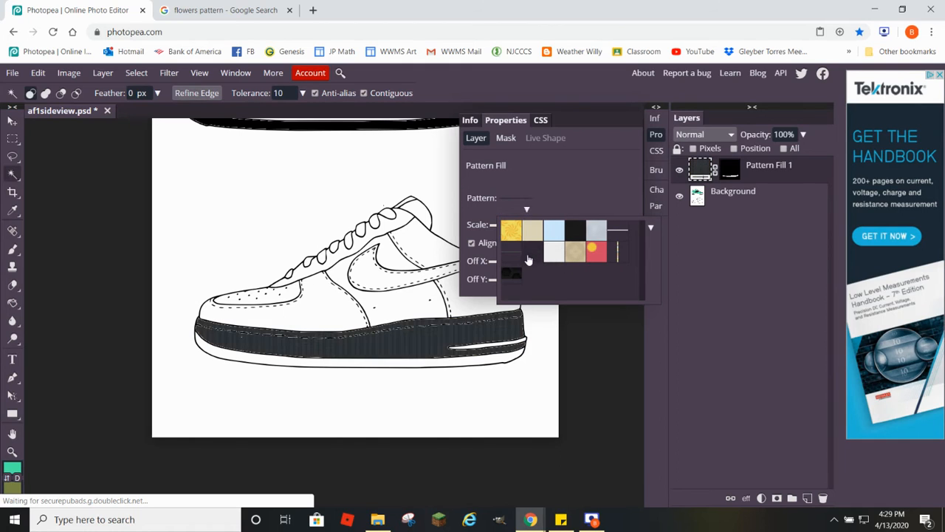
{"action": "left_click", "coordinate": [513, 273]}
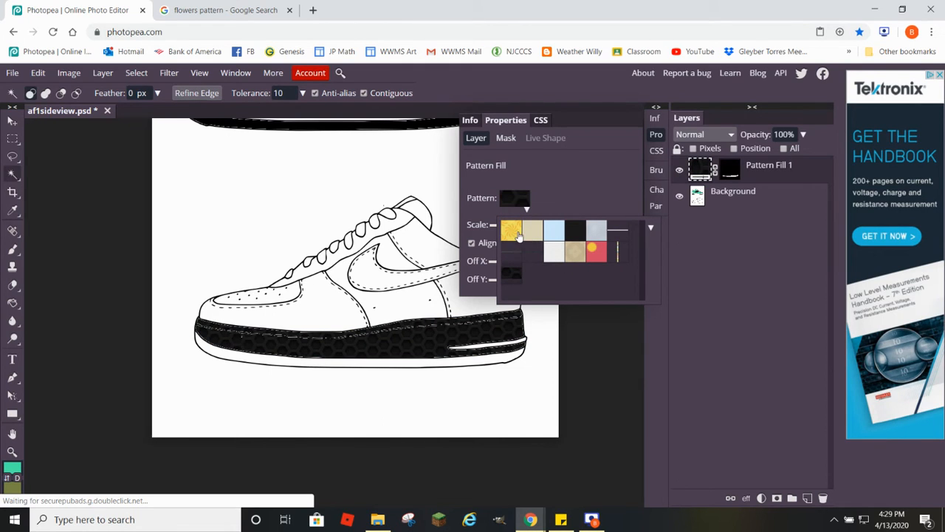
{"action": "left_click", "coordinate": [517, 235]}
{"action": "left_click", "coordinate": [533, 230]}
{"action": "left_click", "coordinate": [513, 273]}
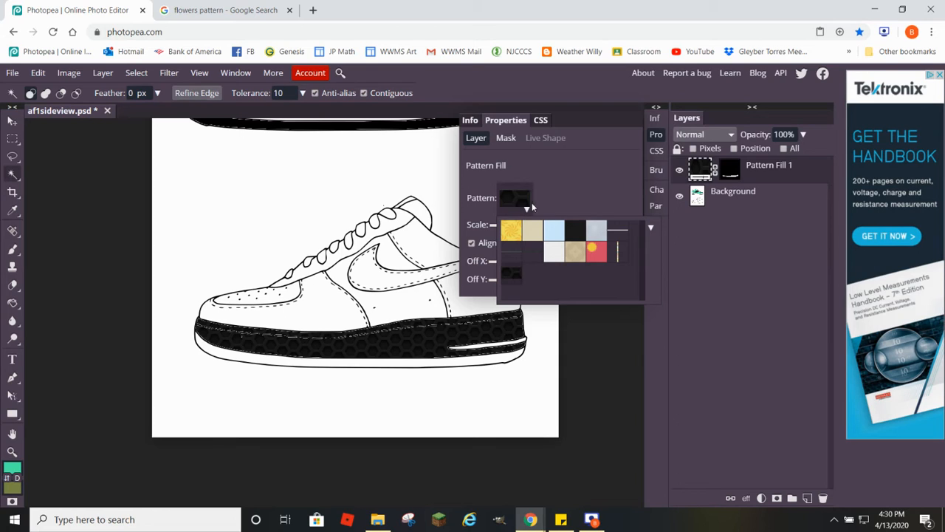
{"action": "left_click", "coordinate": [655, 138]}
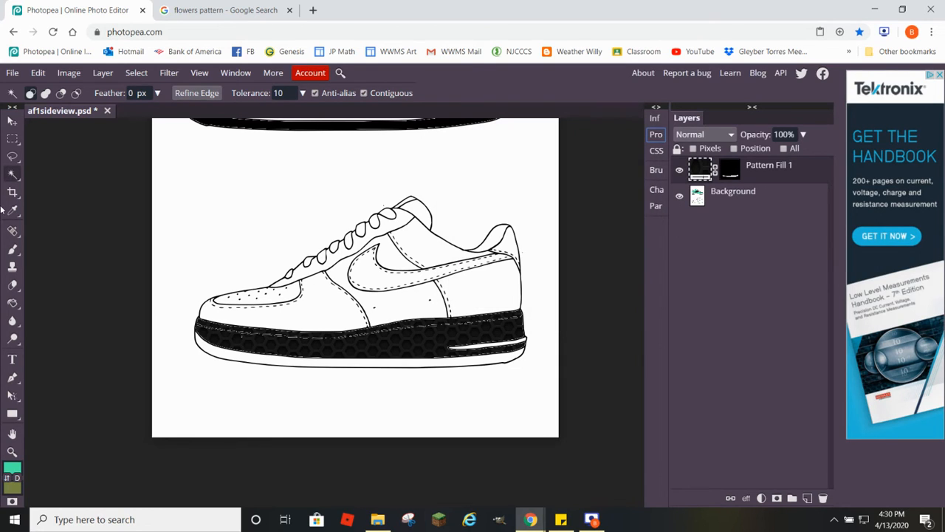
Make the Background layer active and clear the stray selection around the midsole.
{"action": "left_click", "coordinate": [377, 277]}
{"action": "left_click", "coordinate": [771, 190]}
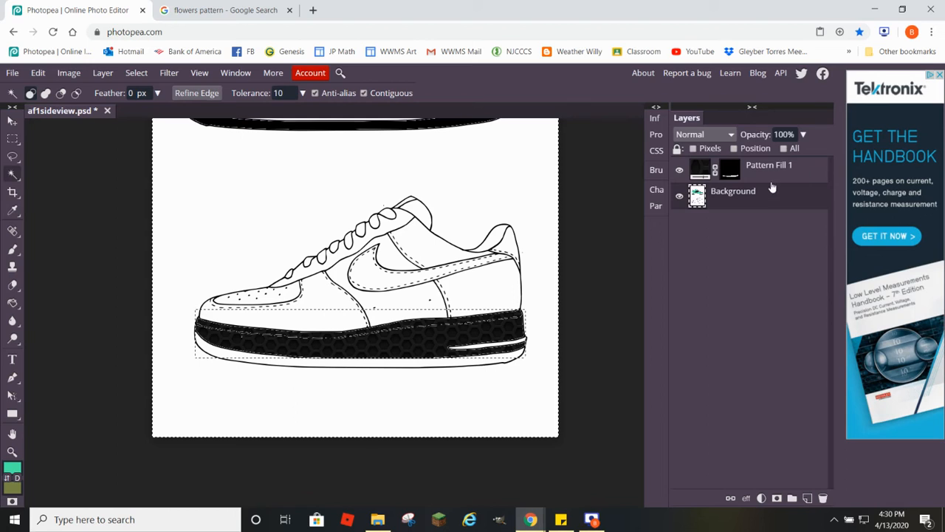
{"action": "left_click", "coordinate": [776, 167]}
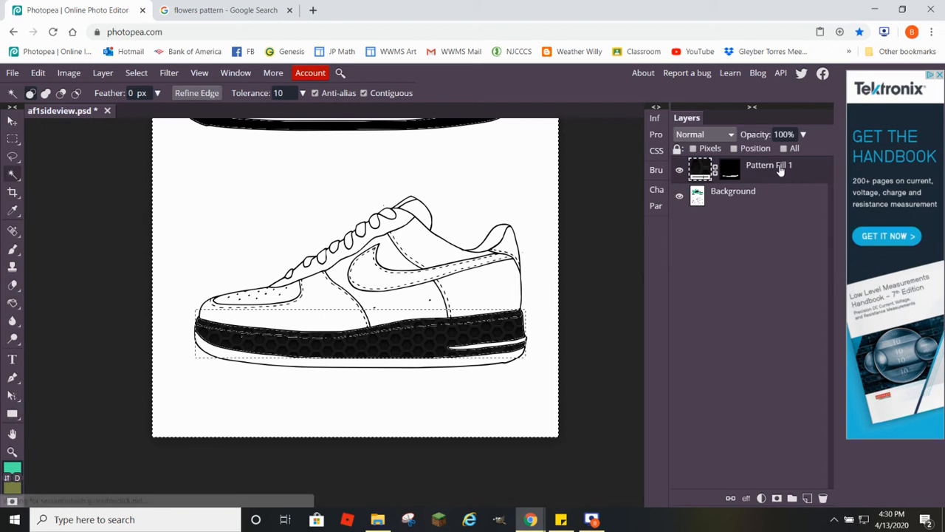
{"action": "left_click", "coordinate": [765, 201]}
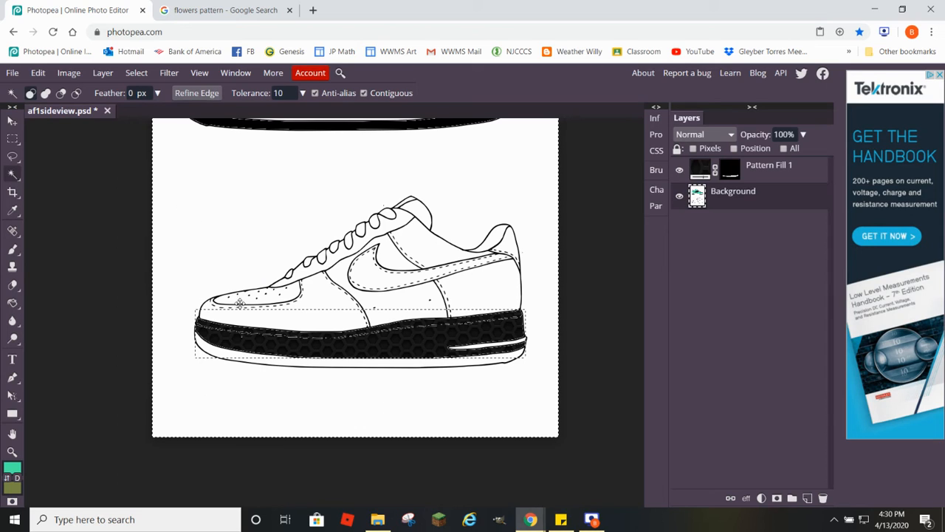
{"action": "left_click", "coordinate": [135, 73]}
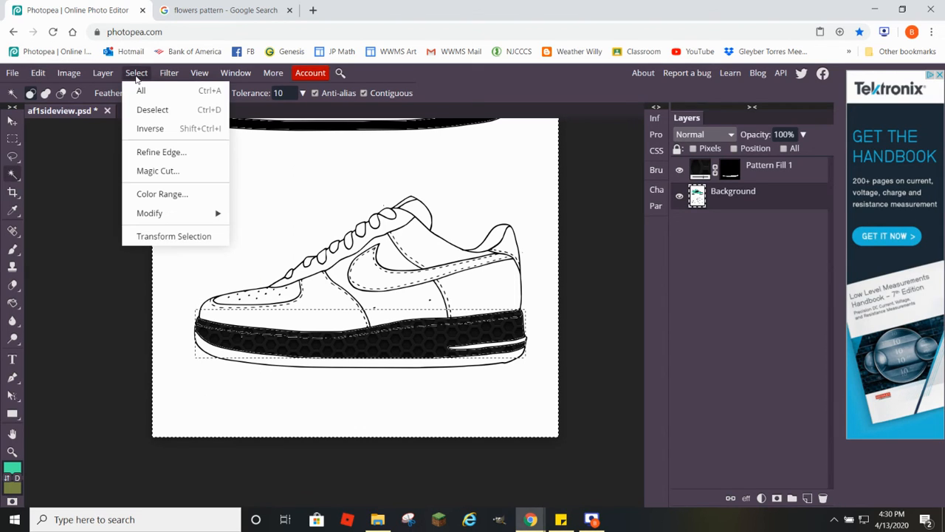
{"action": "left_click", "coordinate": [176, 112]}
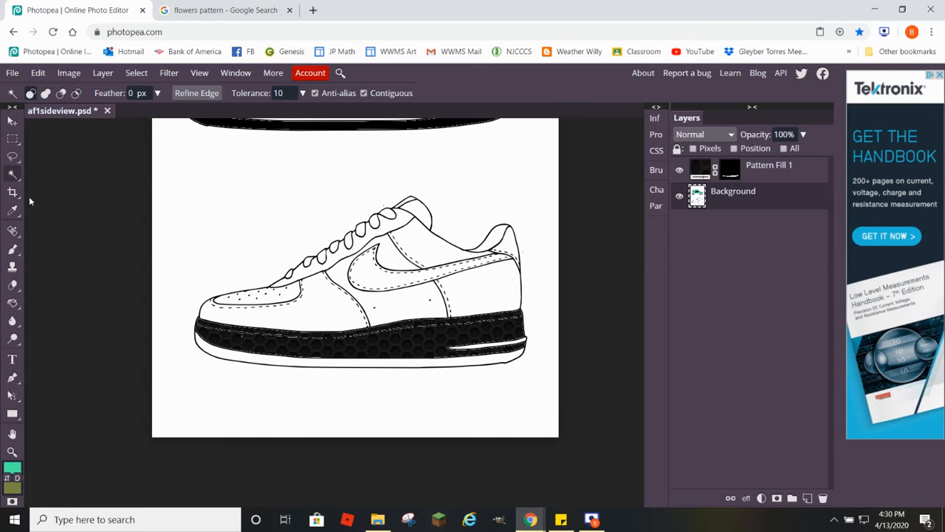
Select the lower sneaker's swoosh and add a Pattern Fill layer with the black hexagon pattern.
{"action": "left_click", "coordinate": [396, 280]}
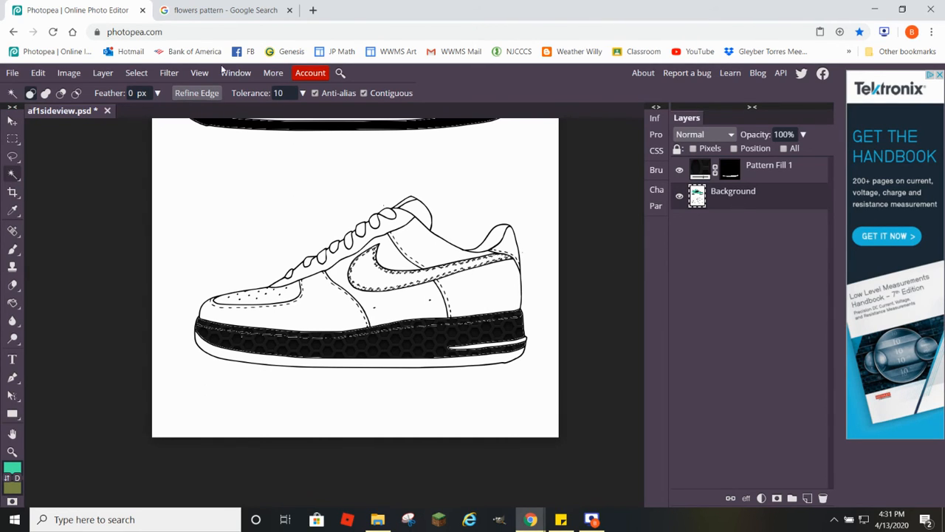
{"action": "left_click", "coordinate": [103, 73]}
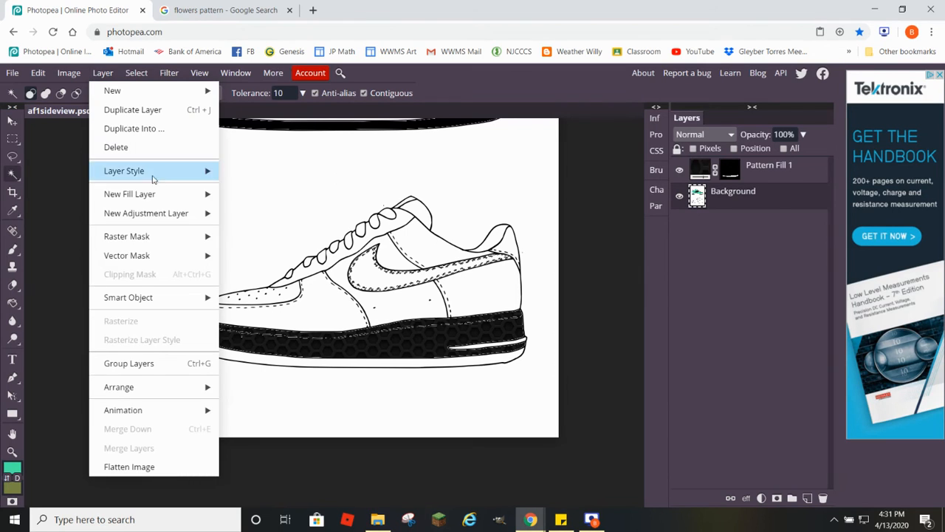
{"action": "mouse_move", "coordinate": [156, 196]}
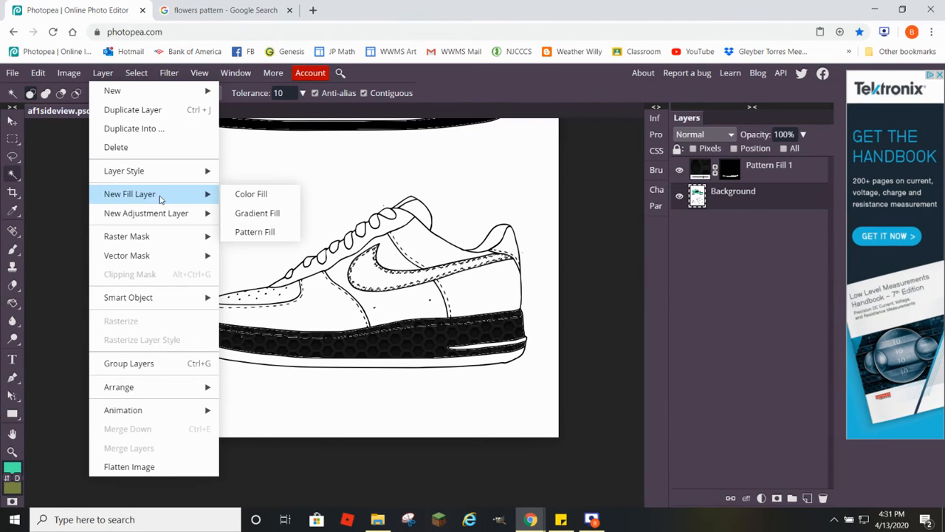
{"action": "left_click", "coordinate": [249, 232]}
{"action": "left_click", "coordinate": [515, 198]}
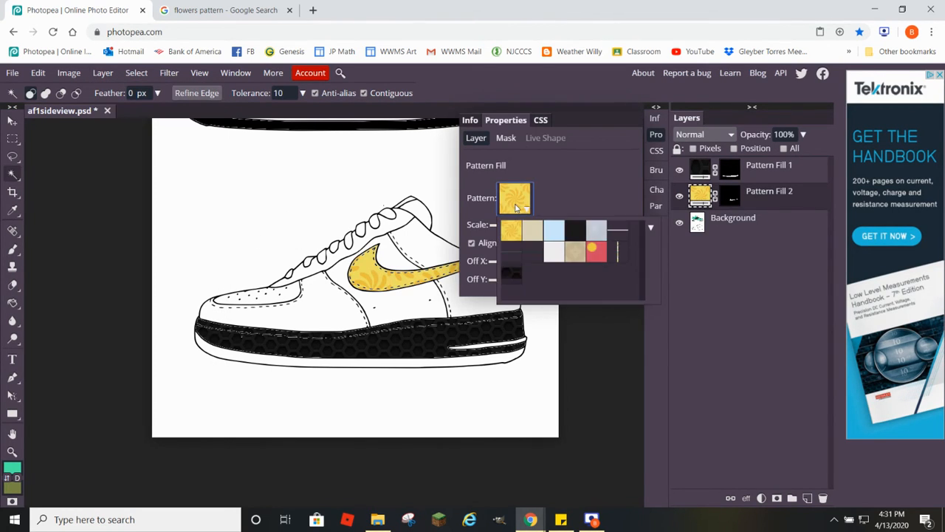
{"action": "left_click", "coordinate": [515, 277]}
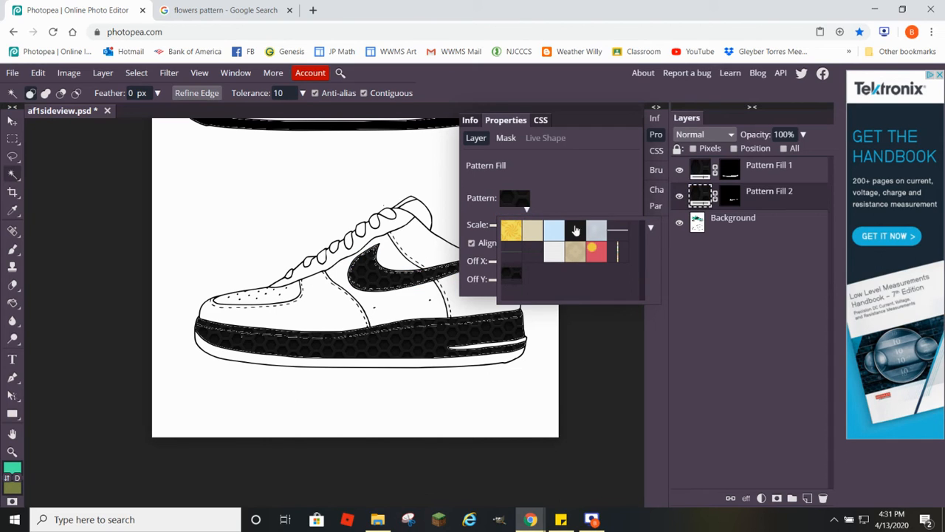
{"action": "left_click", "coordinate": [579, 199]}
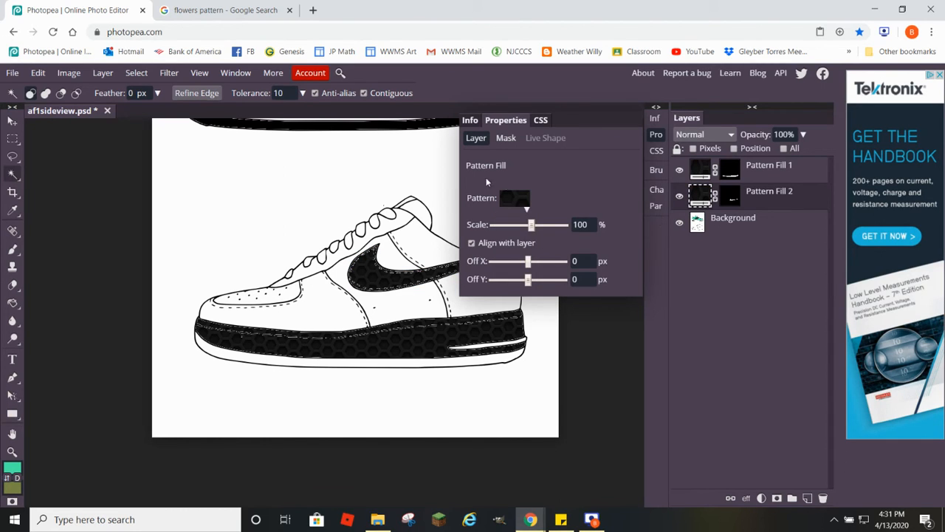
{"action": "left_click", "coordinate": [655, 136]}
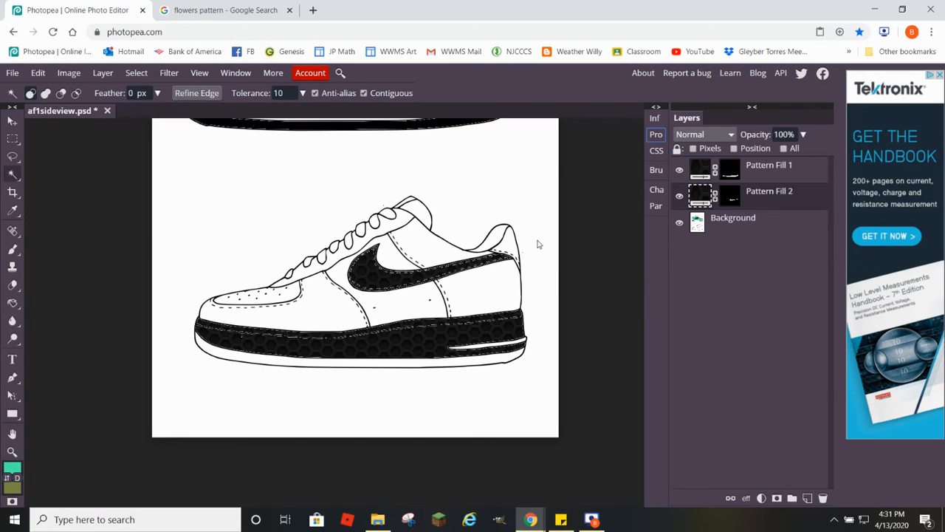
Check the sticky note checklist, reactivate the Background layer beneath both pattern fills, and clear the selection around the swoosh.
{"action": "left_click", "coordinate": [560, 519]}
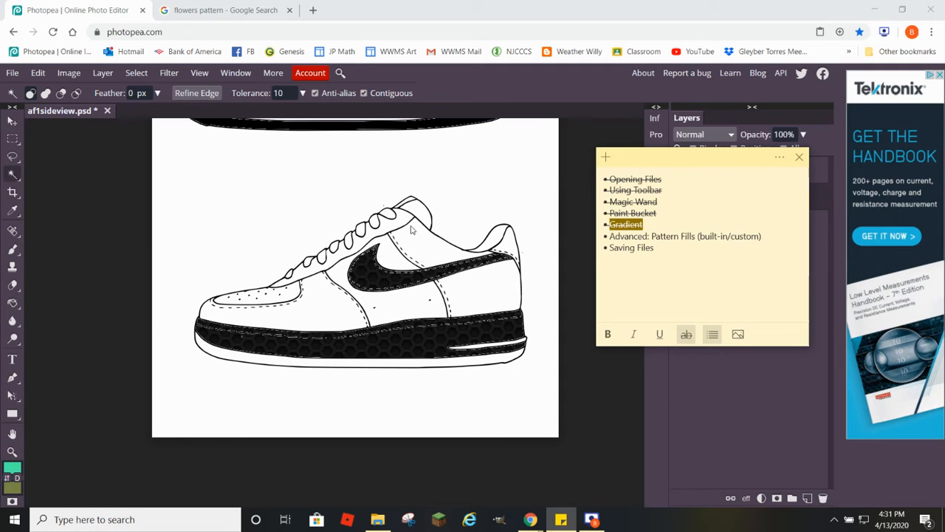
{"action": "left_click", "coordinate": [435, 214]}
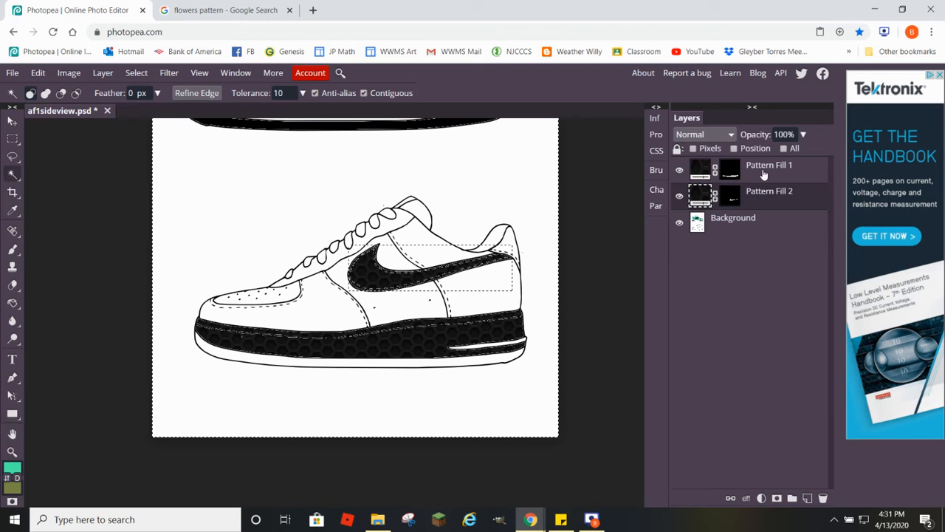
{"action": "left_click", "coordinate": [756, 226]}
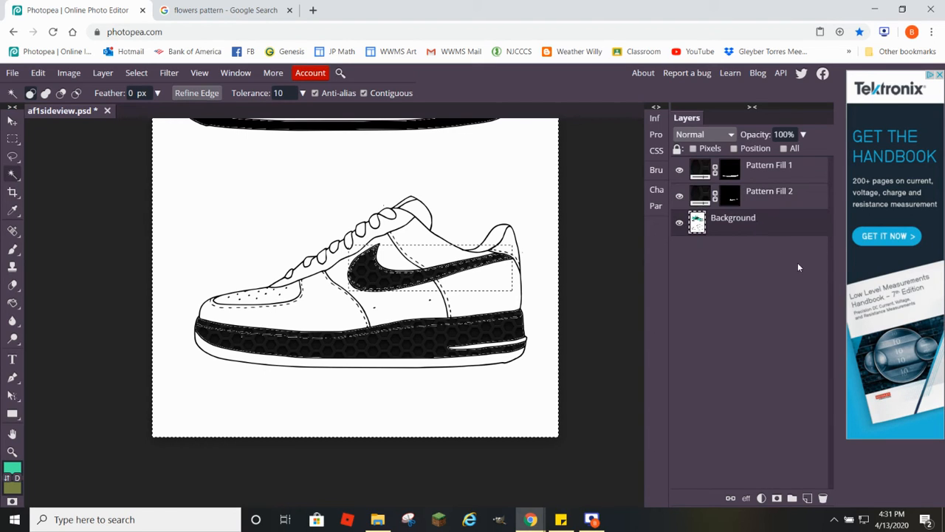
{"action": "left_click", "coordinate": [136, 73]}
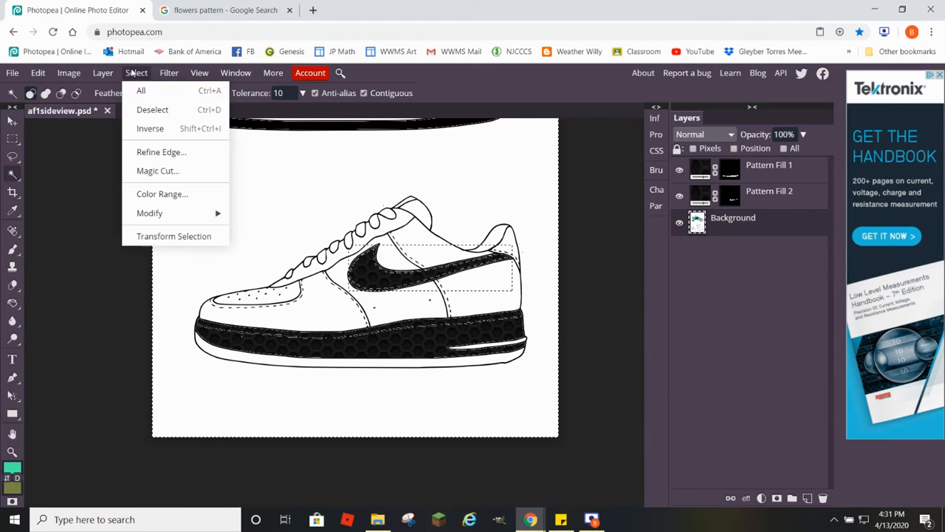
{"action": "left_click", "coordinate": [146, 107]}
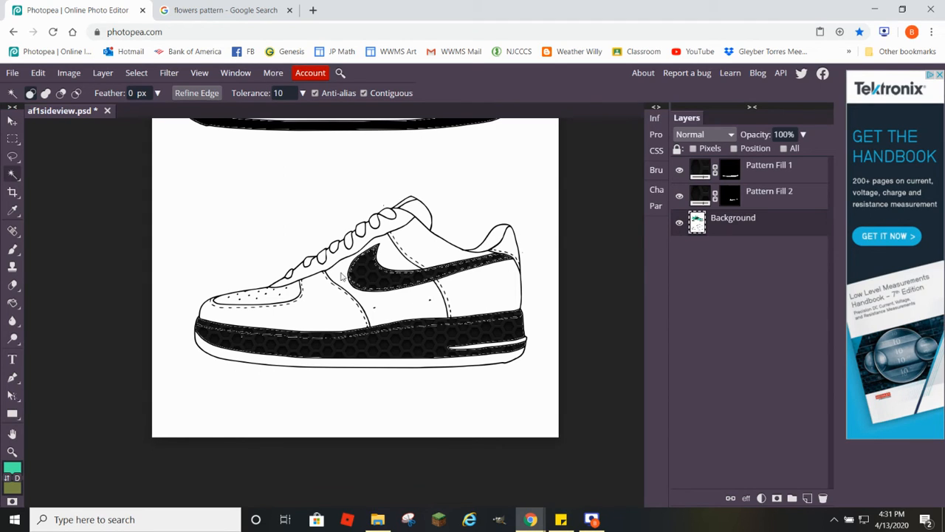
Copy the Freepik flower pattern image from the Google Images results and paste it into af1sideview.psd in Photopea as a new layer.
{"action": "left_click", "coordinate": [215, 10]}
{"action": "scroll", "coordinate": [199, 166], "scroll_direction": "up", "scroll_amount": 3}
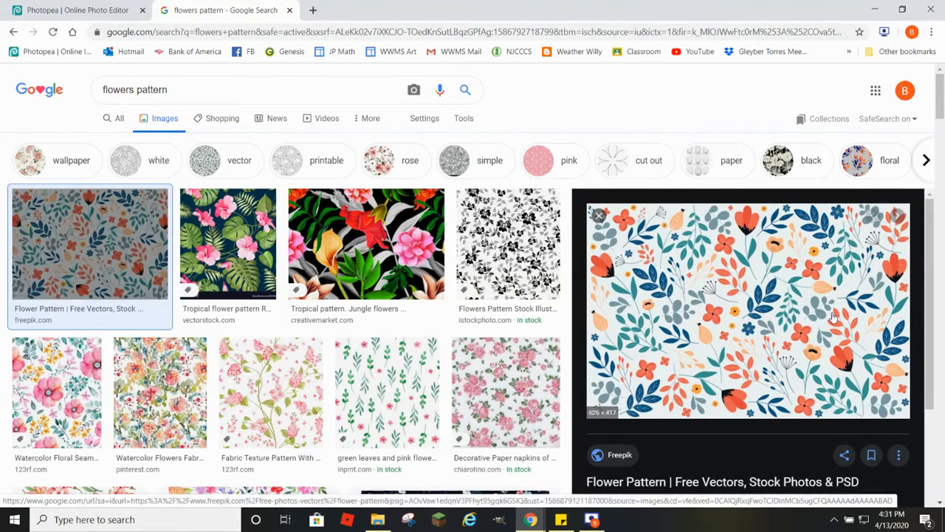
{"action": "right_click", "coordinate": [702, 313]}
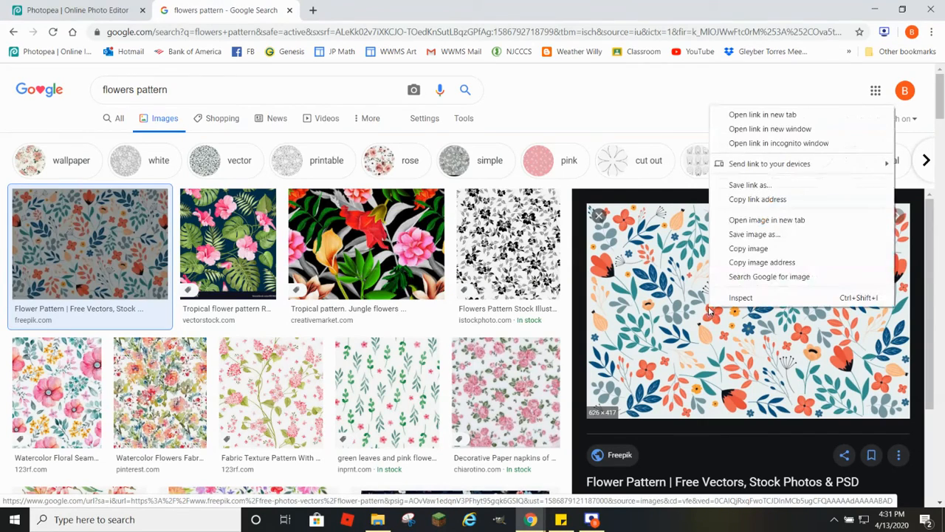
{"action": "left_click", "coordinate": [748, 248]}
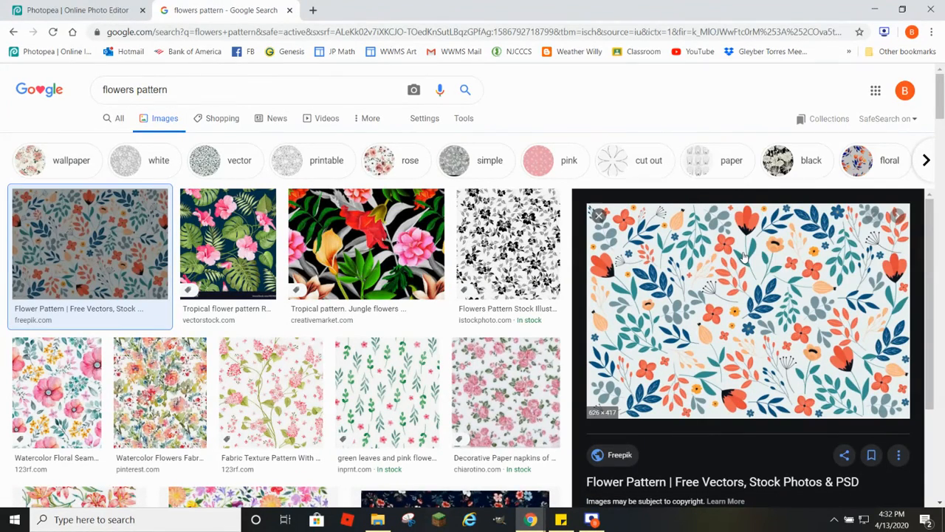
{"action": "left_click", "coordinate": [78, 9]}
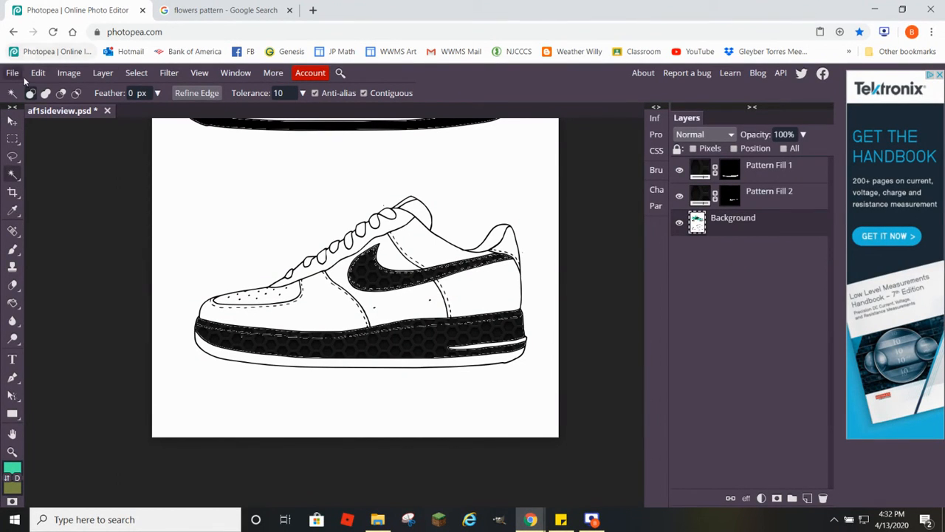
{"action": "left_click", "coordinate": [37, 73]}
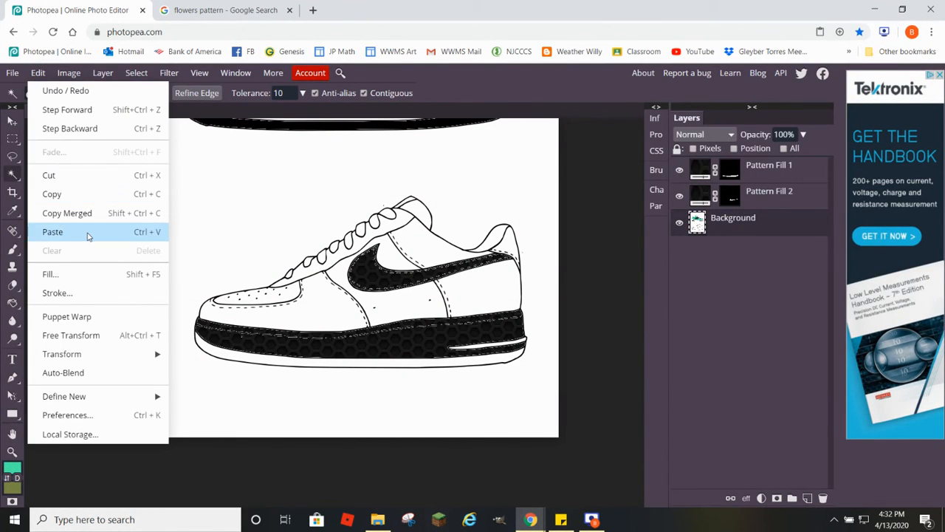
{"action": "left_click", "coordinate": [84, 232]}
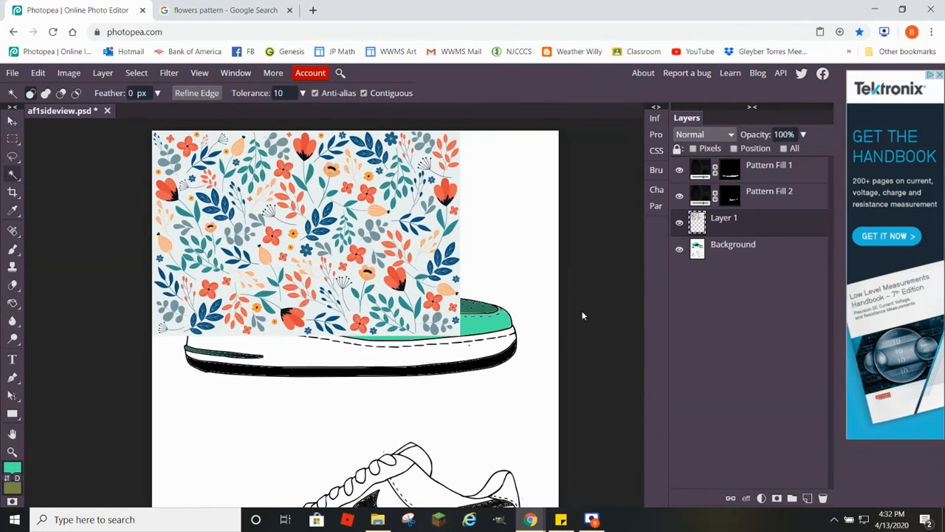
Move the pasted flower image down from the upper sneaker onto the lower sneaker.
{"action": "scroll", "coordinate": [504, 336], "scroll_direction": "down", "scroll_amount": 6}
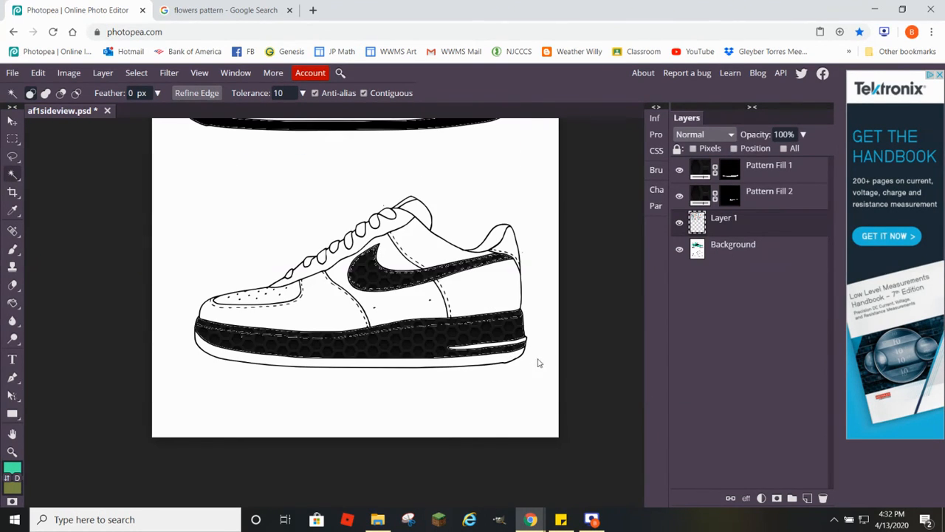
{"action": "scroll", "coordinate": [538, 361], "scroll_direction": "up", "scroll_amount": 5}
{"action": "scroll", "coordinate": [539, 360], "scroll_direction": "down", "scroll_amount": 1}
{"action": "scroll", "coordinate": [539, 359], "scroll_direction": "up", "scroll_amount": 1}
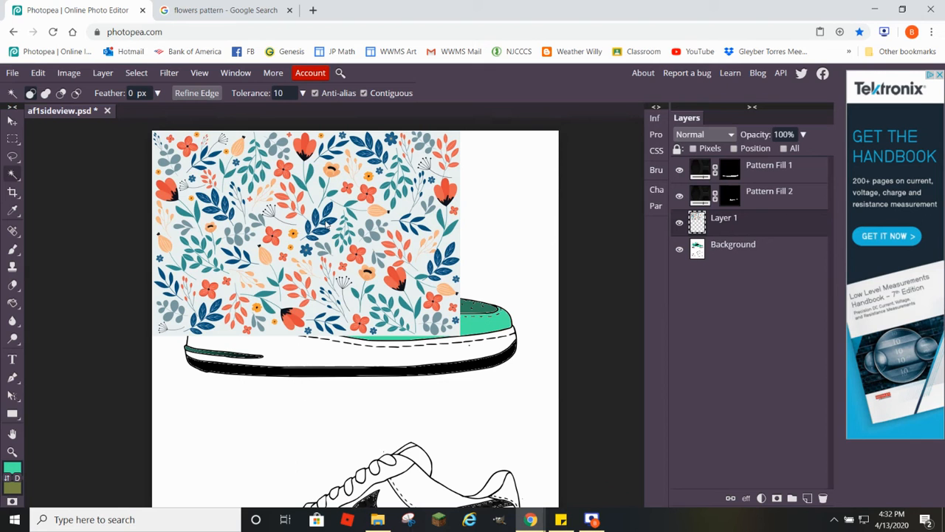
{"action": "scroll", "coordinate": [499, 255], "scroll_direction": "down", "scroll_amount": 2}
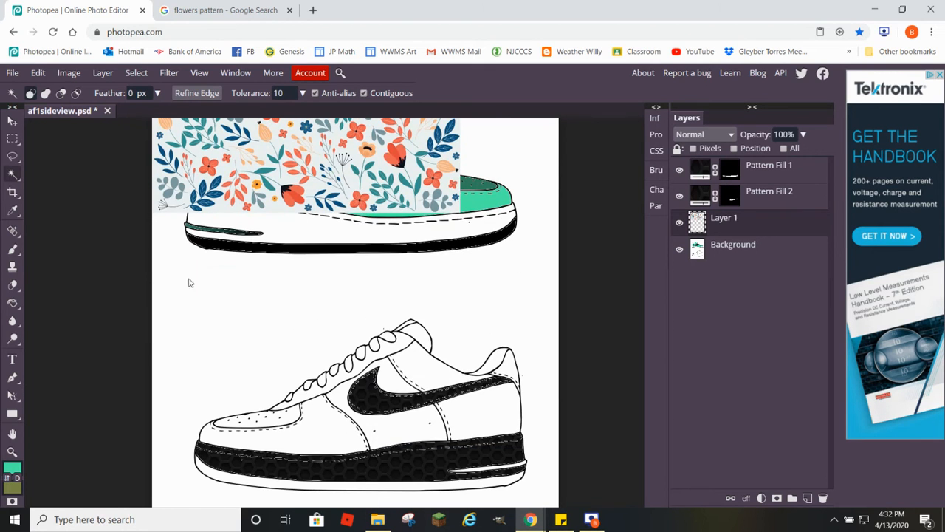
{"action": "left_click", "coordinate": [12, 121]}
{"action": "left_click_drag", "start_coordinate": [252, 141], "coordinate": [279, 427]}
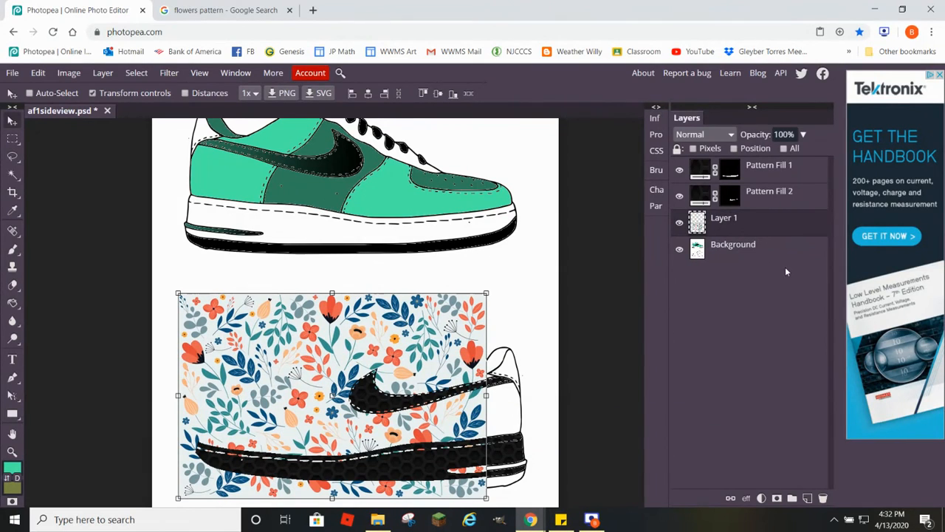
Bring Layer 1 to the top of the layer stack and stretch it to 119% width and 111% height, covering the whole lower sneaker.
{"action": "scroll", "coordinate": [559, 352], "scroll_direction": "down", "scroll_amount": 2}
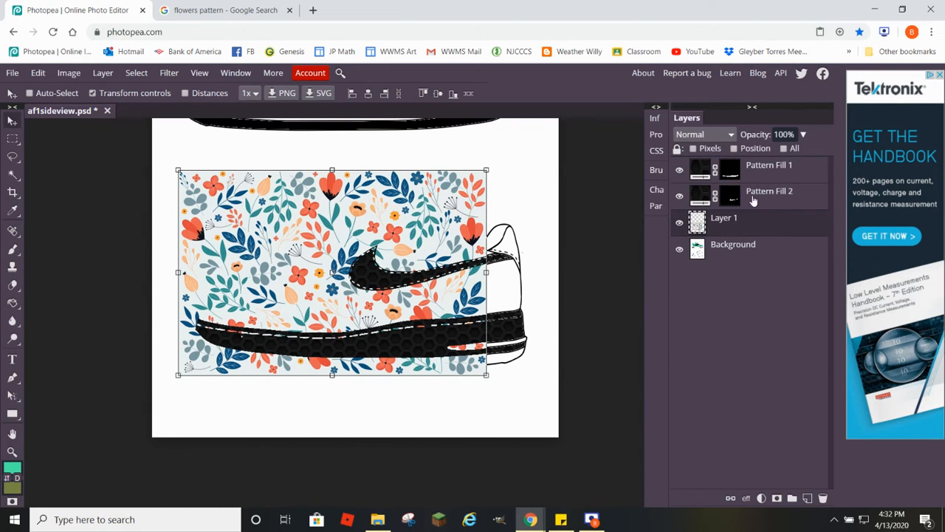
{"action": "left_click_drag", "start_coordinate": [753, 225], "coordinate": [760, 258]}
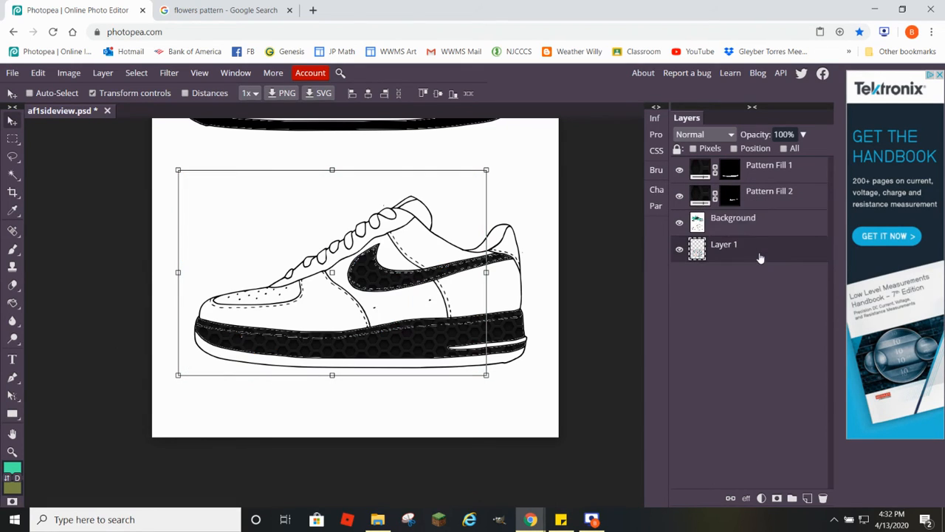
{"action": "left_click_drag", "start_coordinate": [761, 258], "coordinate": [760, 173]}
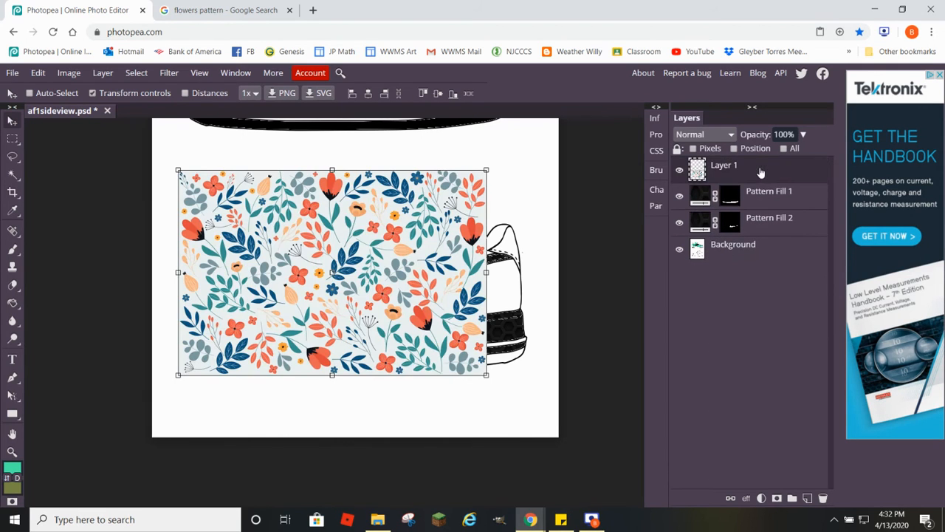
{"action": "left_click_drag", "start_coordinate": [374, 256], "coordinate": [366, 246]}
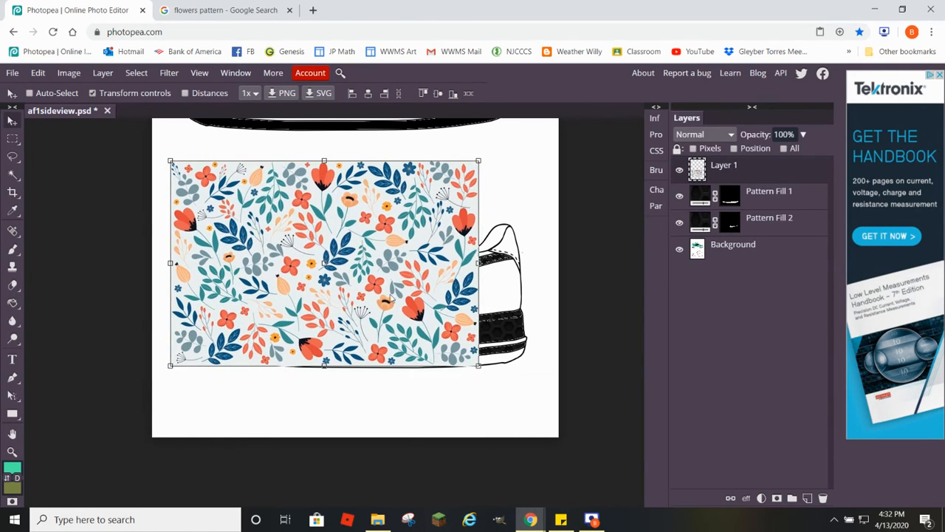
{"action": "left_click_drag", "start_coordinate": [478, 364], "coordinate": [539, 387]}
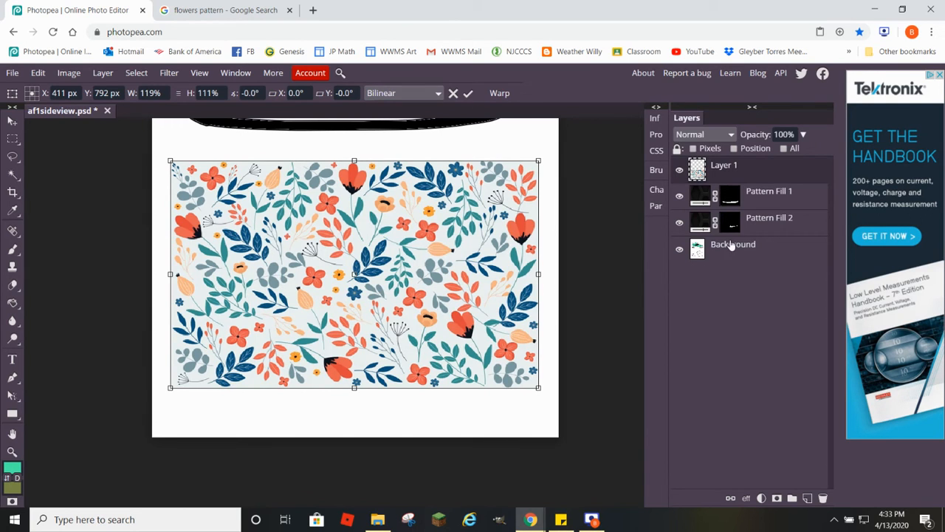
{"action": "left_click_drag", "start_coordinate": [338, 256], "coordinate": [336, 255]}
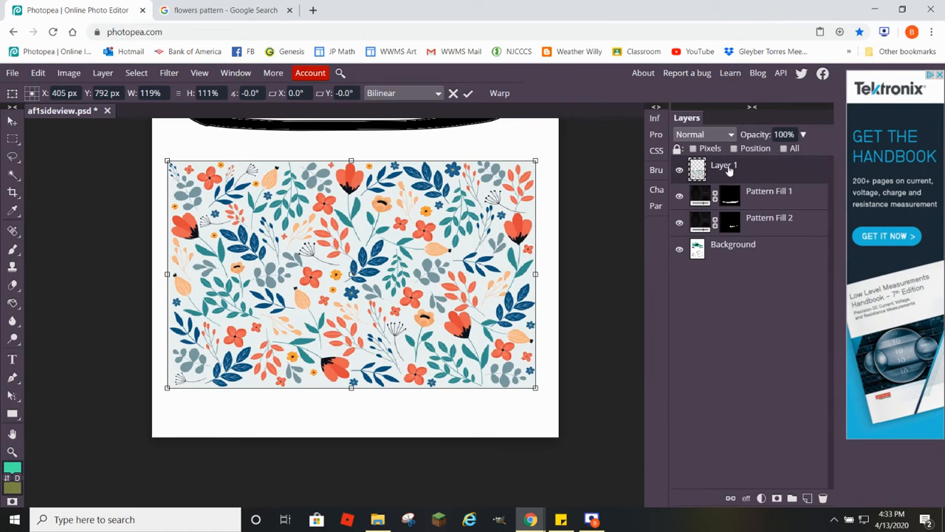
Toggle the flower layer's visibility to compare it with the sneaker beneath, and leave the layer hidden.
{"action": "left_click", "coordinate": [679, 173]}
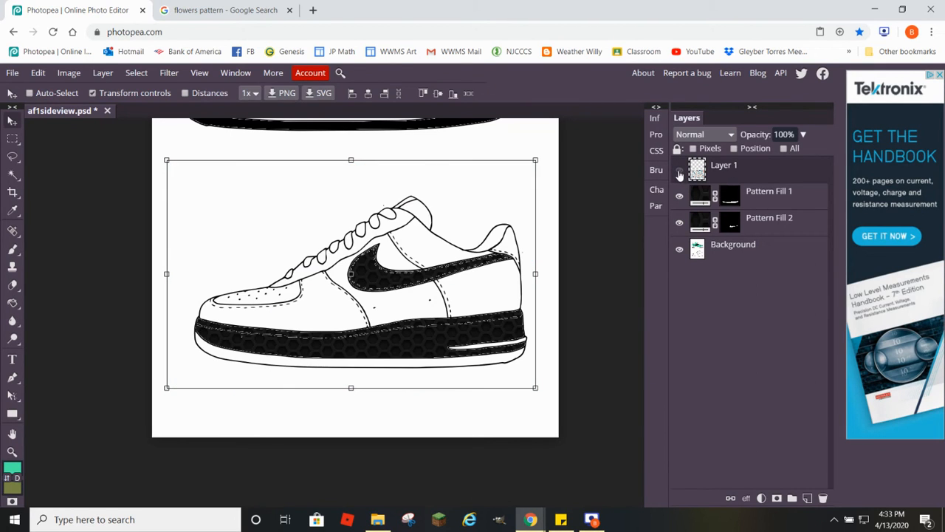
{"action": "left_click", "coordinate": [679, 173]}
{"action": "left_click", "coordinate": [680, 173]}
{"action": "left_click", "coordinate": [679, 173]}
{"action": "left_click", "coordinate": [680, 173]}
{"action": "left_click", "coordinate": [679, 173]}
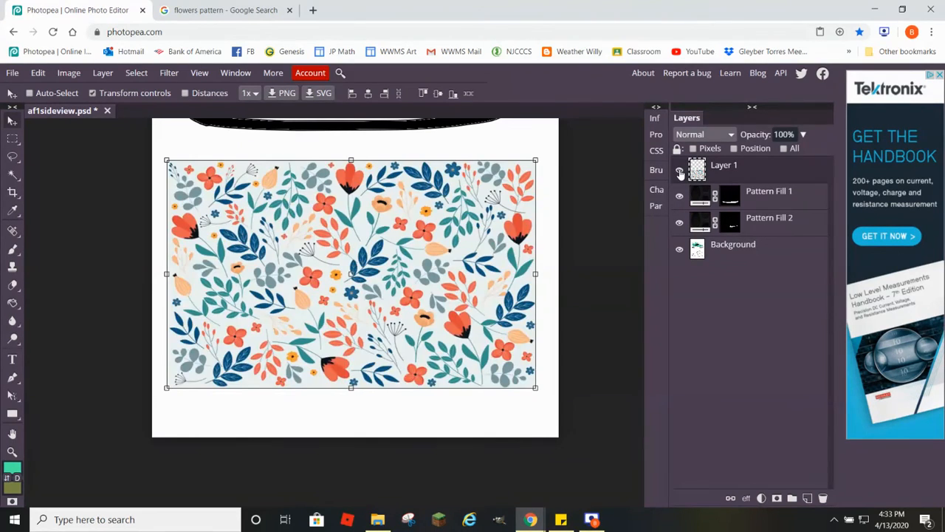
{"action": "left_click", "coordinate": [679, 173]}
{"action": "left_click", "coordinate": [680, 172]}
{"action": "left_click", "coordinate": [679, 173]}
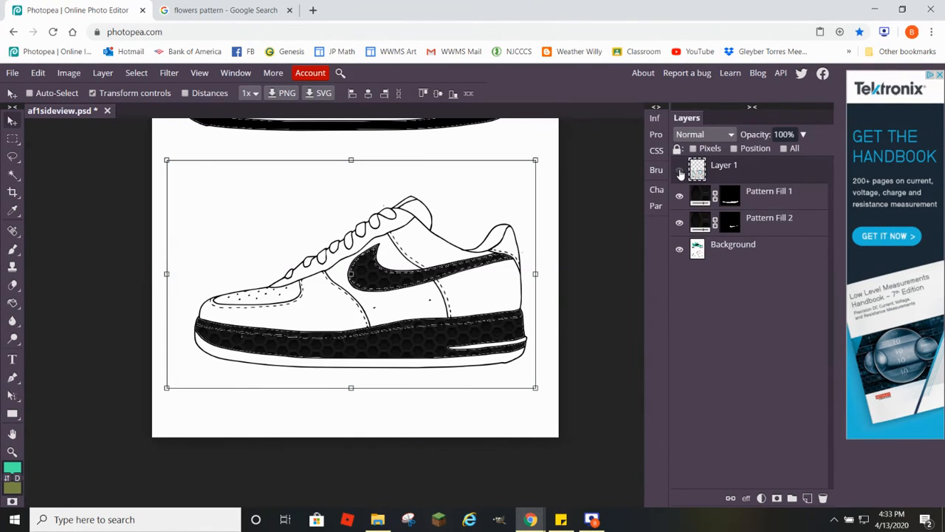
{"action": "left_click", "coordinate": [679, 173]}
{"action": "left_click", "coordinate": [680, 173]}
Magic Wand the lower sneaker's front side panel on the Background layer, and copy that area from the shown flower layer.
{"action": "left_click", "coordinate": [736, 249]}
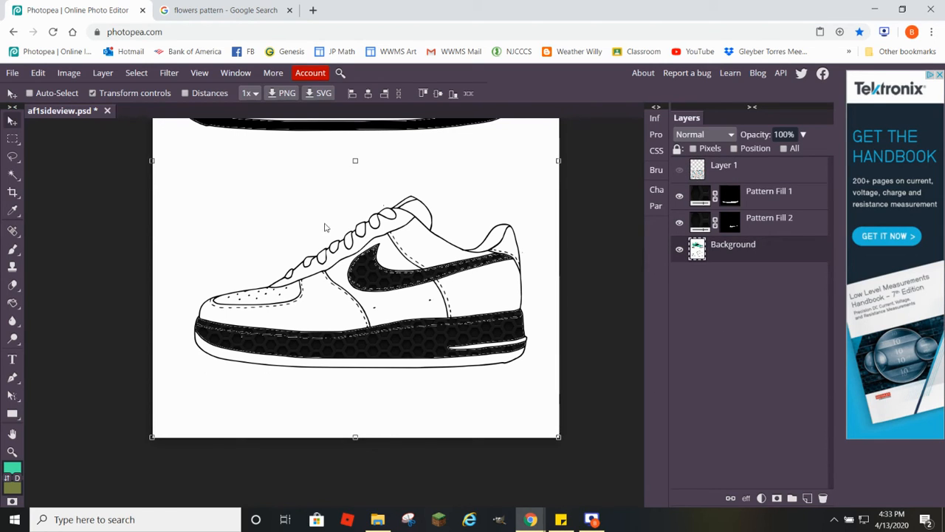
{"action": "left_click", "coordinate": [13, 177]}
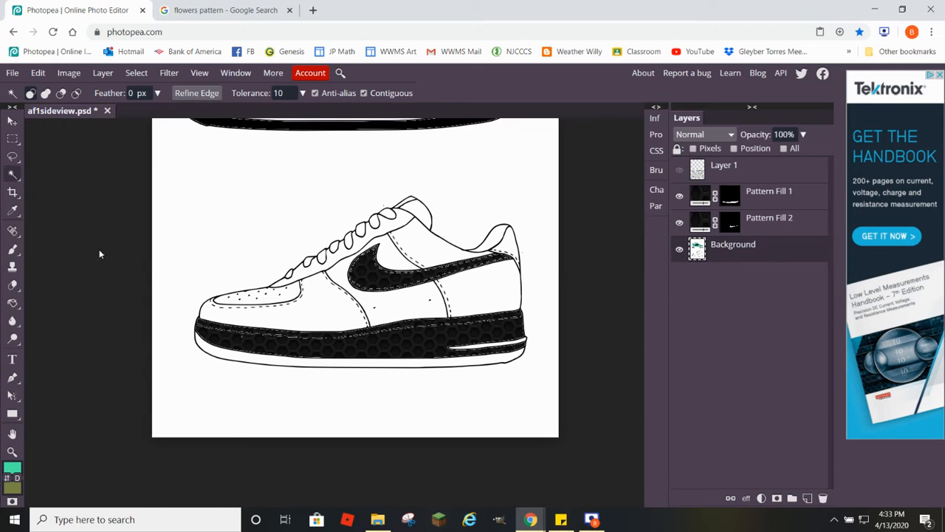
{"action": "left_click", "coordinate": [328, 313]}
{"action": "left_click", "coordinate": [679, 171]}
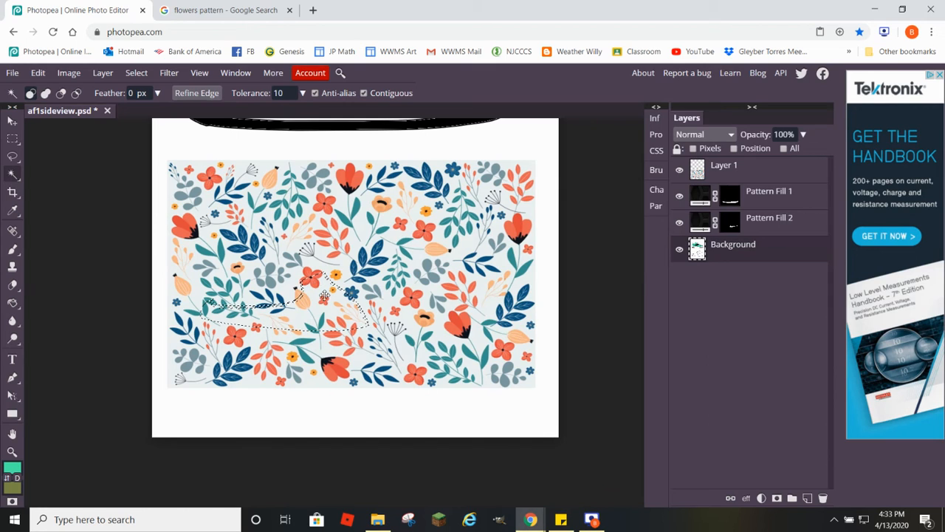
{"action": "left_click", "coordinate": [724, 174]}
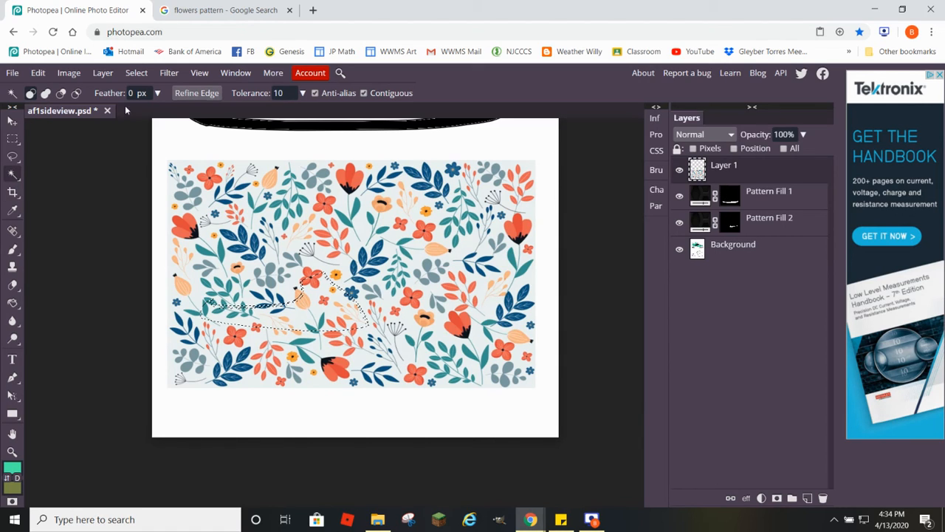
{"action": "left_click", "coordinate": [62, 74]}
{"action": "mouse_move", "coordinate": [44, 77]}
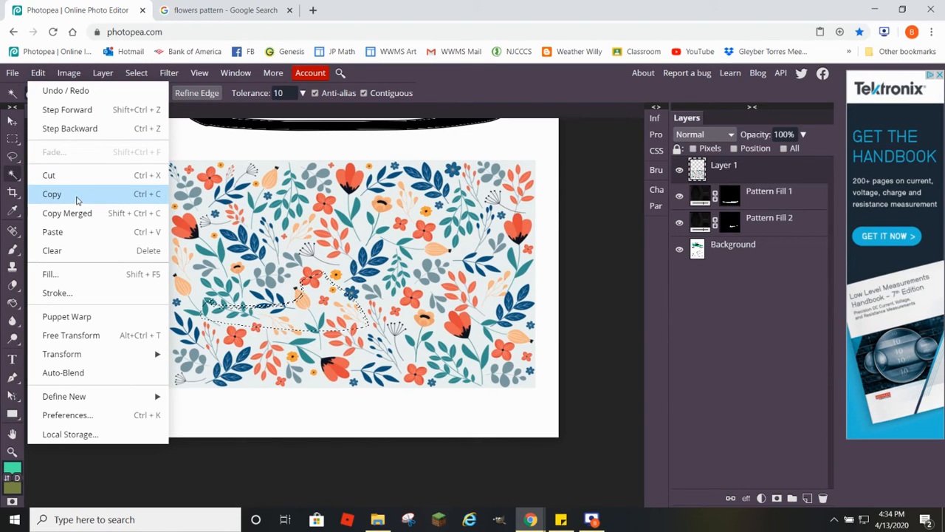
{"action": "left_click", "coordinate": [76, 195]}
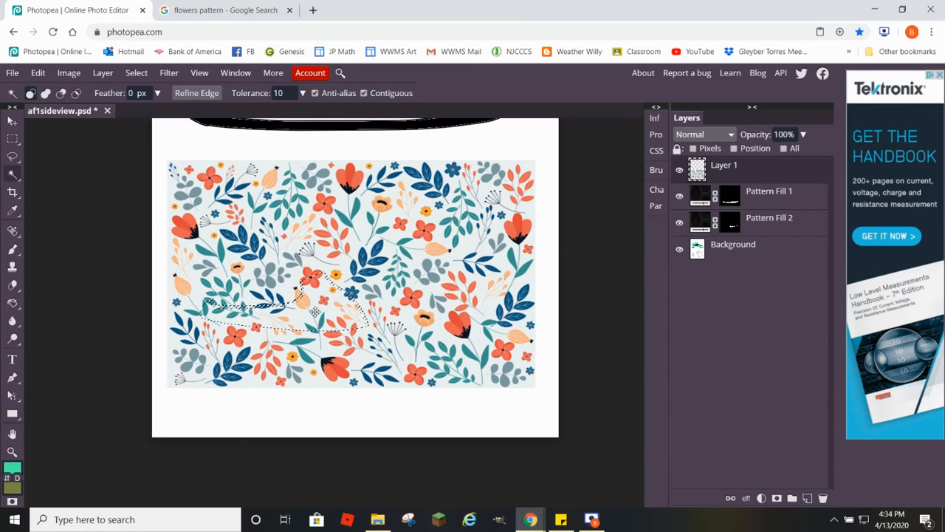
Paste the copied flower piece onto the front side panel with the full flower image hidden, and delete the pasted layer.
{"action": "left_click", "coordinate": [679, 171]}
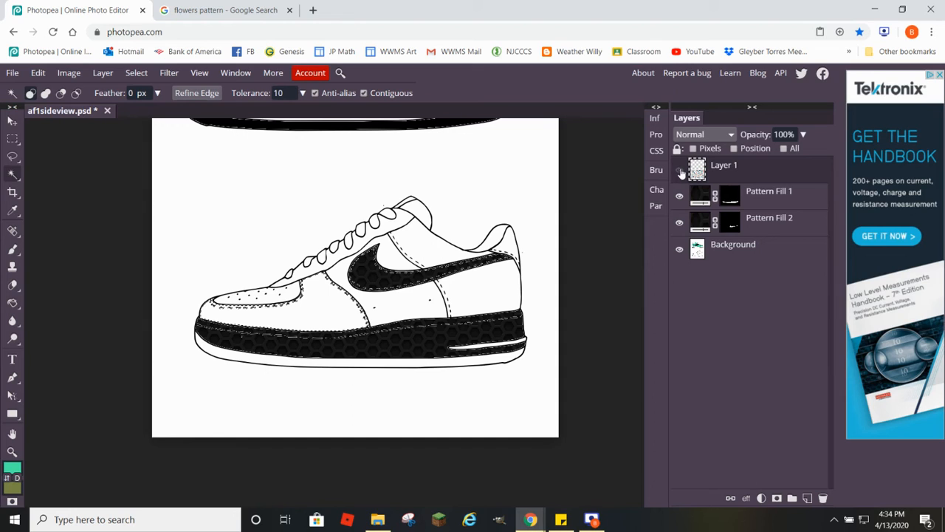
{"action": "left_click", "coordinate": [38, 73]}
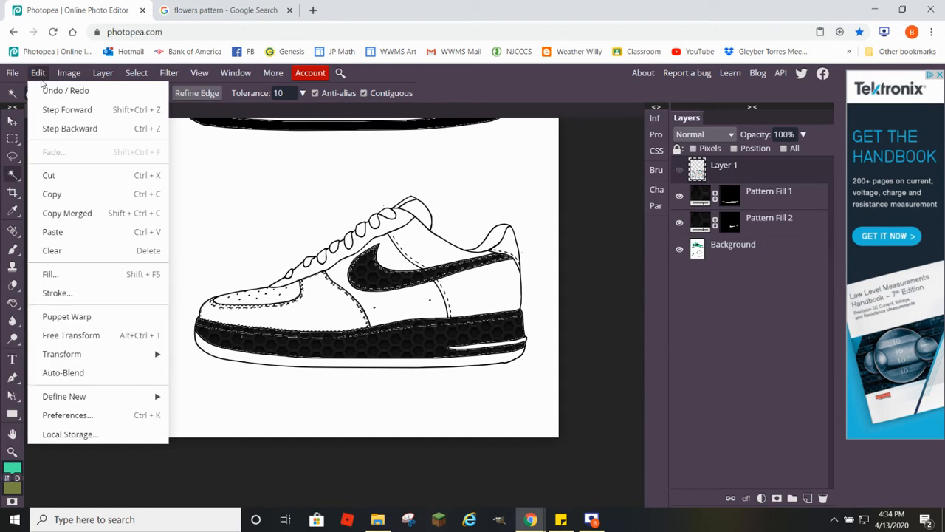
{"action": "left_click", "coordinate": [82, 234]}
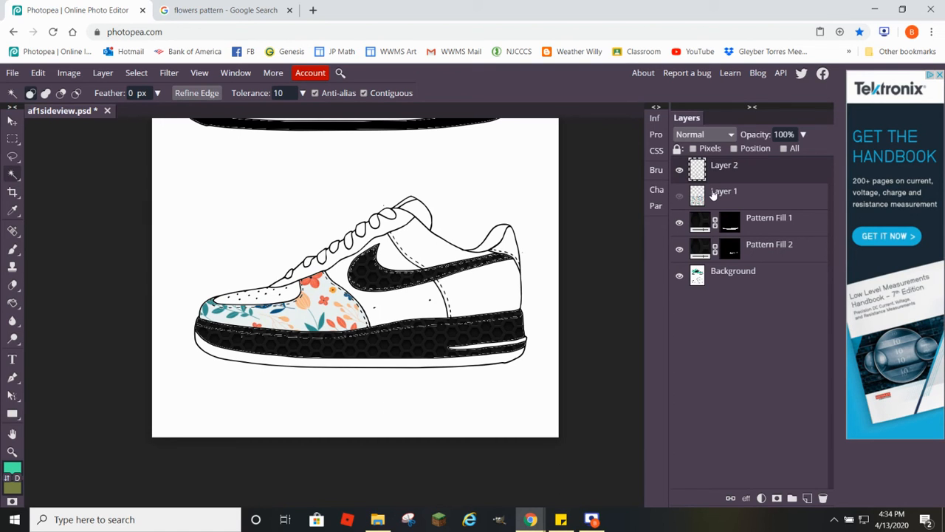
{"action": "key", "text": "Delete"}
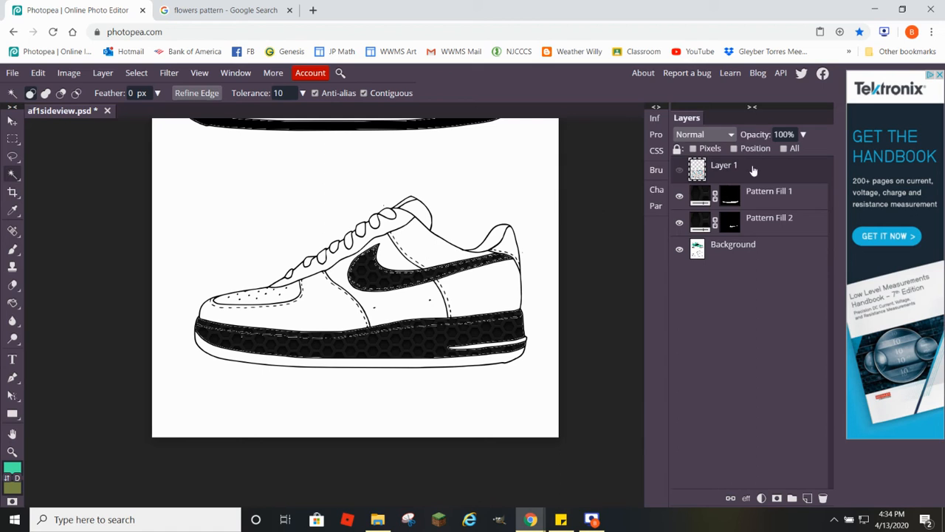
Show and hide the full flower image to check which parts of the lower sneaker it covers, leaving it hidden.
{"action": "left_click", "coordinate": [680, 171]}
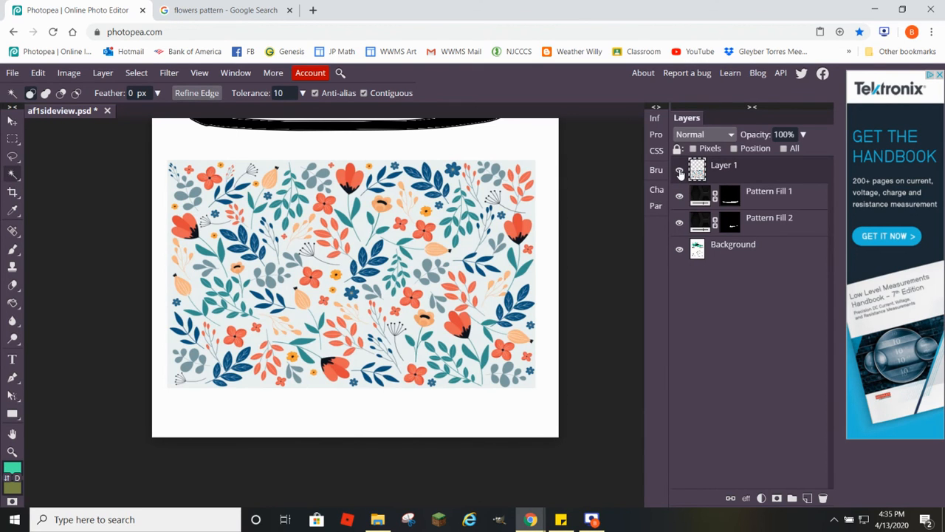
{"action": "left_click", "coordinate": [680, 171]}
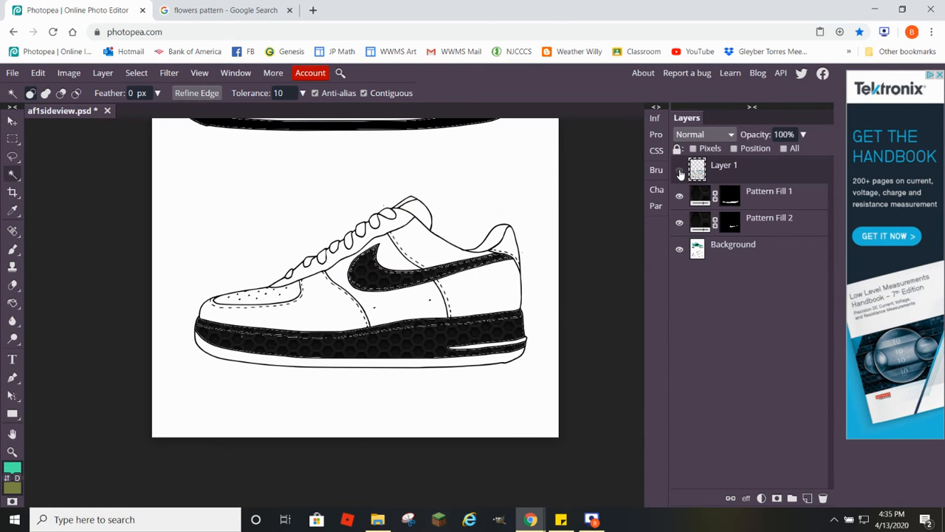
{"action": "left_click", "coordinate": [679, 171]}
{"action": "left_click", "coordinate": [679, 172]}
Magic Wand the lower sneaker's front side, heel and upper ankle panels together on the Background layer.
{"action": "left_click", "coordinate": [736, 250]}
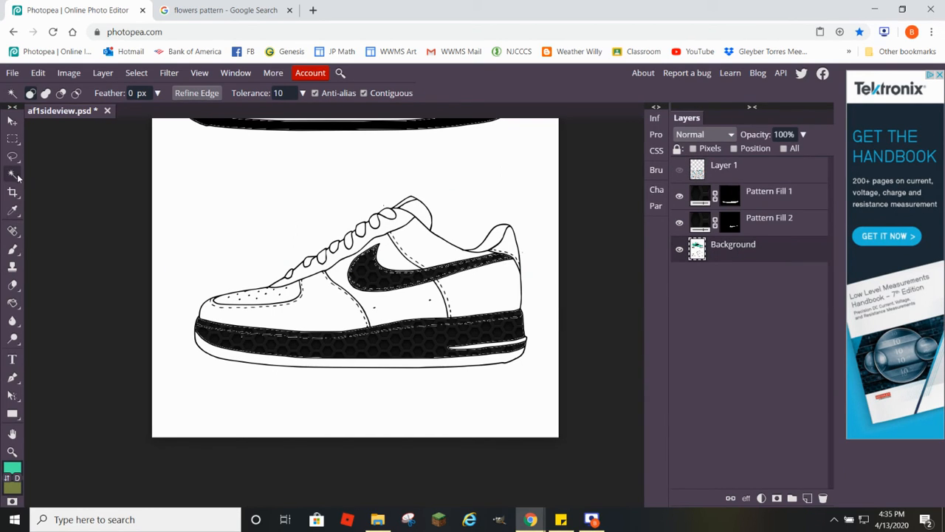
{"action": "left_click", "coordinate": [313, 317]}
{"action": "left_click", "coordinate": [479, 287], "text": "shift"}
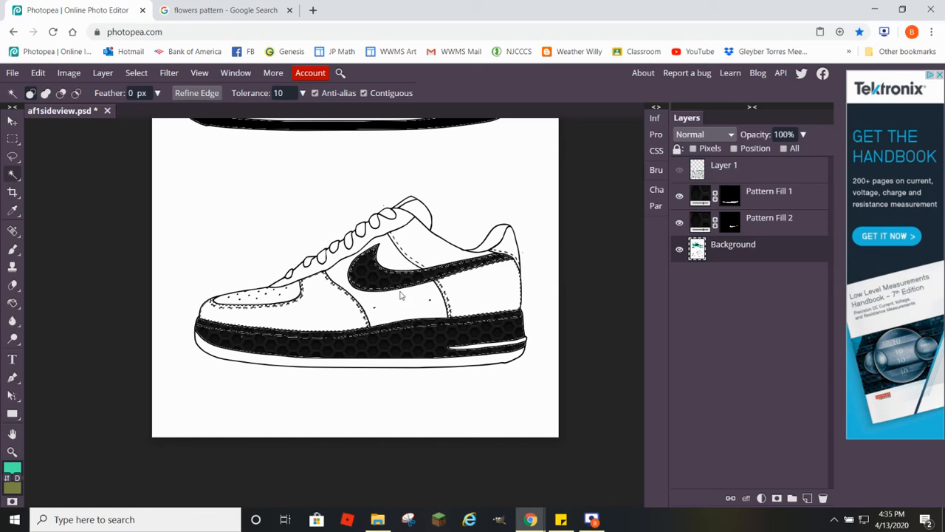
{"action": "left_click", "coordinate": [423, 241], "text": "shift"}
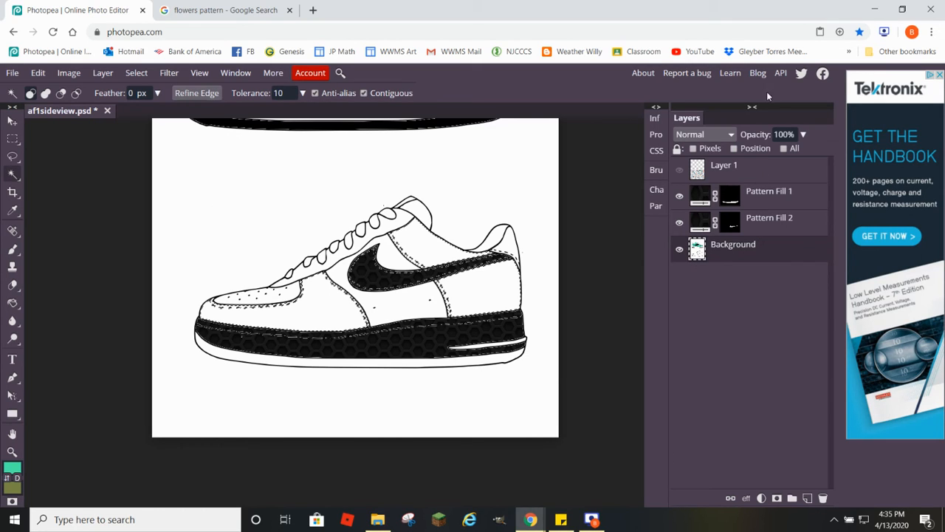
Copy the selected panel areas from the flower layer onto a new layer, and leave the full flower image hidden.
{"action": "left_click", "coordinate": [764, 171]}
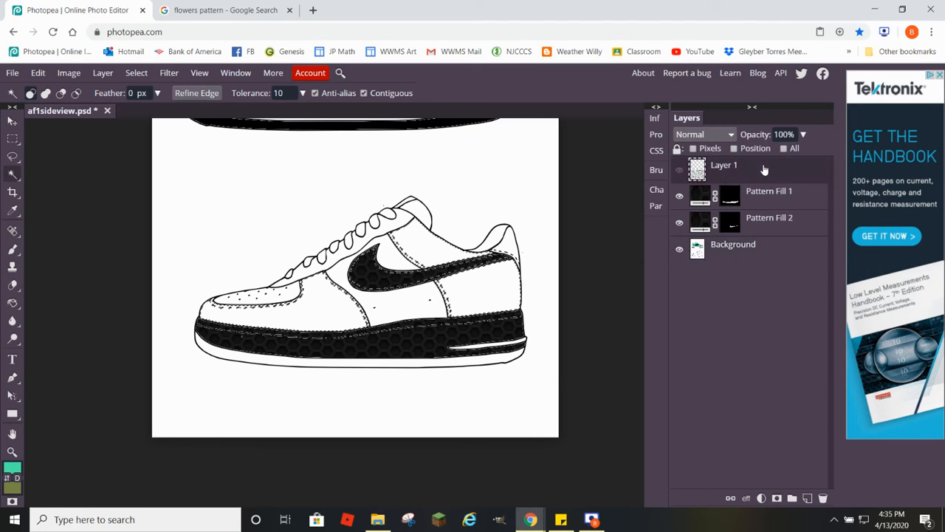
{"action": "left_click", "coordinate": [679, 170]}
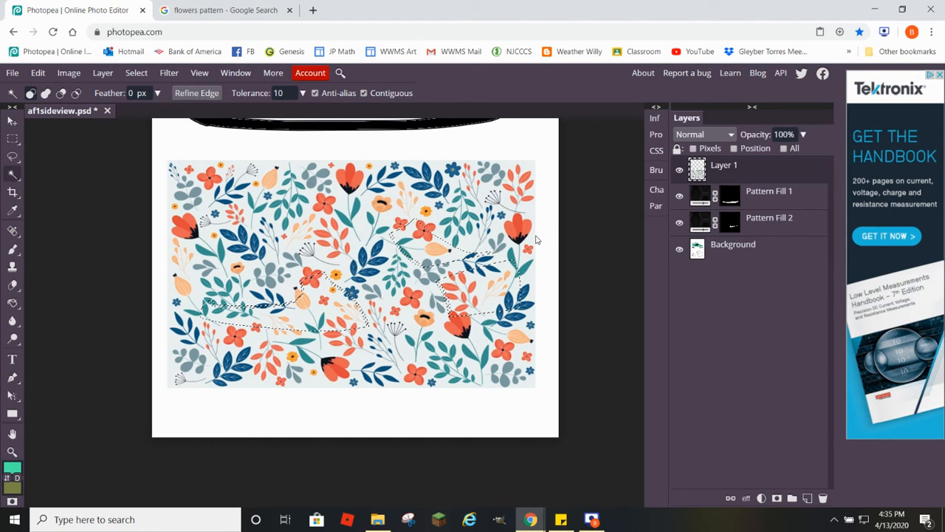
{"action": "left_click", "coordinate": [679, 171]}
{"action": "key", "text": "ctrl+j"}
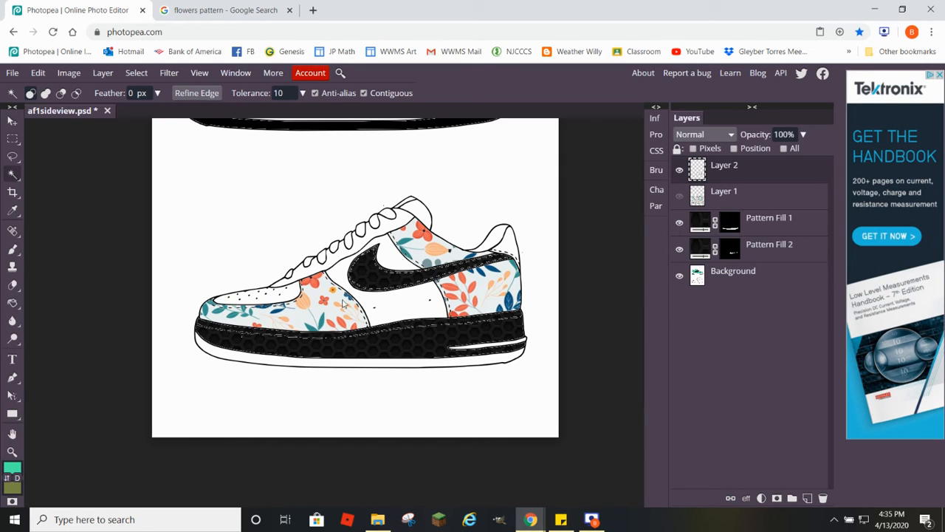
Magic Wand all the lace loops of the lower sneaker together on the Background layer.
{"action": "left_click", "coordinate": [391, 217]}
{"action": "left_click", "coordinate": [386, 216]}
{"action": "left_click", "coordinate": [734, 274]}
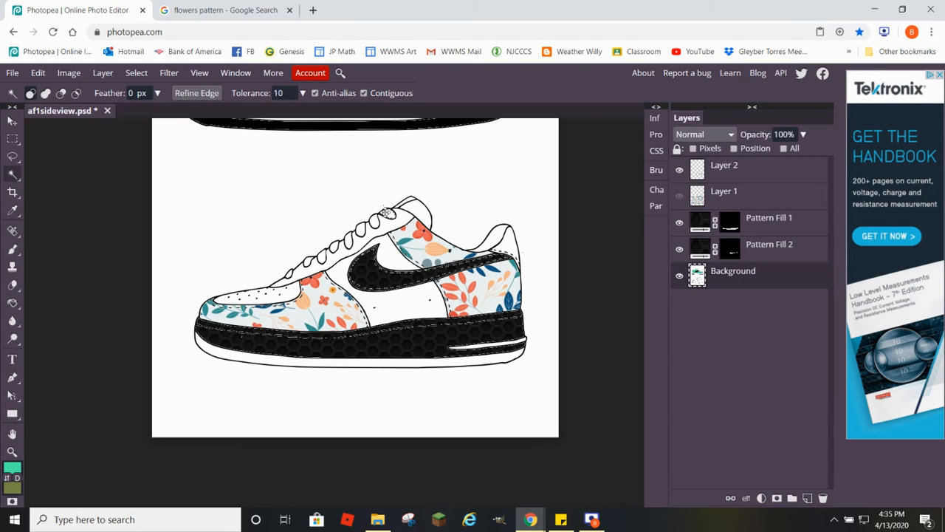
{"action": "left_click", "coordinate": [376, 221], "text": "shift"}
{"action": "left_click", "coordinate": [361, 229], "text": "shift"}
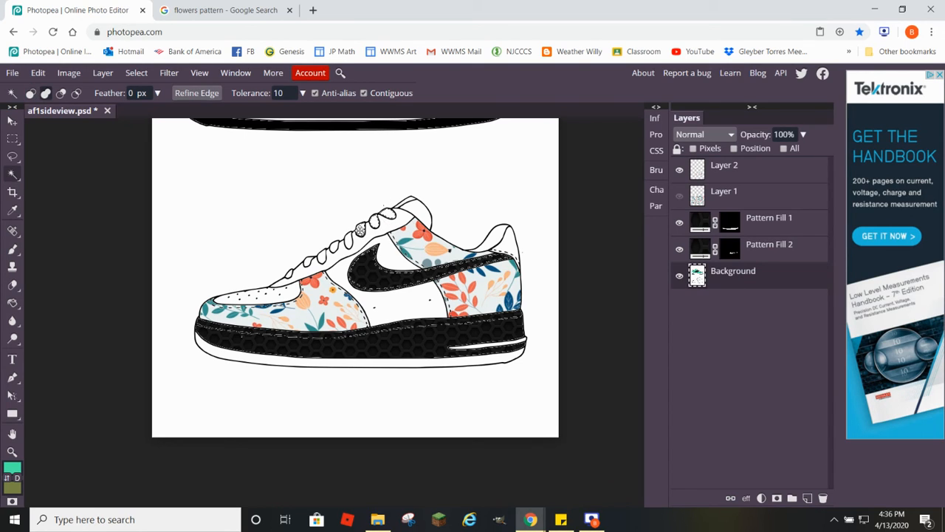
{"action": "left_click", "coordinate": [322, 258]}
{"action": "left_click", "coordinate": [307, 262]}
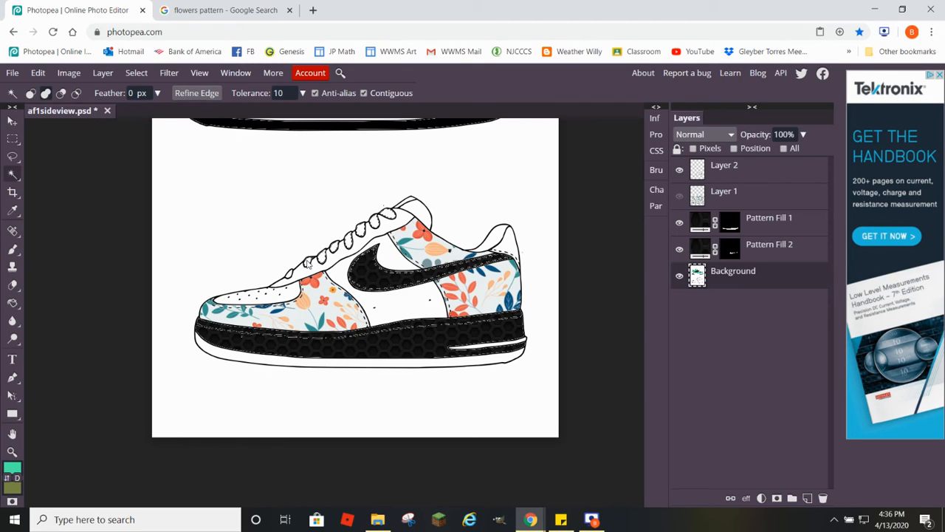
{"action": "left_click", "coordinate": [289, 274], "text": "shift"}
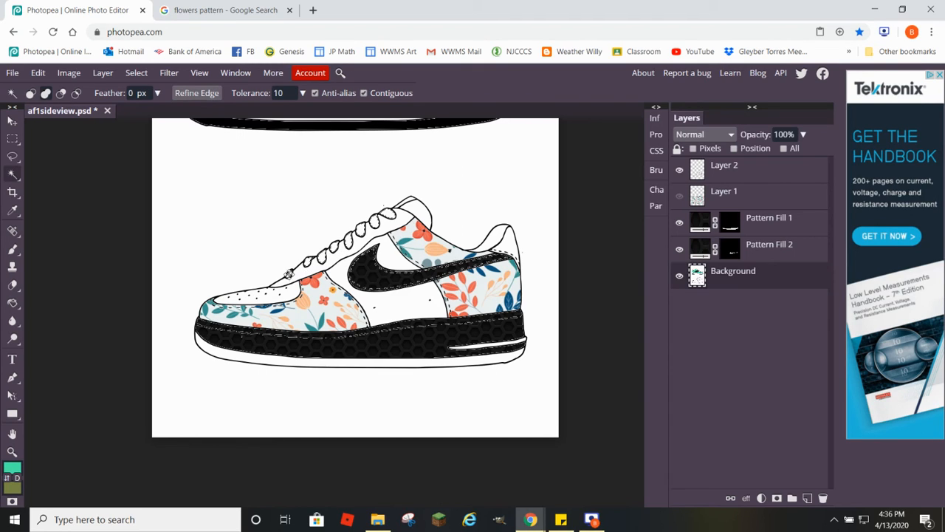
Copy the selected lace areas from the flower layer onto a new layer, with the full flower image hidden again.
{"action": "left_click", "coordinate": [730, 194]}
{"action": "left_click", "coordinate": [679, 197]}
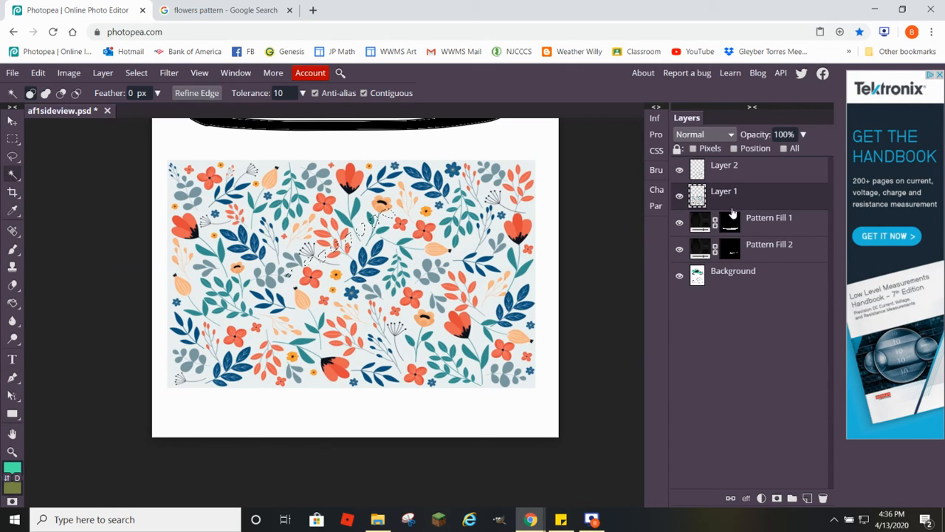
{"action": "left_click", "coordinate": [680, 196]}
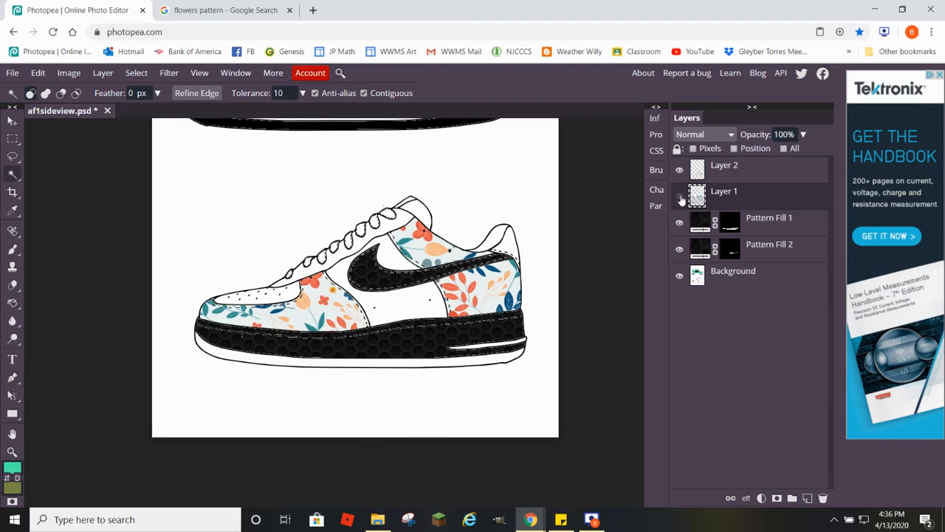
{"action": "key", "text": "ctrl+shift+n"}
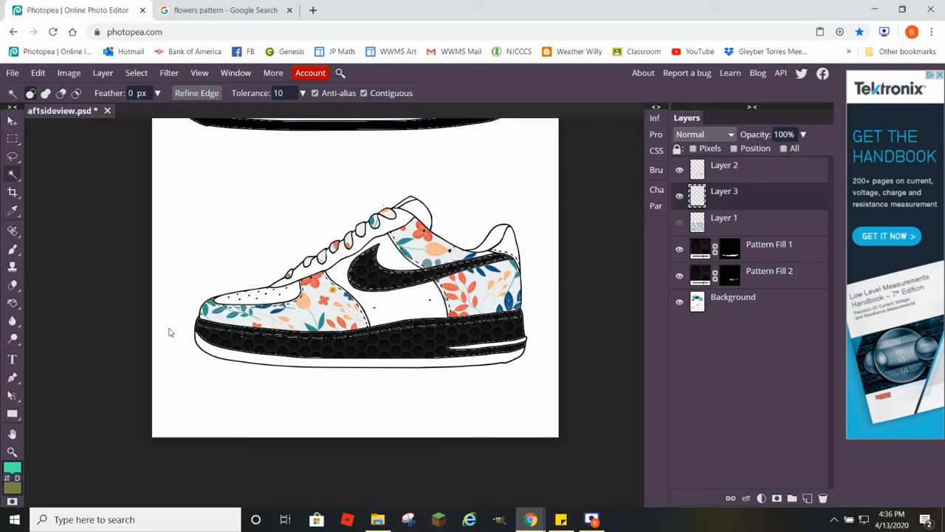
Examine the coloring of both the upper green sneaker and the lower flower-patterned sneaker.
{"action": "scroll", "coordinate": [347, 306], "scroll_direction": "up", "scroll_amount": 3}
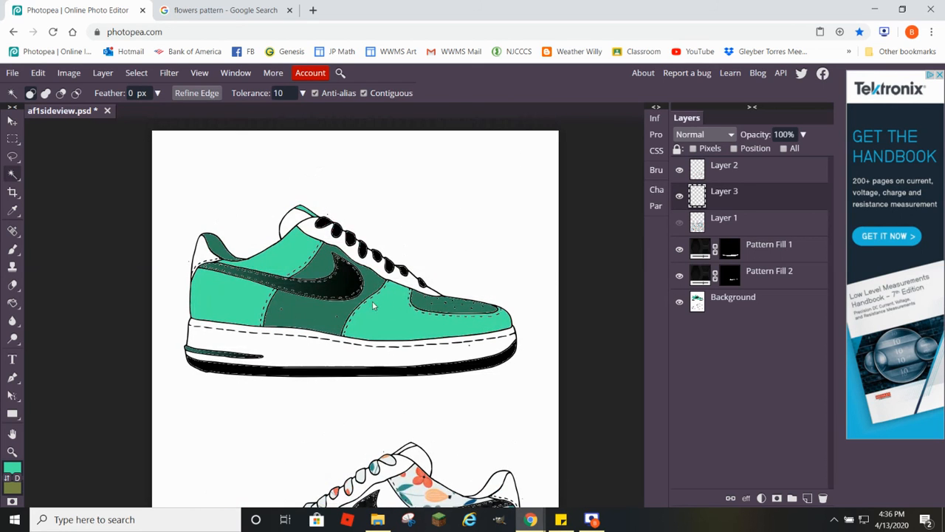
{"action": "scroll", "coordinate": [434, 326], "scroll_direction": "down", "scroll_amount": 3}
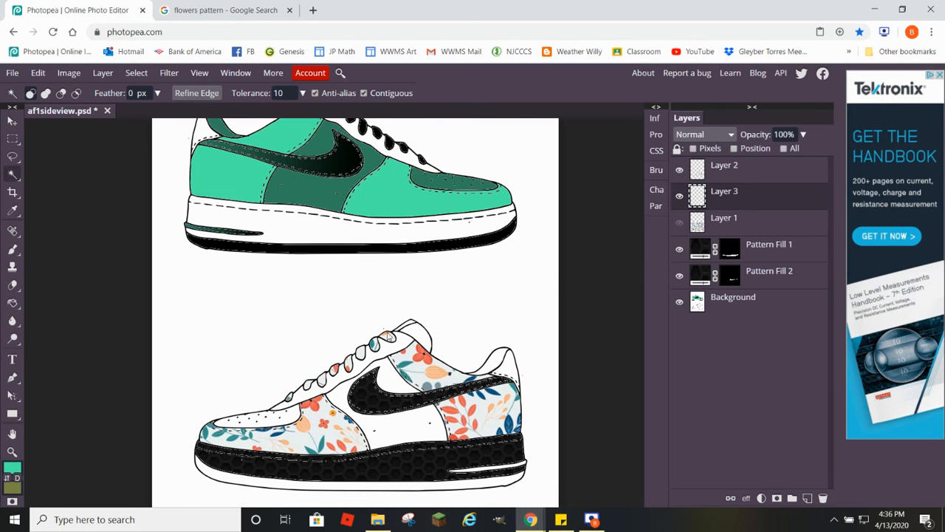
{"action": "scroll", "coordinate": [551, 374], "scroll_direction": "up", "scroll_amount": 2}
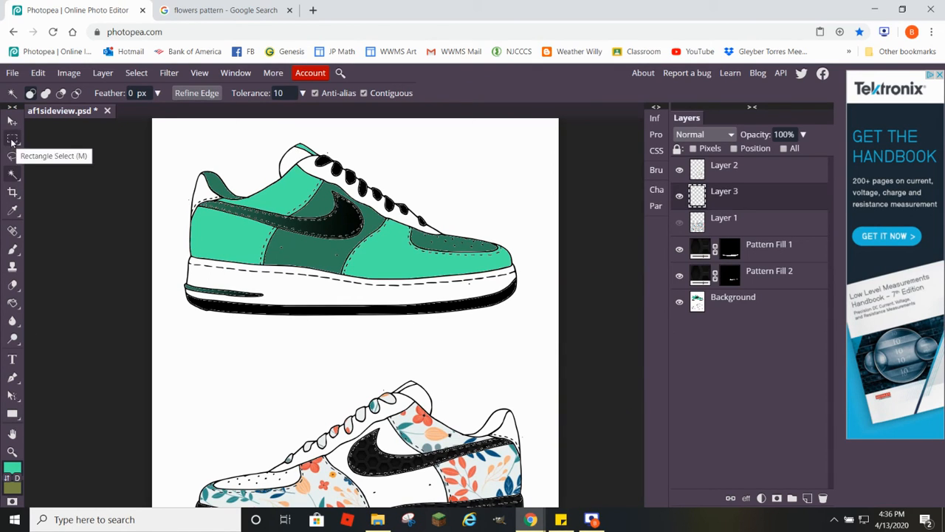
{"action": "scroll", "coordinate": [540, 313], "scroll_direction": "down", "scroll_amount": 2}
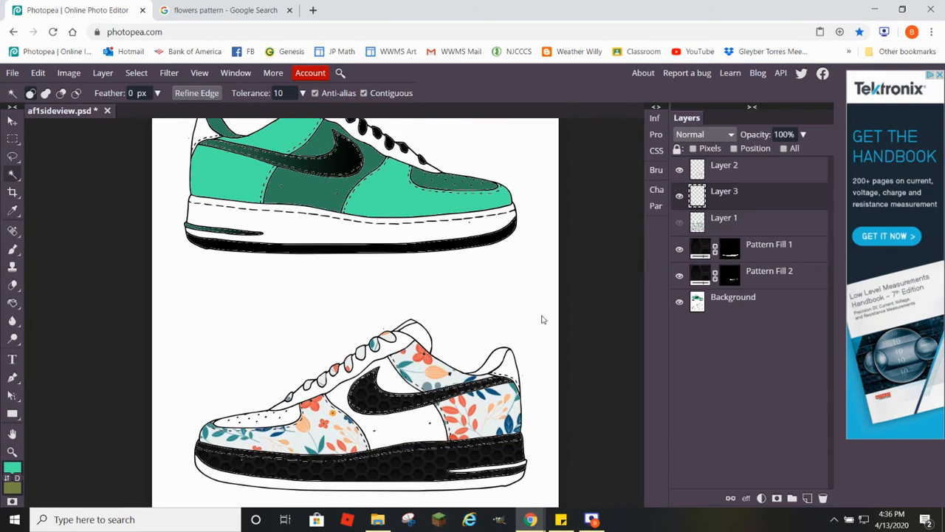
{"action": "scroll", "coordinate": [545, 341], "scroll_direction": "up", "scroll_amount": 2}
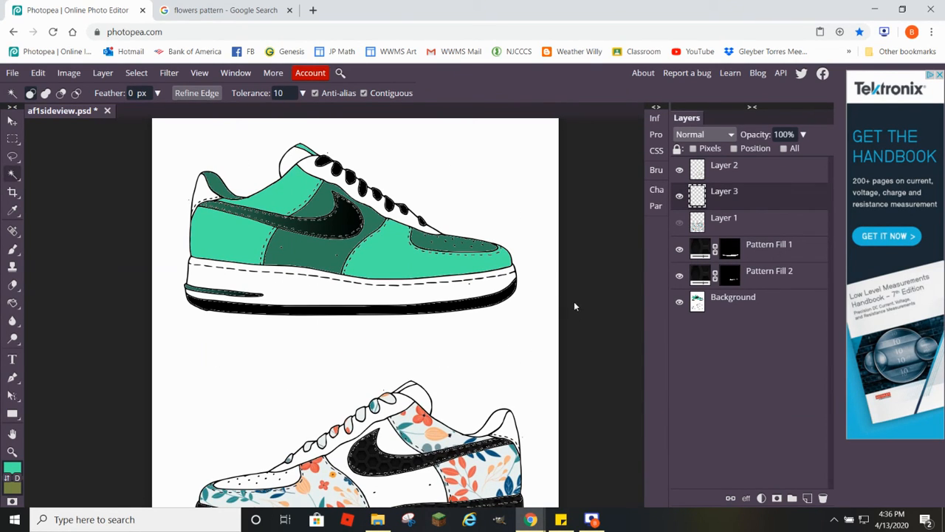
{"action": "scroll", "coordinate": [582, 339], "scroll_direction": "down", "scroll_amount": 4}
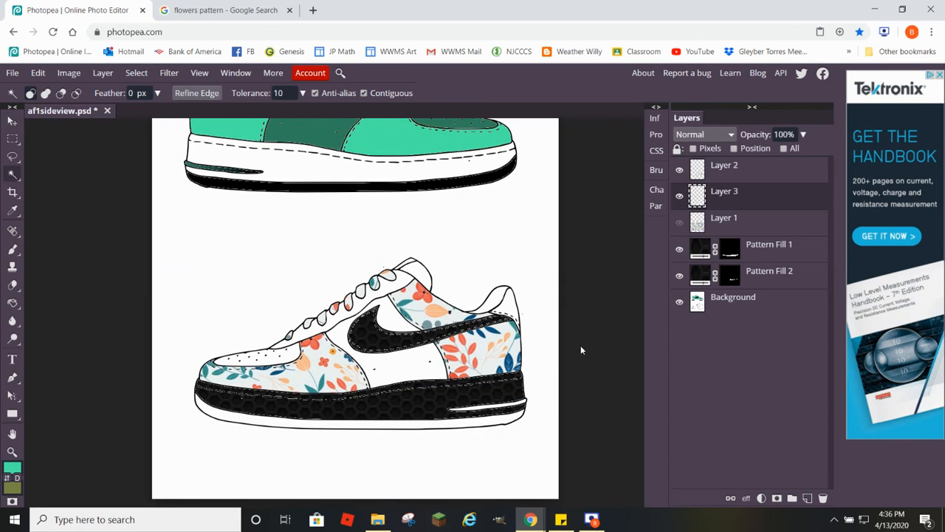
{"action": "scroll", "coordinate": [581, 347], "scroll_direction": "up", "scroll_amount": 4}
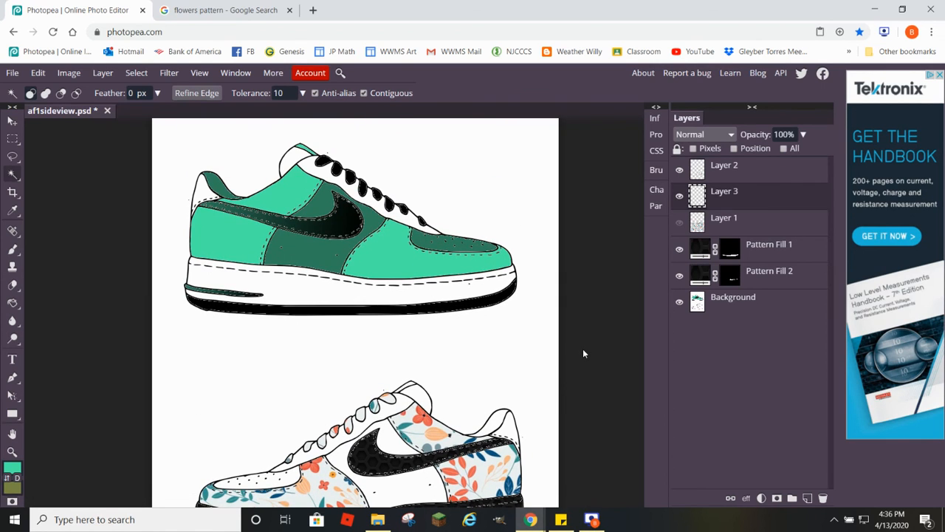
{"action": "scroll", "coordinate": [573, 334], "scroll_direction": "down", "scroll_amount": 4}
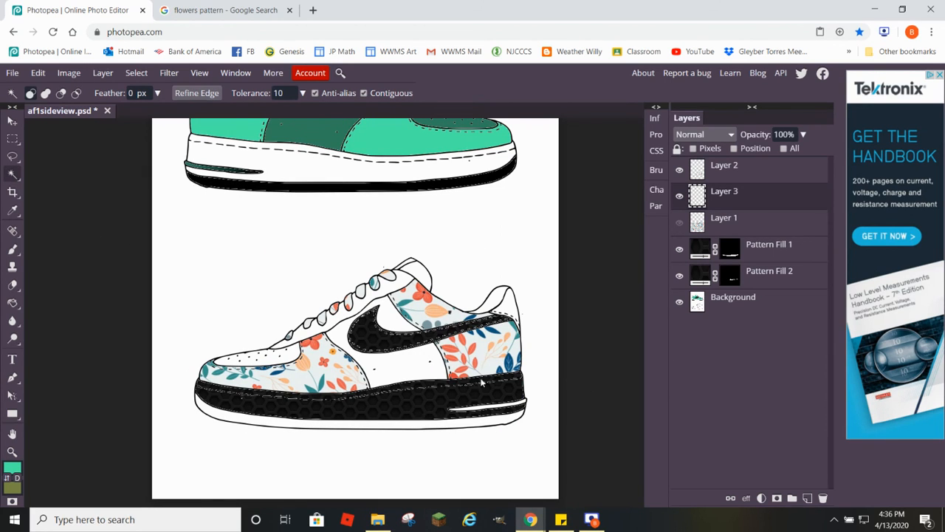
{"action": "scroll", "coordinate": [556, 379], "scroll_direction": "down", "scroll_amount": 2}
{"action": "scroll", "coordinate": [558, 381], "scroll_direction": "up", "scroll_amount": 6}
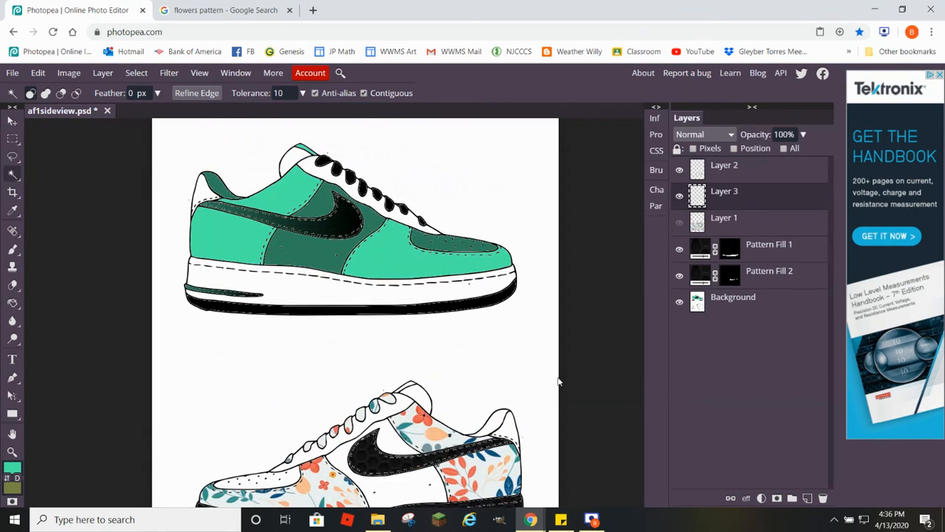
Strike through "Advanced: Pattern Fills (built-in/custom)" in the Sticky Notes checklist, and return to Photopea.
{"action": "left_click", "coordinate": [560, 519]}
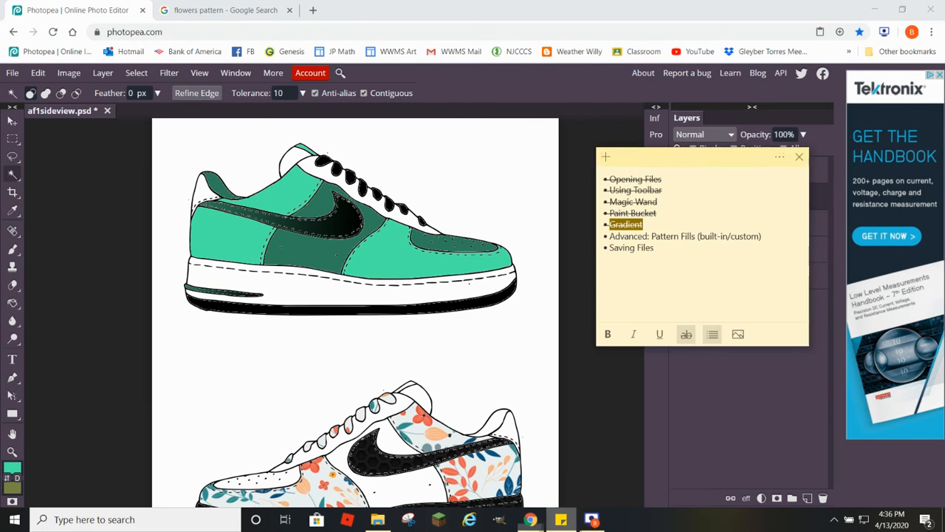
{"action": "left_click", "coordinate": [691, 237]}
{"action": "left_click_drag", "start_coordinate": [771, 234], "coordinate": [606, 236]}
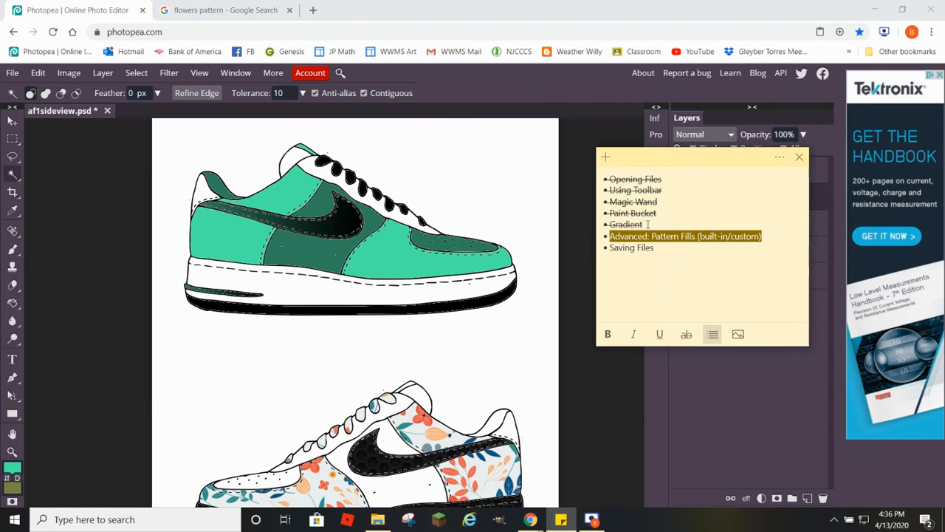
{"action": "left_click", "coordinate": [685, 335]}
{"action": "left_click", "coordinate": [651, 253]}
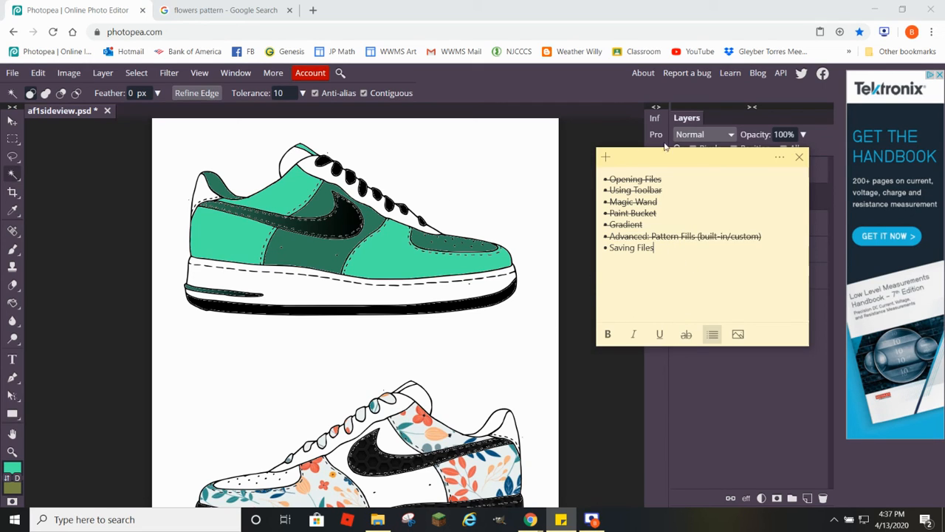
{"action": "left_click", "coordinate": [467, 160]}
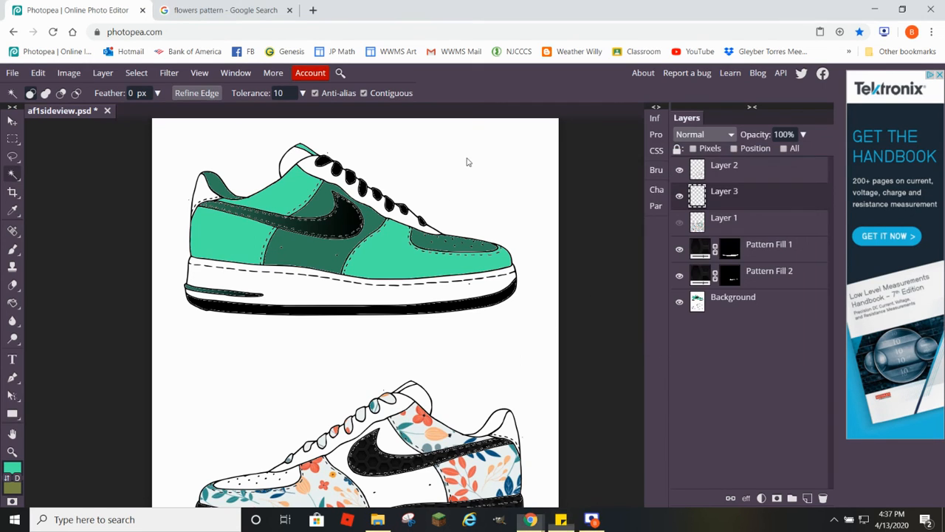
Rename the document to the author's name followed by "Sneaker".
{"action": "double_click", "coordinate": [73, 113]}
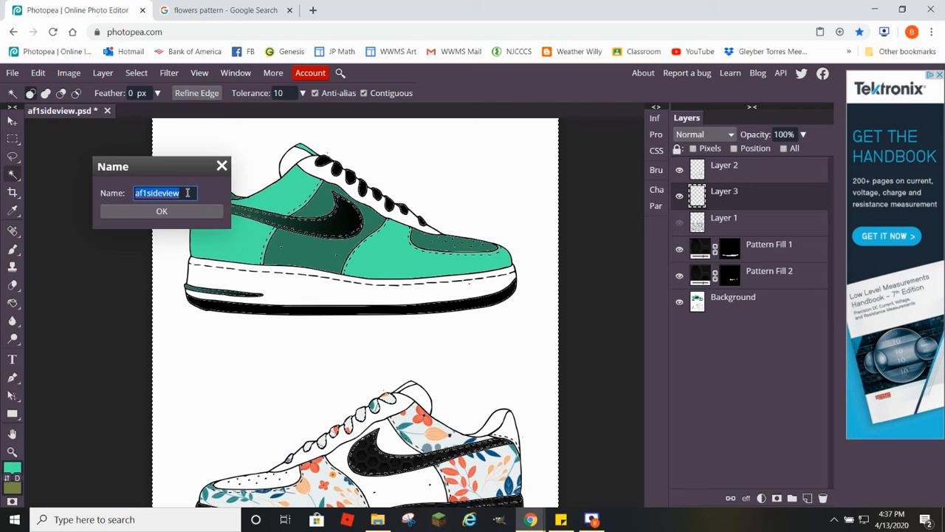
{"action": "type", "text": "Romeo"}
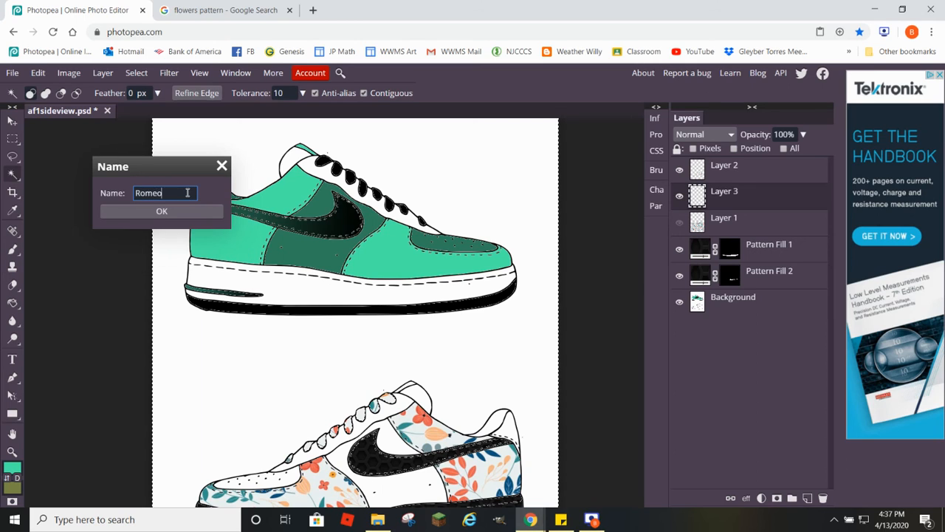
{"action": "type", "text": "Sneaker"}
{"action": "left_click", "coordinate": [181, 212]}
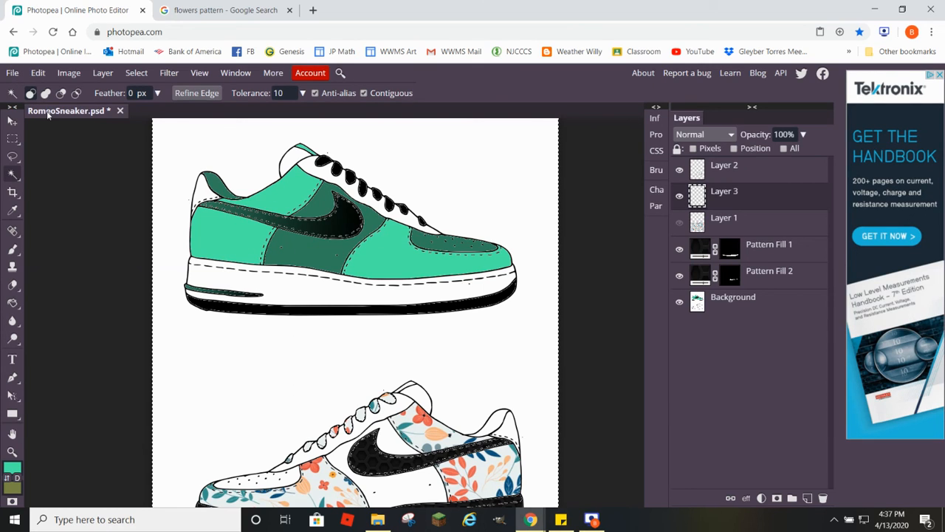
Export the sneaker document as a JPG at 826 by 1123 px and 70% quality, checking both sneakers in the export preview.
{"action": "left_click", "coordinate": [13, 73]}
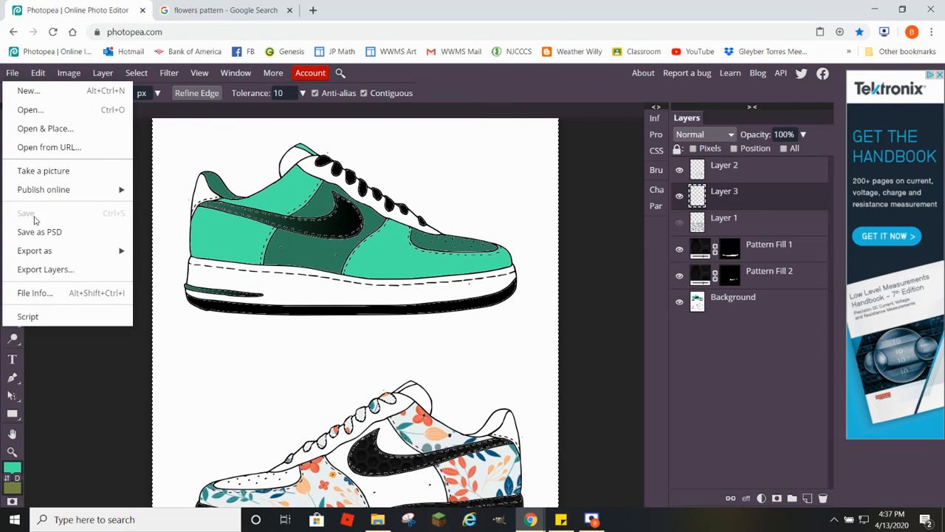
{"action": "mouse_move", "coordinate": [43, 250]}
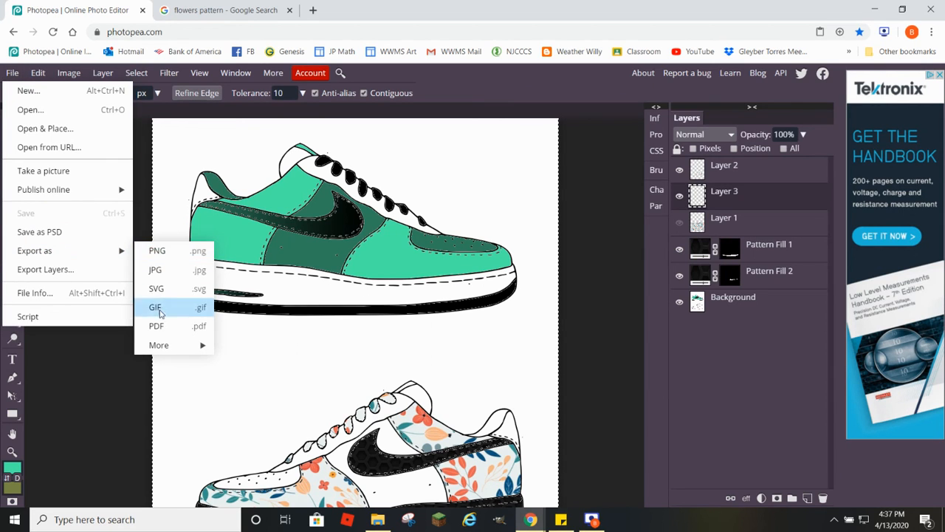
{"action": "left_click", "coordinate": [155, 272]}
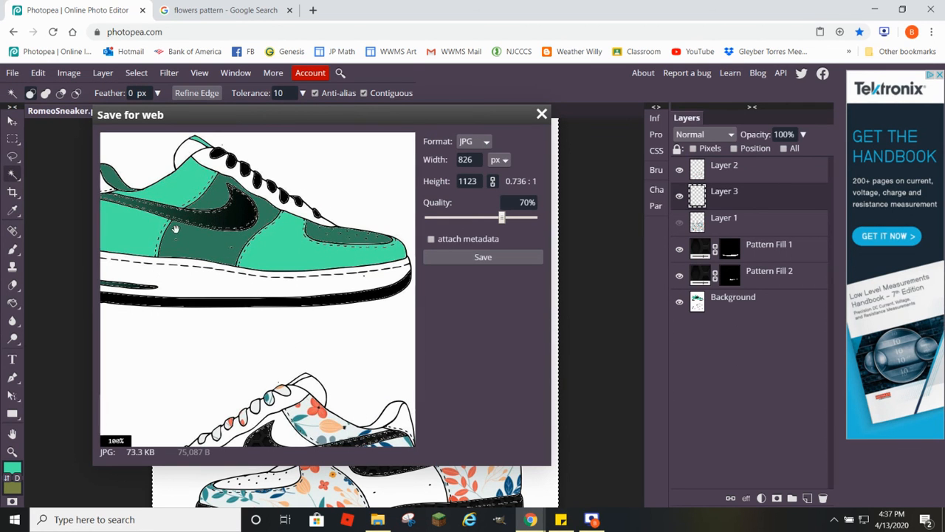
{"action": "left_click_drag", "start_coordinate": [277, 202], "coordinate": [194, 127]}
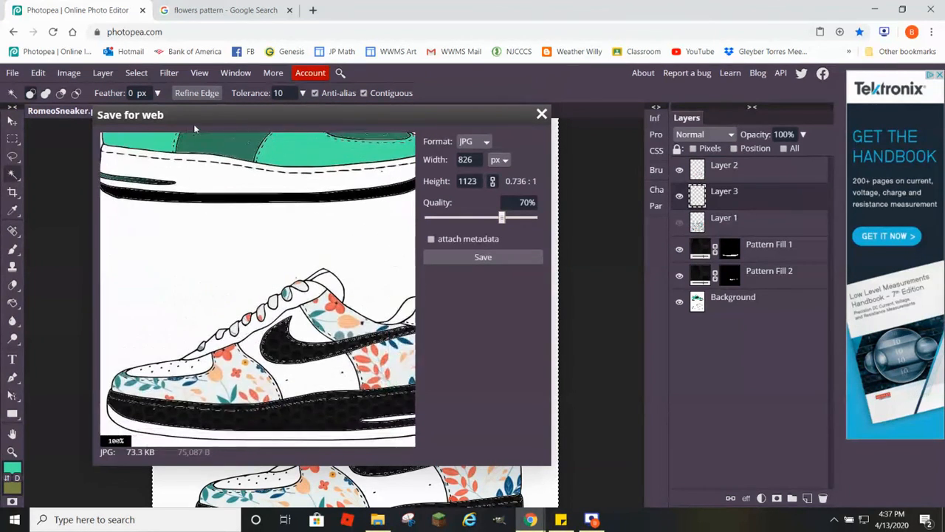
{"action": "left_click_drag", "start_coordinate": [288, 259], "coordinate": [247, 291]}
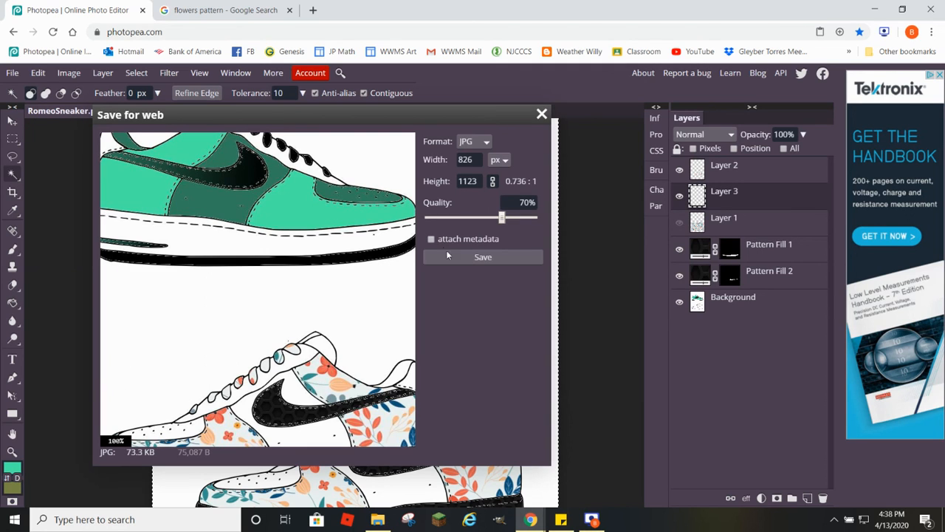
{"action": "left_click", "coordinate": [470, 257]}
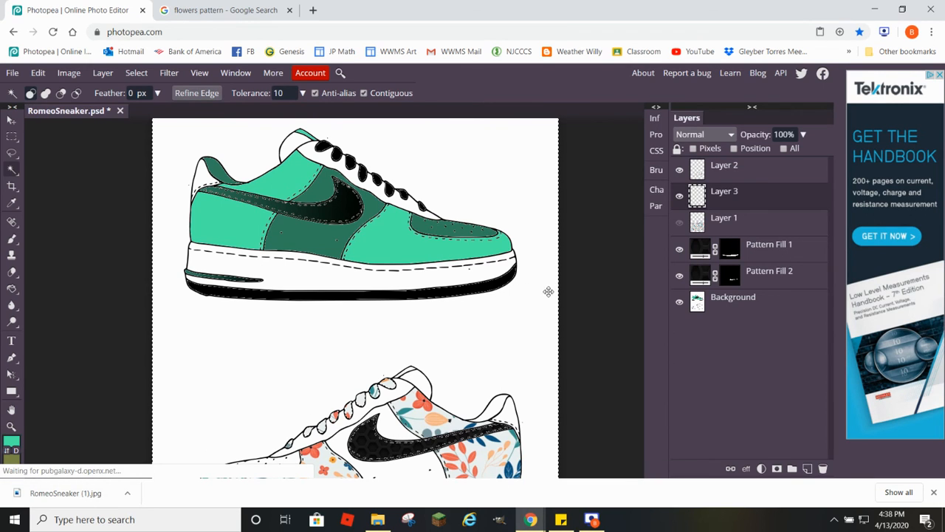
Review the finished artwork on the canvas, comparing the green sneaker with the flower-patterned sneaker.
{"action": "scroll", "coordinate": [548, 292], "scroll_direction": "down", "scroll_amount": 2}
{"action": "scroll", "coordinate": [555, 308], "scroll_direction": "up", "scroll_amount": 2}
{"action": "scroll", "coordinate": [576, 238], "scroll_direction": "down", "scroll_amount": 2}
{"action": "scroll", "coordinate": [443, 311], "scroll_direction": "up", "scroll_amount": 2}
{"action": "scroll", "coordinate": [584, 334], "scroll_direction": "down", "scroll_amount": 2}
{"action": "scroll", "coordinate": [584, 333], "scroll_direction": "up", "scroll_amount": 2}
{"action": "scroll", "coordinate": [584, 336], "scroll_direction": "down", "scroll_amount": 3}
{"action": "scroll", "coordinate": [584, 336], "scroll_direction": "up", "scroll_amount": 1}
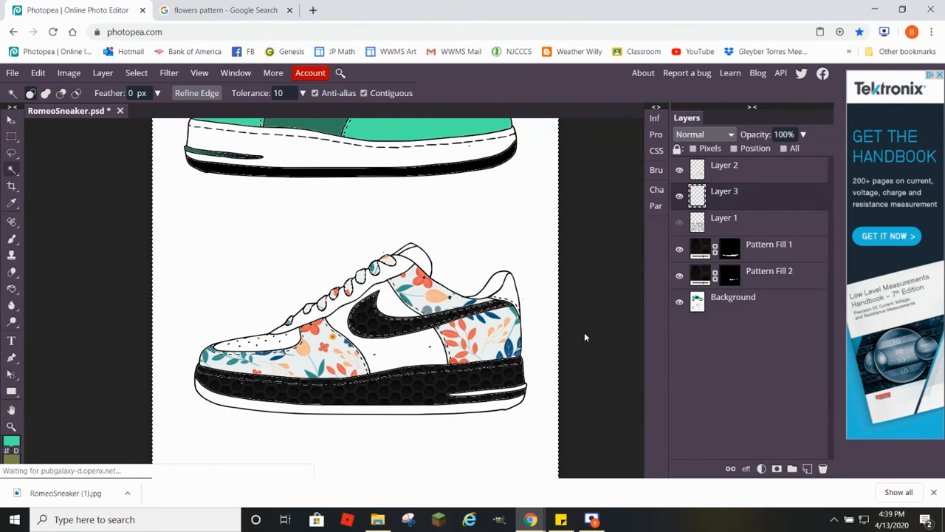
{"action": "scroll", "coordinate": [584, 337], "scroll_direction": "up", "scroll_amount": 3}
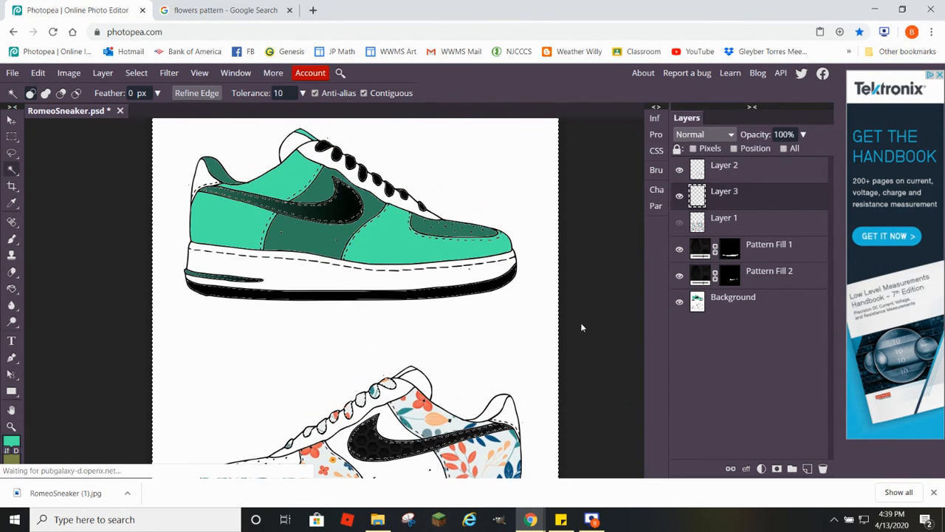
{"action": "scroll", "coordinate": [521, 251], "scroll_direction": "down", "scroll_amount": 2}
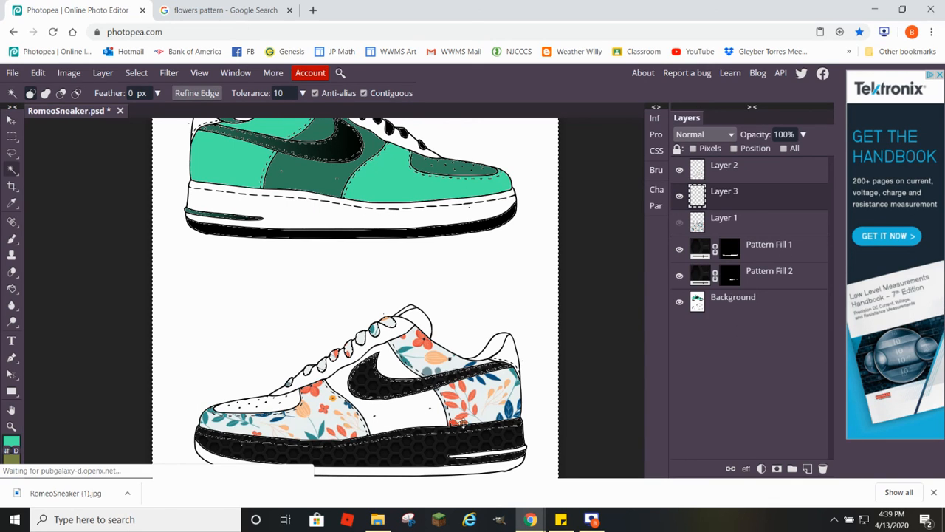
{"action": "scroll", "coordinate": [584, 301], "scroll_direction": "up", "scroll_amount": 2}
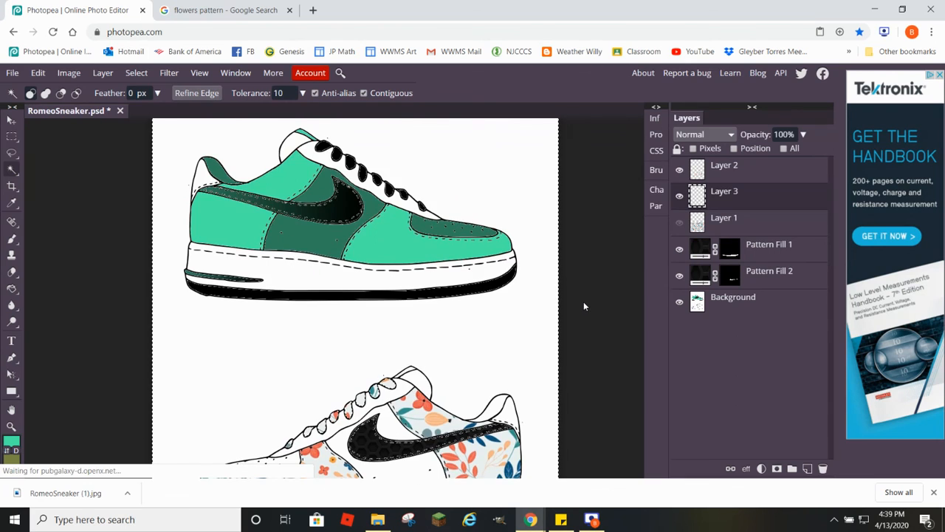
{"action": "scroll", "coordinate": [584, 306], "scroll_direction": "down", "scroll_amount": 2}
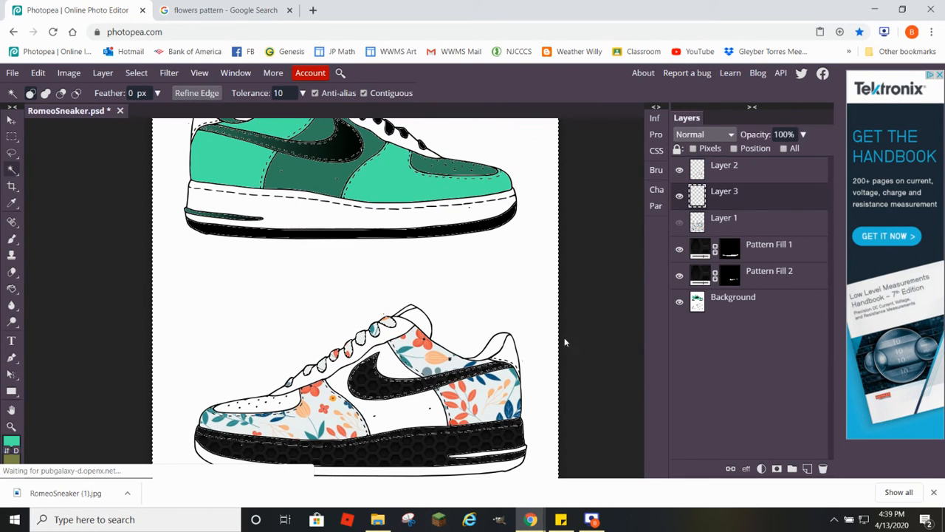
{"action": "scroll", "coordinate": [578, 339], "scroll_direction": "down", "scroll_amount": 2}
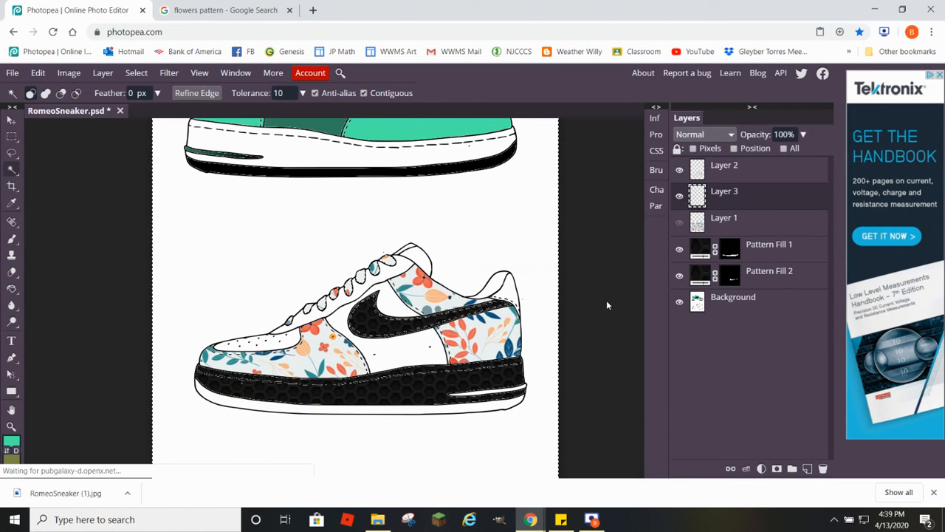
{"action": "scroll", "coordinate": [598, 317], "scroll_direction": "up", "scroll_amount": 4}
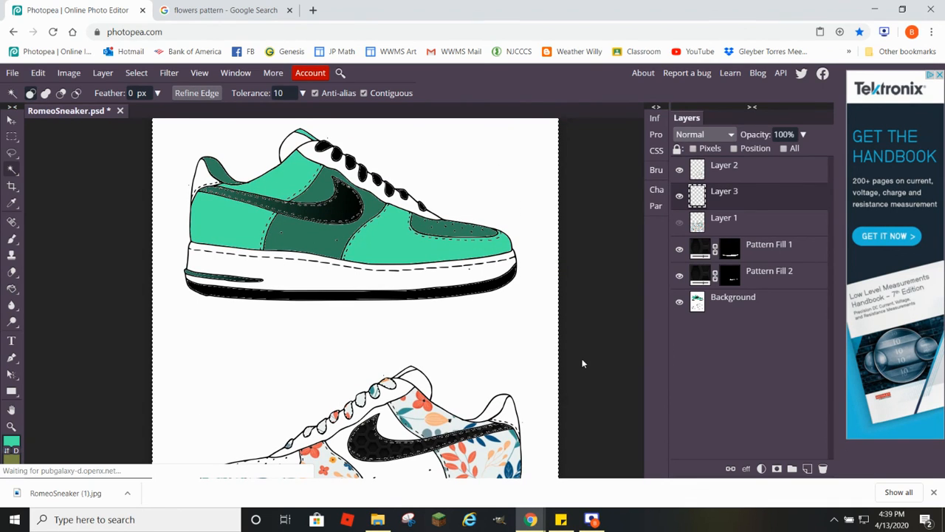